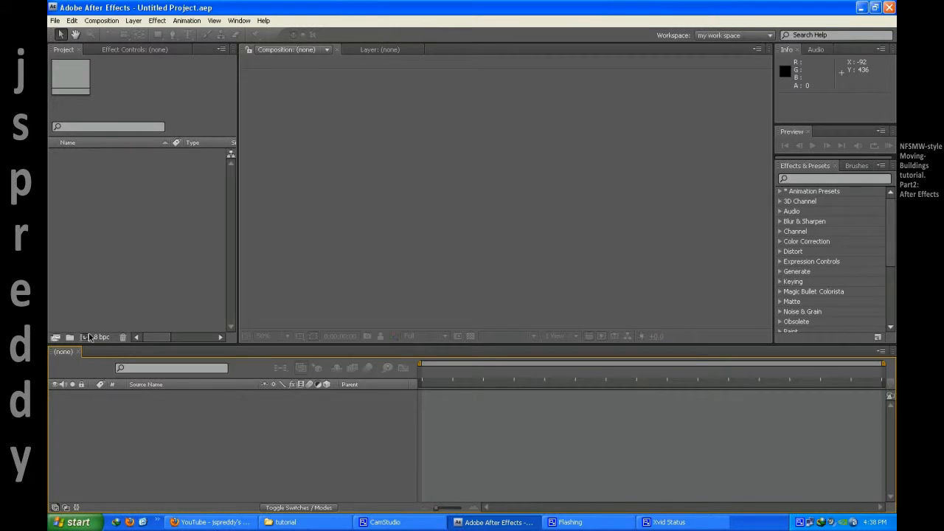
Step: Create a 1440 x 900 composition named animation with a duration of 0:00:10:16
{"action": "left_click", "coordinate": [86, 339]}
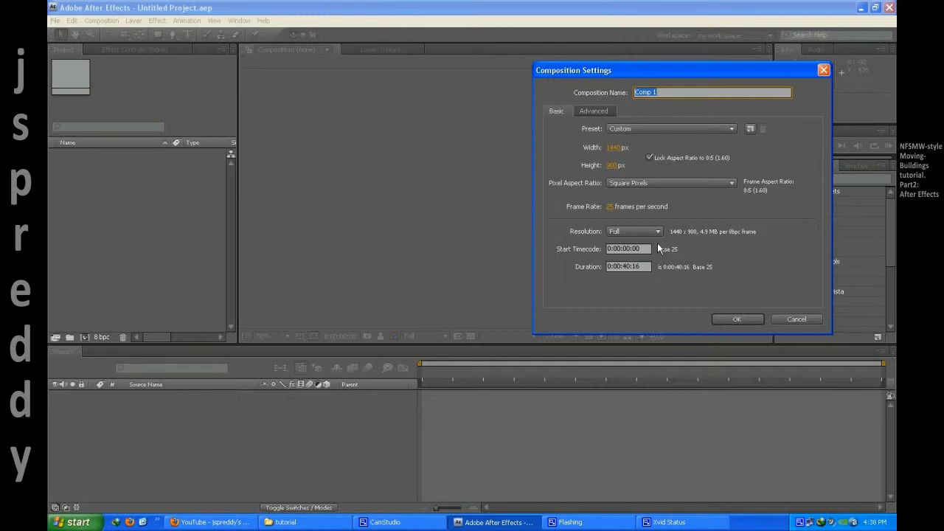
{"action": "type", "text": "animi"}
{"action": "left_click", "coordinate": [623, 267]}
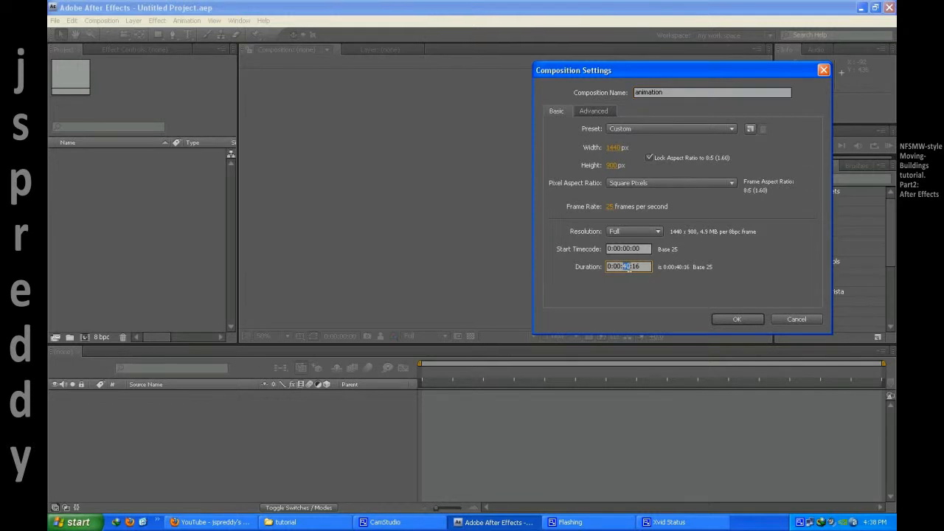
{"action": "type", "text": "10"}
{"action": "left_click", "coordinate": [738, 318]}
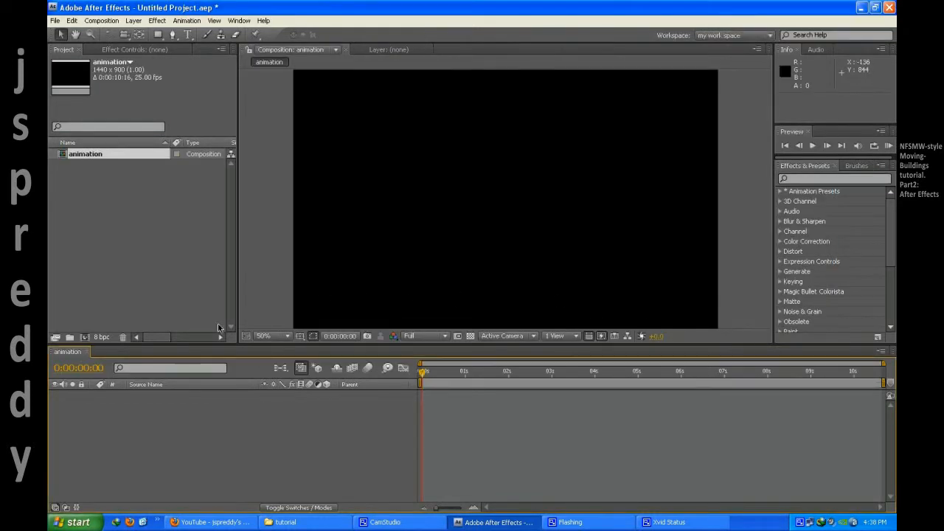
Step: Import sliced_pic.psd from the E:\tutorial folder into the project
{"action": "scroll", "coordinate": [375, 269], "scroll_direction": "down", "scroll_amount": 2}
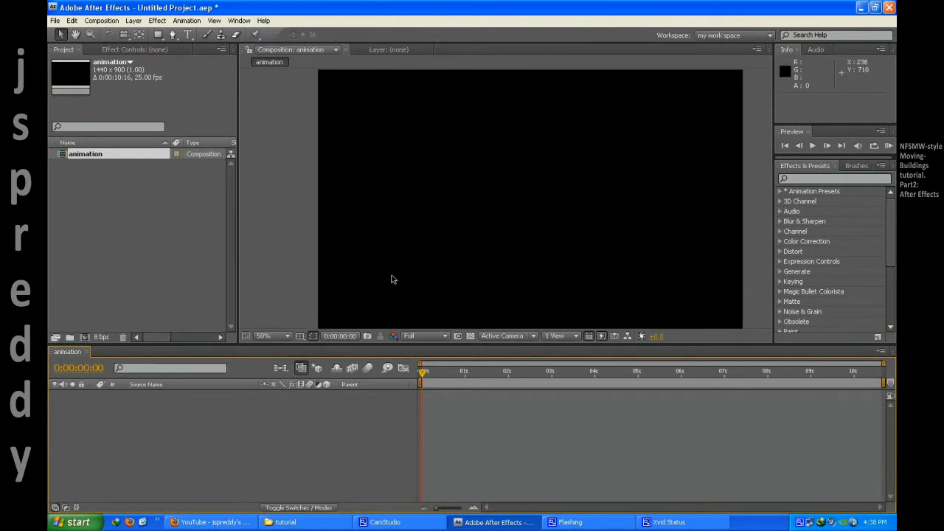
{"action": "scroll", "coordinate": [433, 253], "scroll_direction": "up", "scroll_amount": 2}
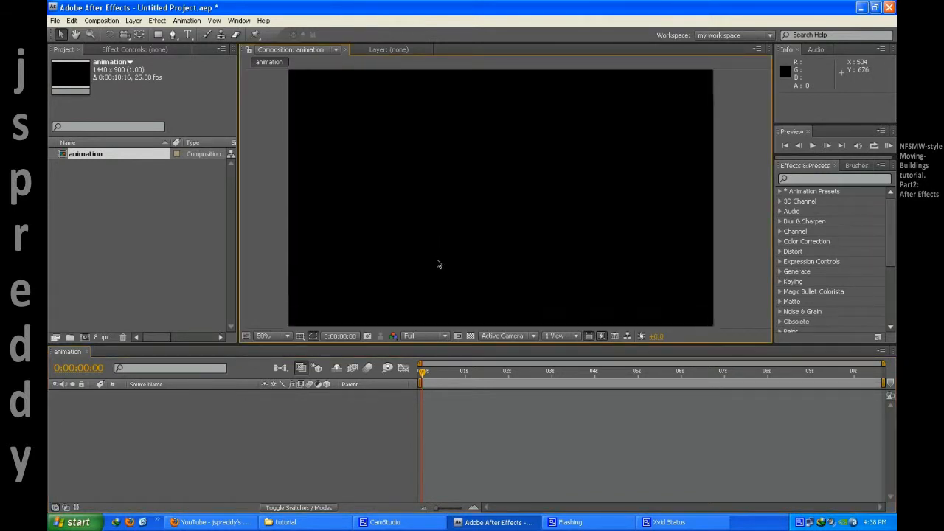
{"action": "left_click_drag", "start_coordinate": [431, 342], "coordinate": [432, 364]}
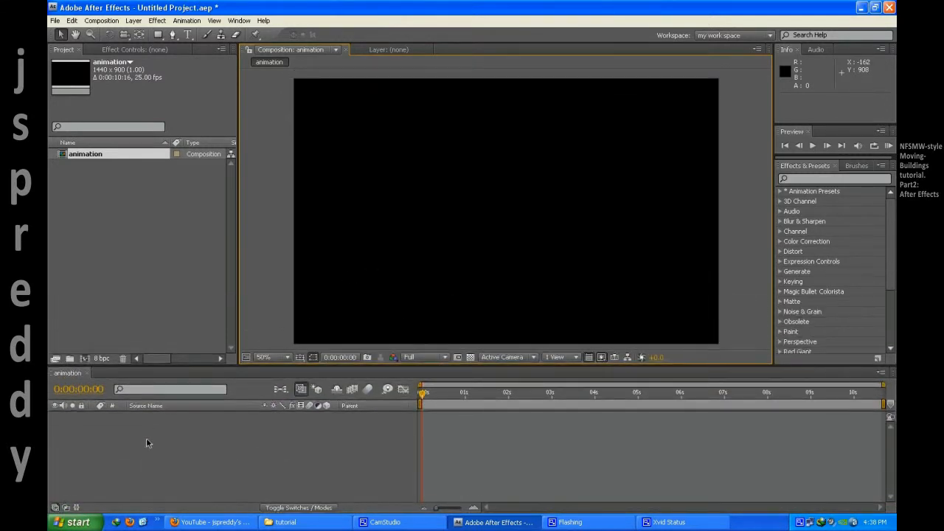
{"action": "left_click", "coordinate": [125, 275]}
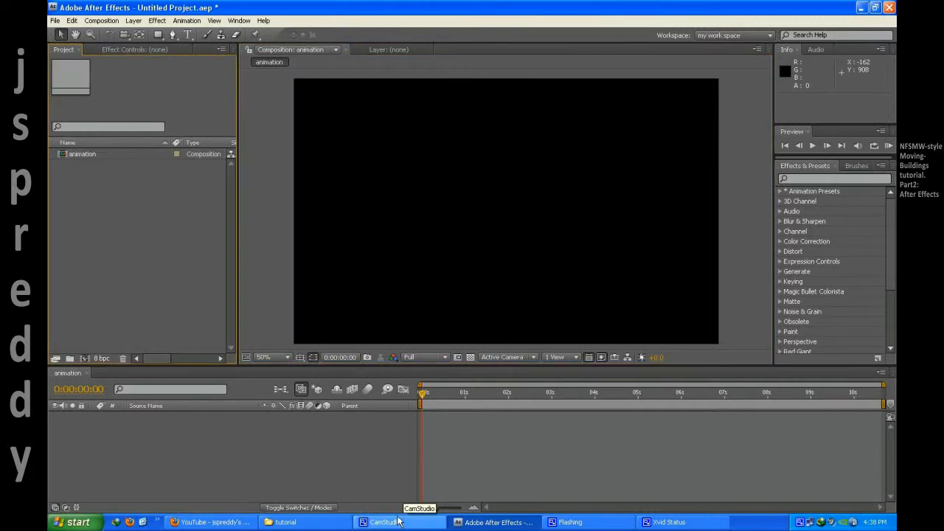
{"action": "left_click", "coordinate": [323, 522]}
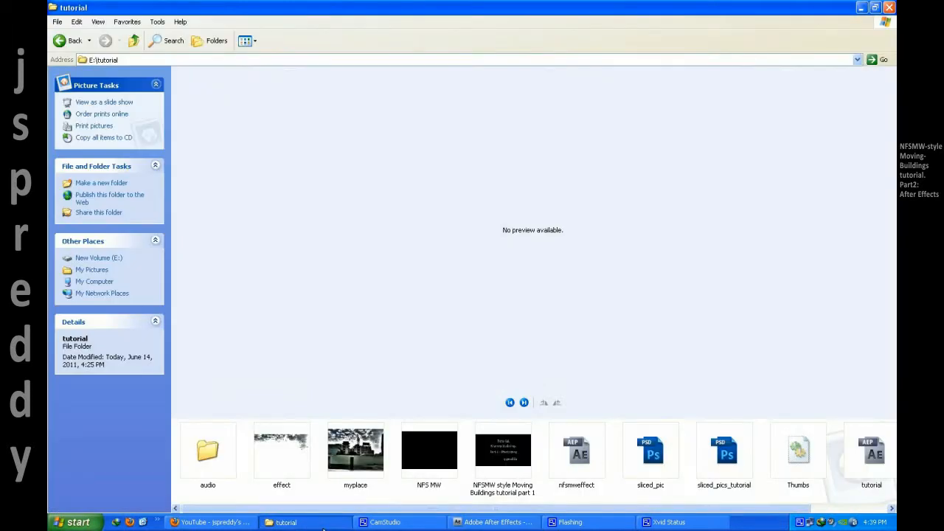
{"action": "left_click", "coordinate": [662, 453]}
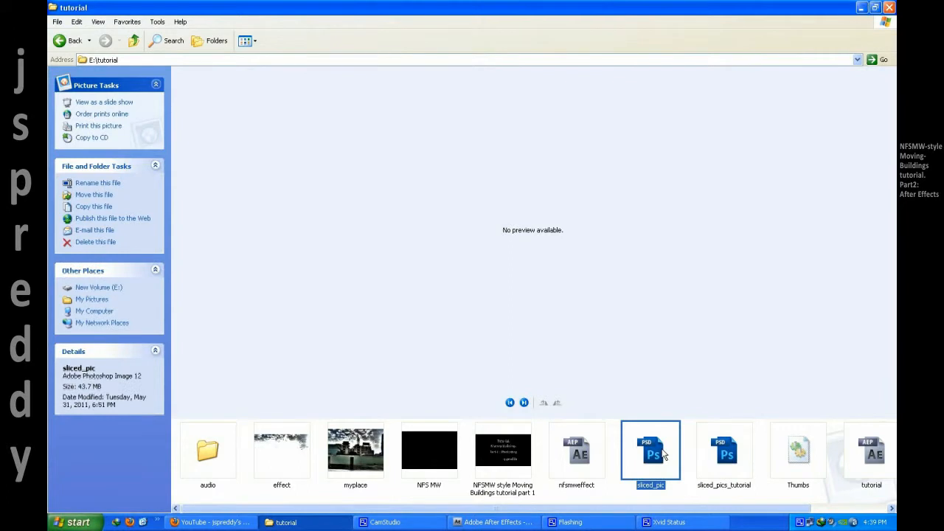
{"action": "left_click_drag", "start_coordinate": [663, 455], "coordinate": [150, 272]}
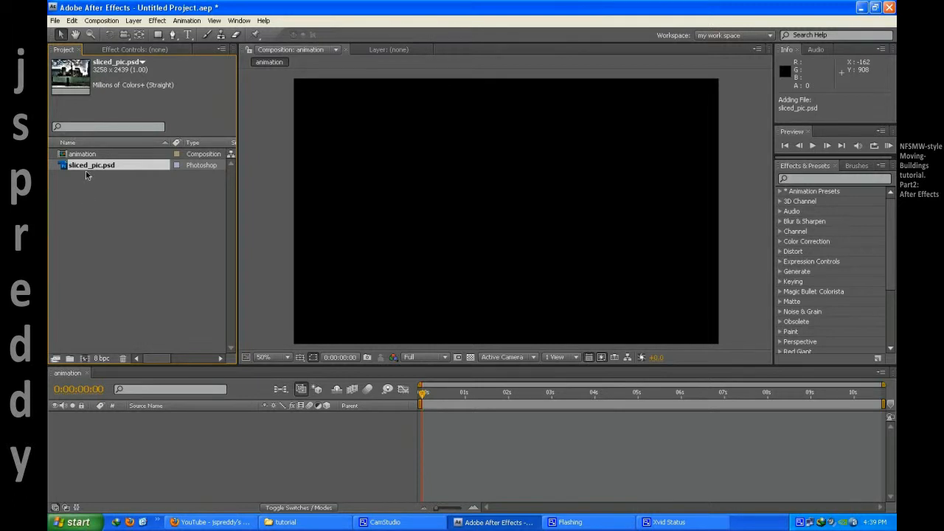
Step: Replace the sliced_pic.psd footage with a layered composition
{"action": "right_click", "coordinate": [89, 168]}
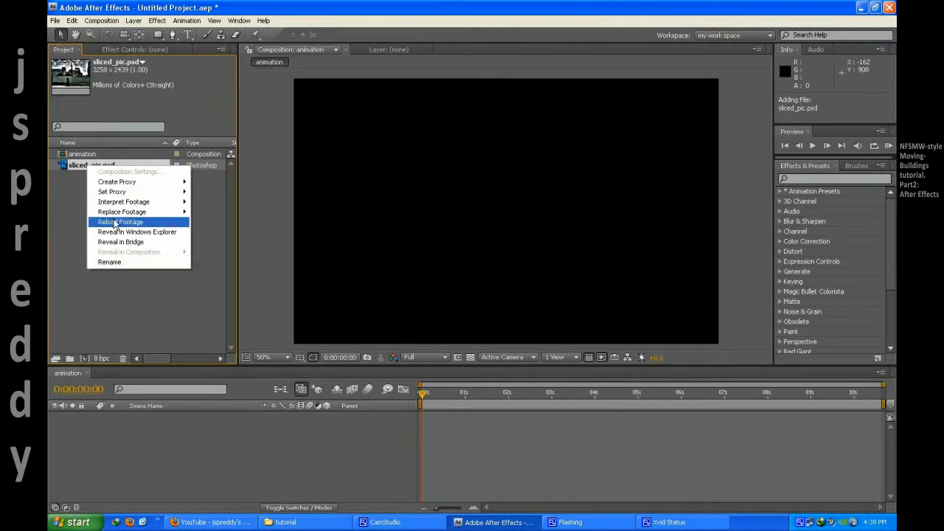
{"action": "mouse_move", "coordinate": [118, 214]}
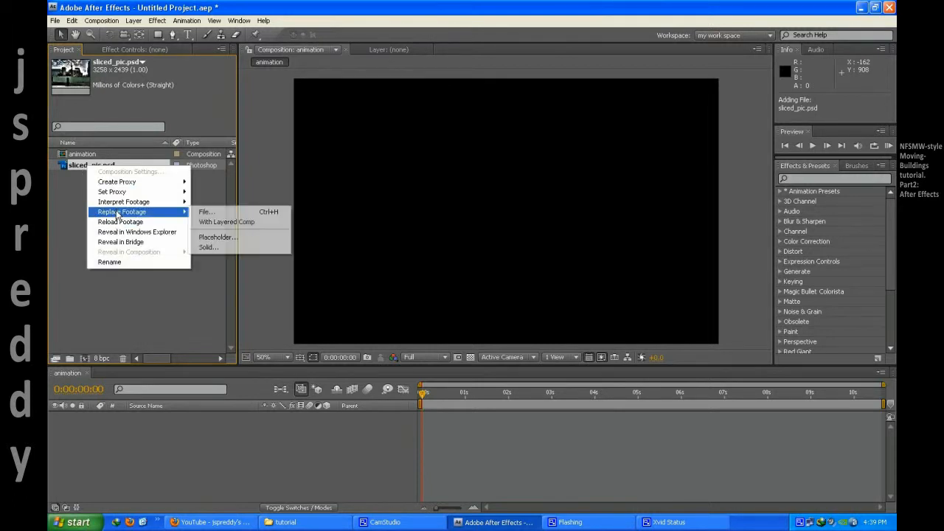
{"action": "left_click", "coordinate": [210, 221]}
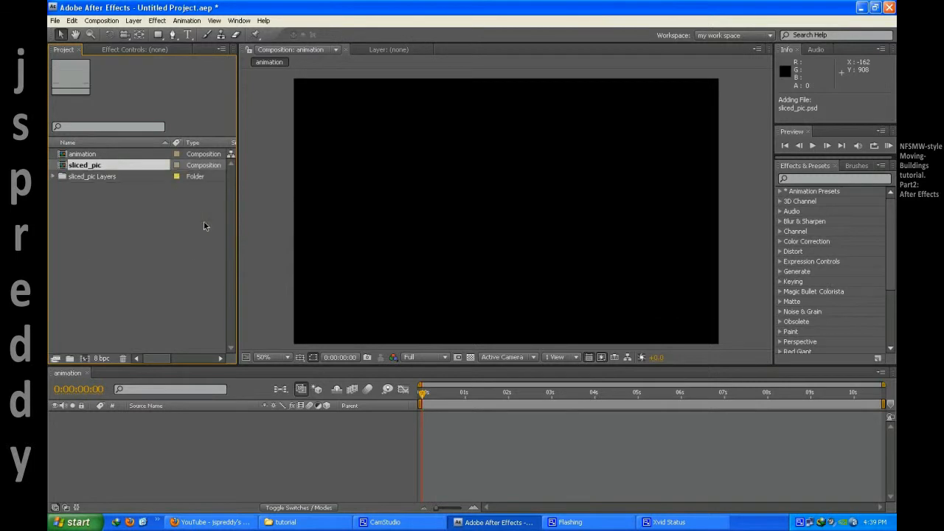
Step: Examine the individual Photoshop layers in the sliced_pic Layers folder, from trees up to back_right
{"action": "left_click", "coordinate": [53, 176]}
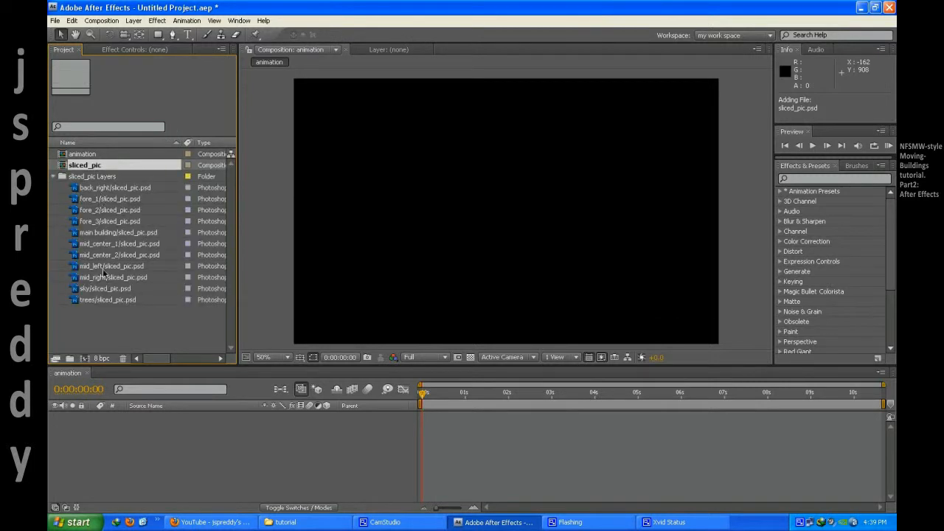
{"action": "left_click", "coordinate": [107, 300]}
{"action": "left_click", "coordinate": [115, 288]}
{"action": "left_click", "coordinate": [116, 277]}
{"action": "left_click", "coordinate": [118, 265]}
{"action": "left_click", "coordinate": [119, 255]}
{"action": "left_click", "coordinate": [119, 244]}
{"action": "left_click", "coordinate": [122, 233]}
{"action": "left_click", "coordinate": [123, 221]}
{"action": "left_click", "coordinate": [123, 210]}
{"action": "left_click", "coordinate": [124, 199]}
{"action": "left_click", "coordinate": [124, 188]}
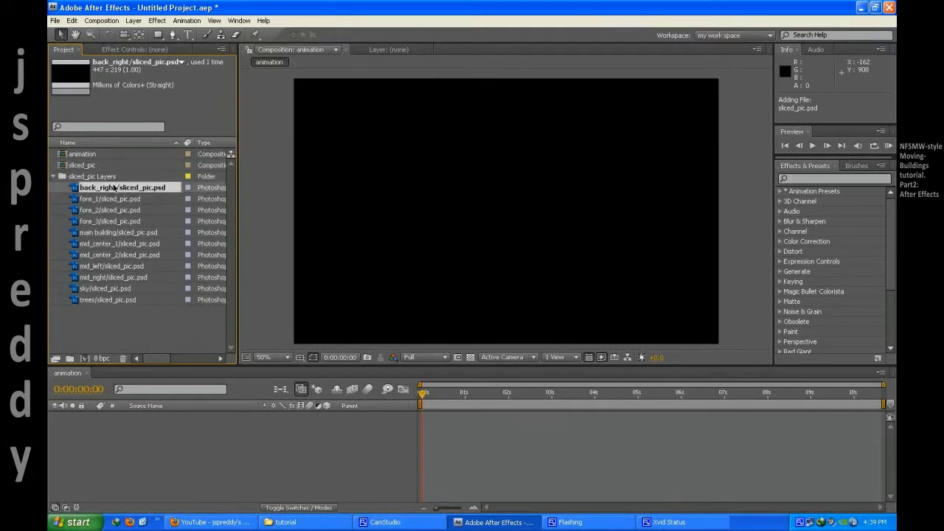
{"action": "left_click", "coordinate": [52, 177]}
{"action": "left_click", "coordinate": [88, 177]}
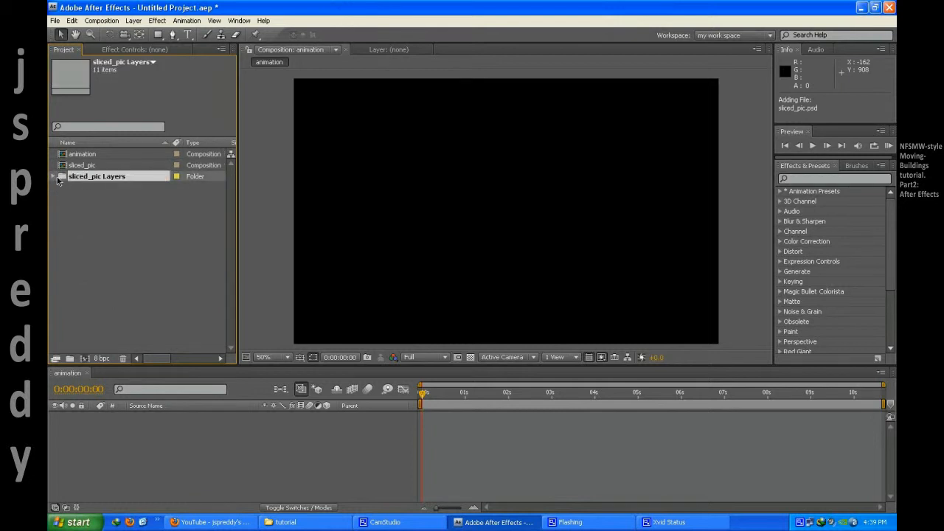
{"action": "left_click", "coordinate": [52, 177]}
Step: Add the sliced_pic composition as a layer in the animation composition and briefly check its nested layers
{"action": "left_click", "coordinate": [87, 166]}
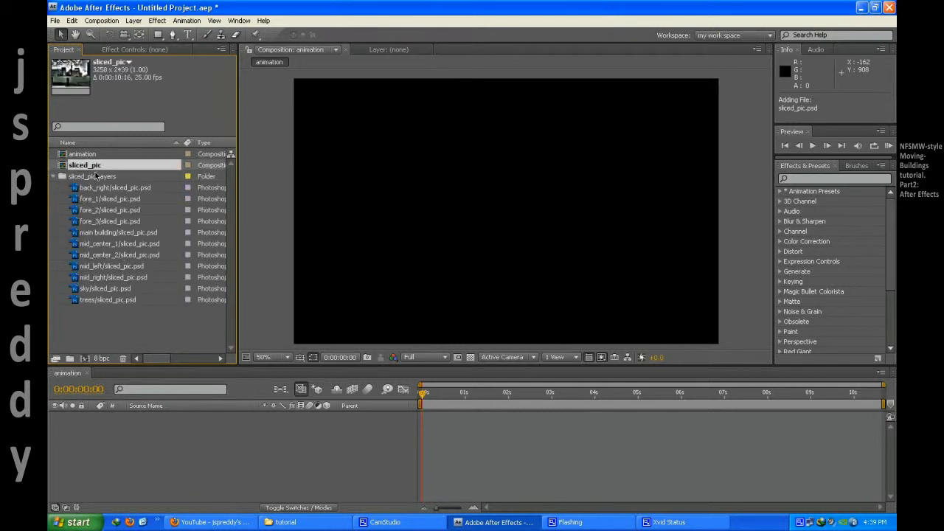
{"action": "left_click_drag", "start_coordinate": [100, 168], "coordinate": [137, 423]}
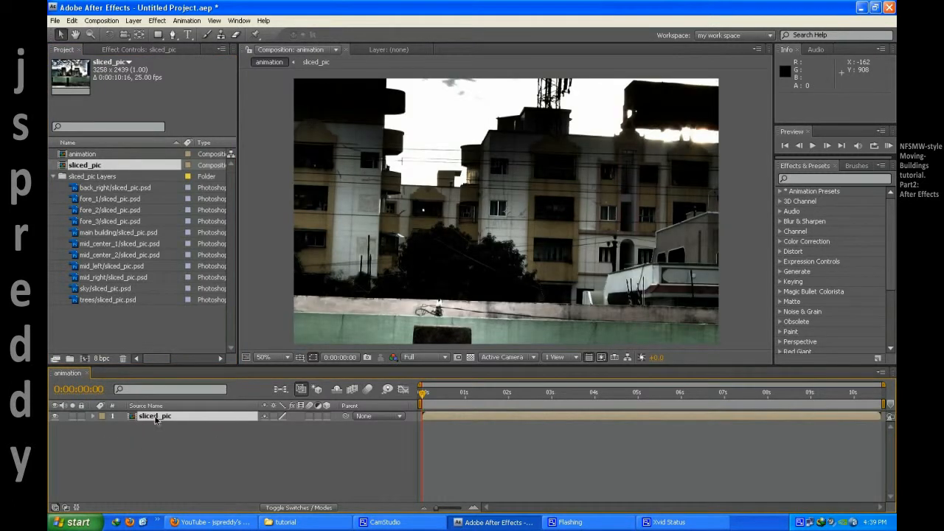
{"action": "double_click", "coordinate": [155, 418]}
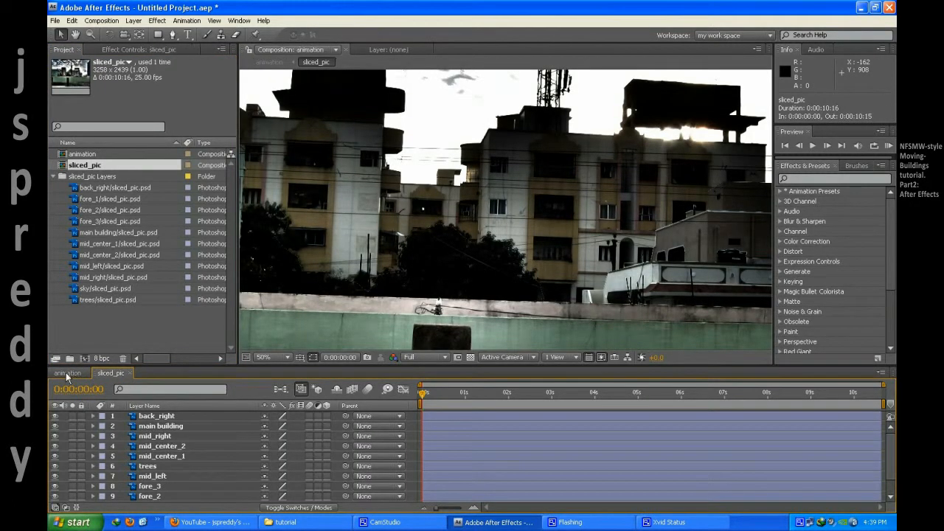
{"action": "left_click", "coordinate": [65, 372]}
Step: Scale the sliced_pic layer down to 45% so the picture fits the width of the animation composition frame
{"action": "scroll", "coordinate": [487, 250], "scroll_direction": "down", "scroll_amount": 4}
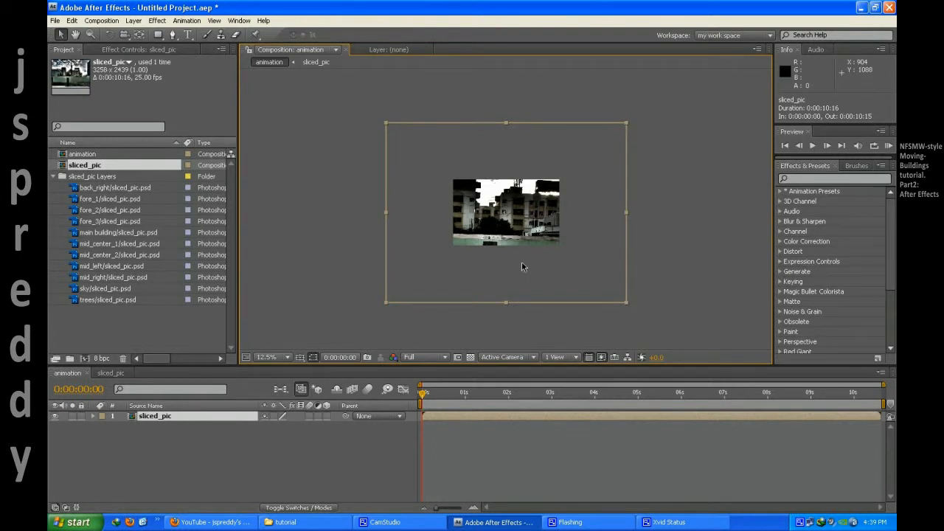
{"action": "left_click", "coordinate": [628, 302]}
{"action": "left_click", "coordinate": [625, 301]}
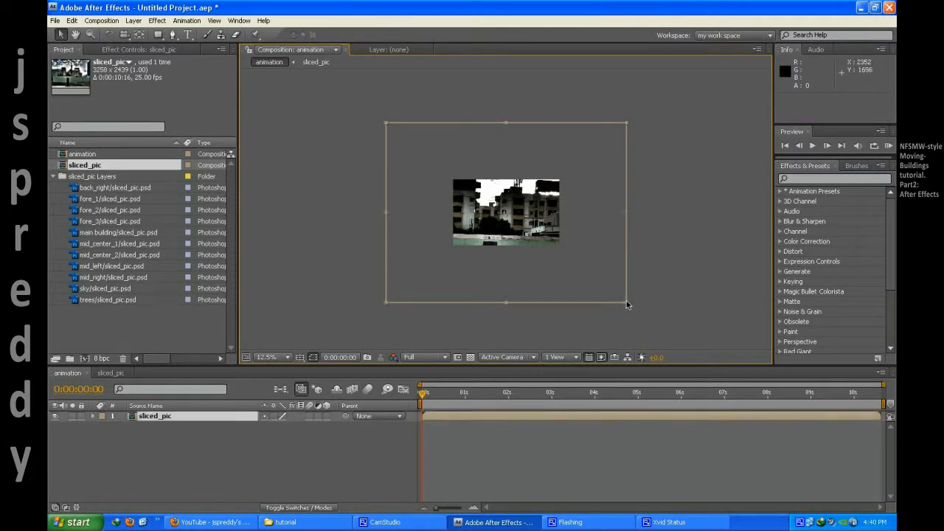
{"action": "left_click_drag", "start_coordinate": [626, 303], "coordinate": [583, 222]}
{"action": "scroll", "coordinate": [541, 232], "scroll_direction": "up", "scroll_amount": 1}
{"action": "scroll", "coordinate": [583, 222], "scroll_direction": "up", "scroll_amount": 1}
{"action": "scroll", "coordinate": [531, 227], "scroll_direction": "down", "scroll_amount": 1}
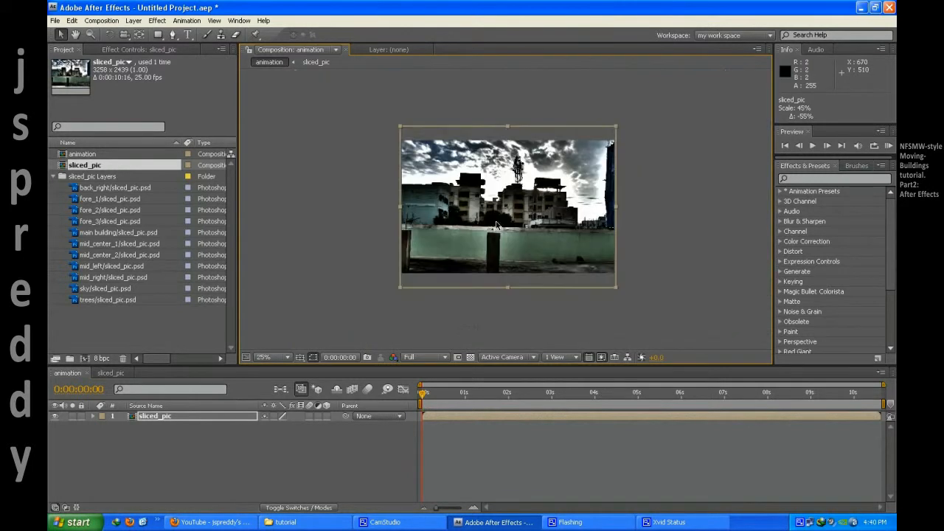
{"action": "scroll", "coordinate": [485, 232], "scroll_direction": "up", "scroll_amount": 1}
{"action": "mouse_move", "coordinate": [485, 232]}
{"action": "left_mouse_down"}
{"action": "mouse_move", "coordinate": [510, 228]}
{"action": "mouse_move", "coordinate": [498, 226]}
{"action": "left_mouse_up"}
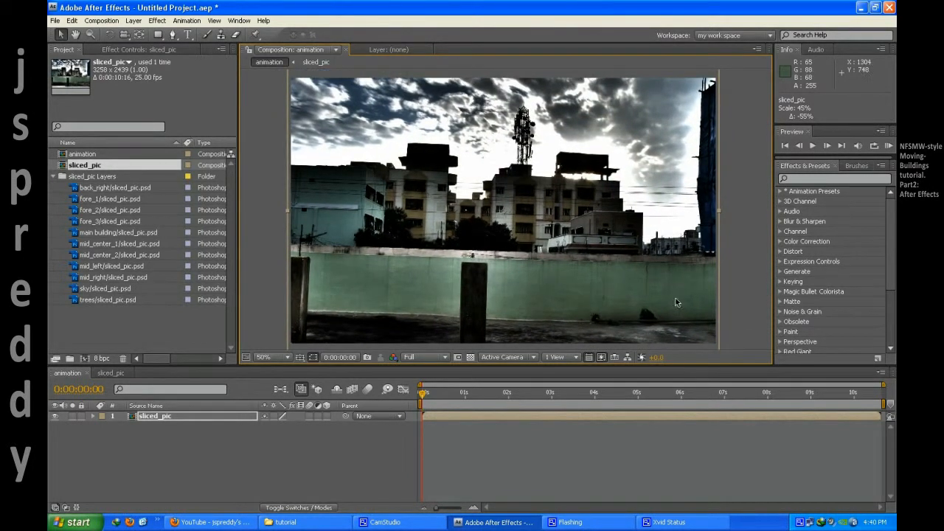
{"action": "scroll", "coordinate": [588, 258], "scroll_direction": "down", "scroll_amount": 1}
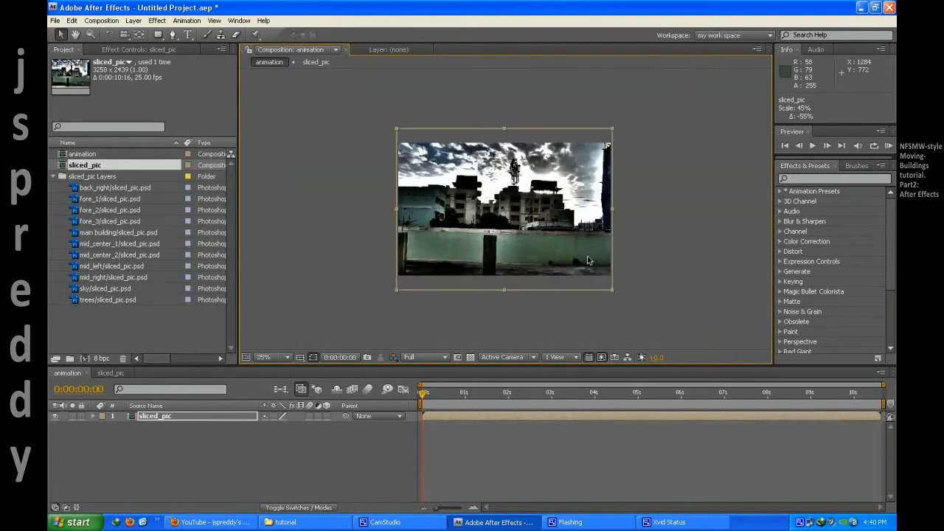
{"action": "scroll", "coordinate": [587, 259], "scroll_direction": "up", "scroll_amount": 1}
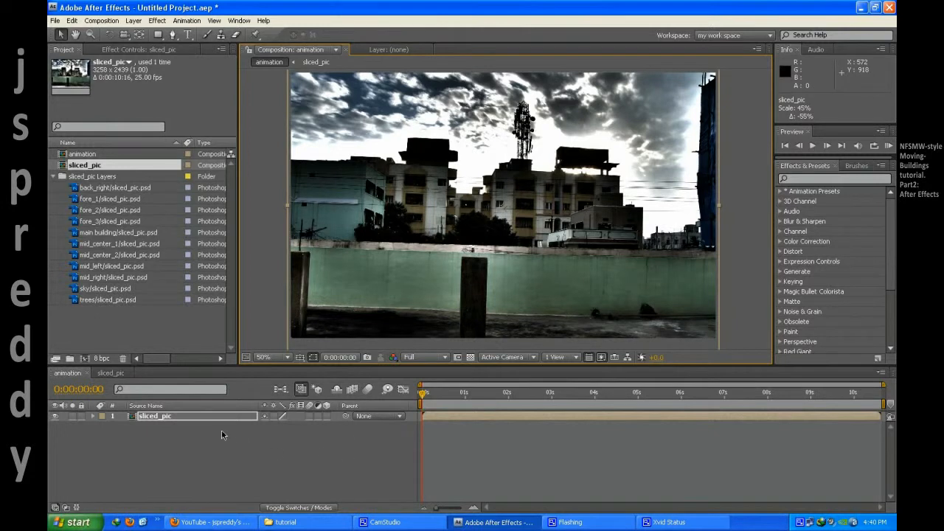
Step: Open the nested sliced_pic composition and enlarge the timeline area to fit all its layers
{"action": "double_click", "coordinate": [201, 415]}
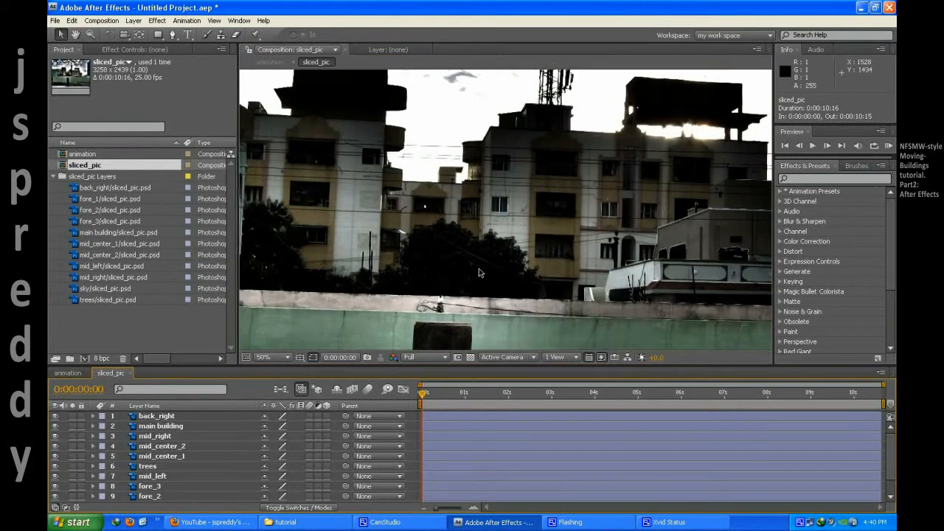
{"action": "scroll", "coordinate": [478, 268], "scroll_direction": "down", "scroll_amount": 1}
{"action": "mouse_move", "coordinate": [487, 256]}
{"action": "left_mouse_down"}
{"action": "mouse_move", "coordinate": [467, 269]}
{"action": "mouse_move", "coordinate": [470, 263]}
{"action": "left_mouse_up"}
{"action": "scroll", "coordinate": [467, 270], "scroll_direction": "up", "scroll_amount": 1}
{"action": "scroll", "coordinate": [467, 270], "scroll_direction": "down", "scroll_amount": 1}
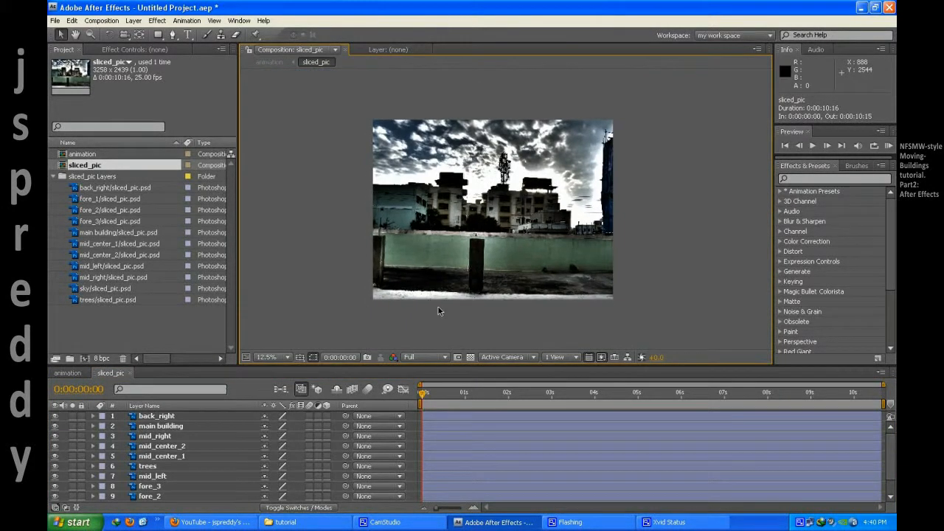
{"action": "left_click_drag", "start_coordinate": [277, 367], "coordinate": [277, 277]}
Step: Lock the sky layer, temporarily hiding the ten layers above it to view the sky alone
{"action": "left_click", "coordinate": [55, 428]}
{"action": "left_click", "coordinate": [55, 428]}
{"action": "left_click_drag", "start_coordinate": [55, 326], "coordinate": [54, 417]}
{"action": "left_click", "coordinate": [78, 429]}
{"action": "left_click", "coordinate": [80, 428]}
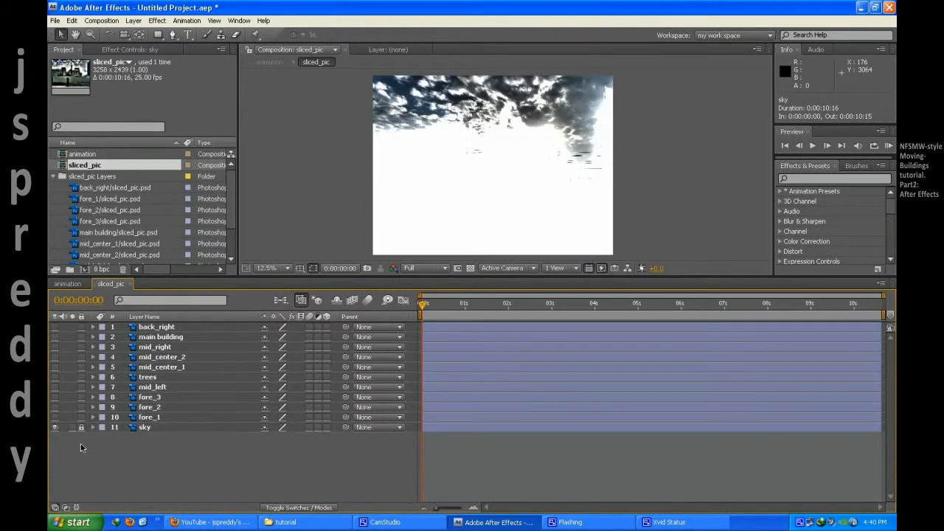
{"action": "left_click_drag", "start_coordinate": [55, 418], "coordinate": [57, 327]}
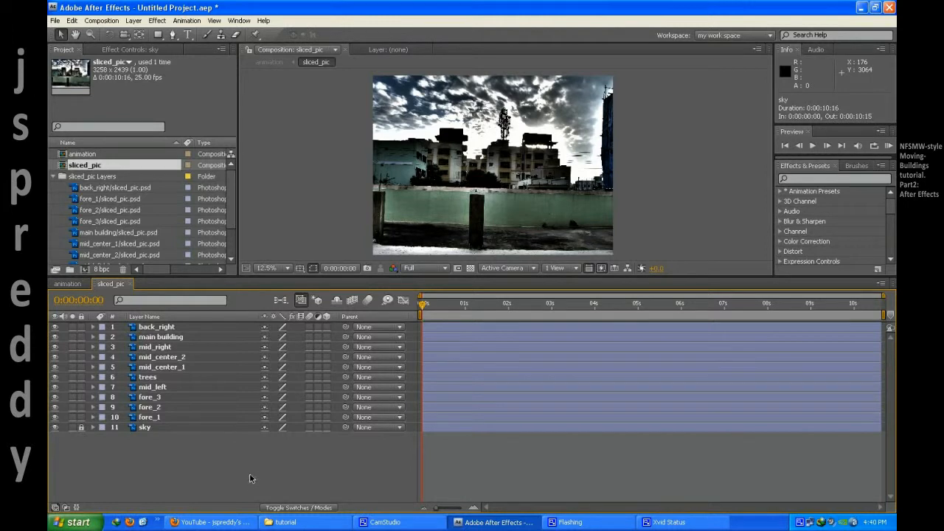
Step: Add Position keyframes at 0:00:00:00 to all ten layers from back_right to fore_1, leaving out the sky
{"action": "left_click", "coordinate": [162, 417]}
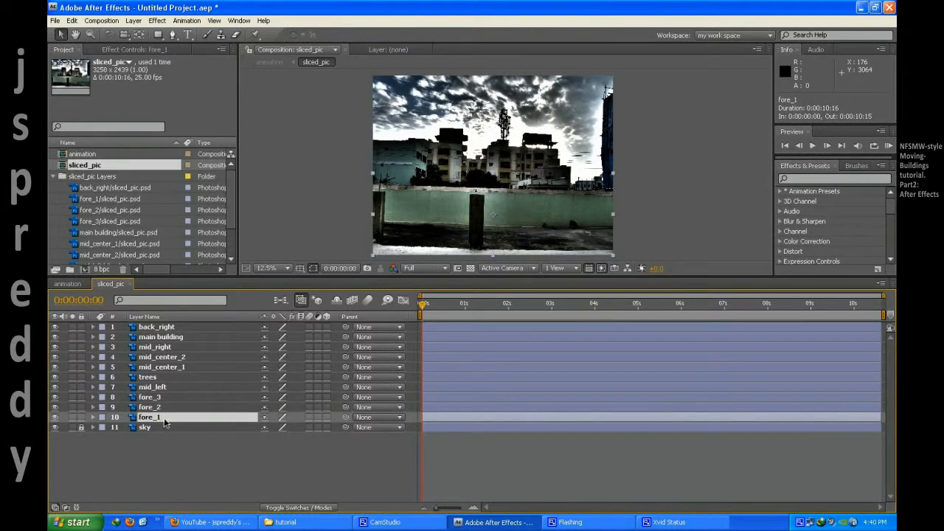
{"action": "left_click", "coordinate": [149, 329], "text": "shift"}
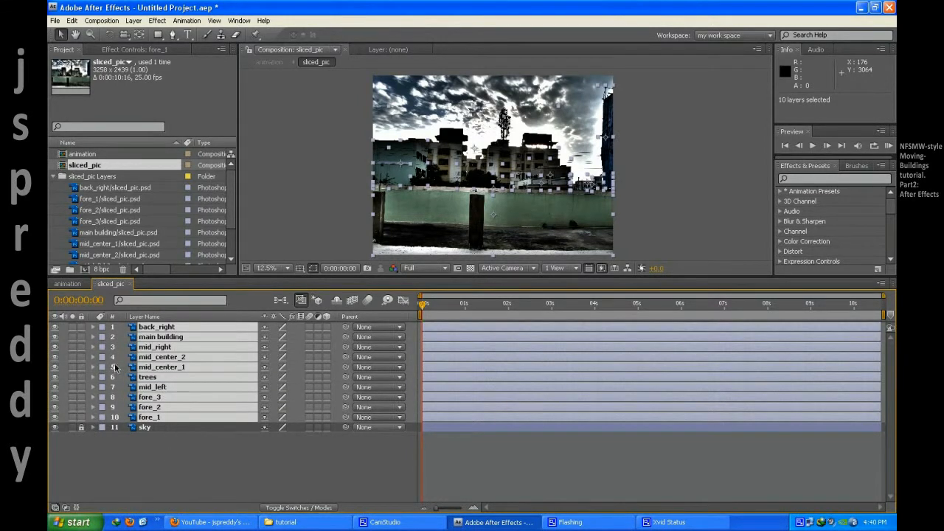
{"action": "key", "text": "p"}
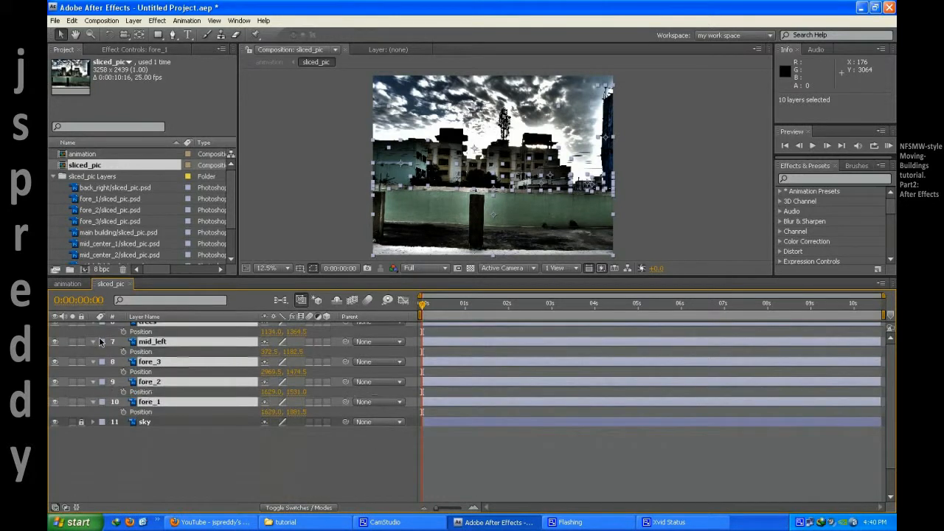
{"action": "scroll", "coordinate": [107, 345], "scroll_direction": "down", "scroll_amount": 1}
{"action": "scroll", "coordinate": [159, 393], "scroll_direction": "up", "scroll_amount": 1}
{"action": "scroll", "coordinate": [161, 396], "scroll_direction": "down", "scroll_amount": 1}
{"action": "scroll", "coordinate": [160, 396], "scroll_direction": "up", "scroll_amount": 1}
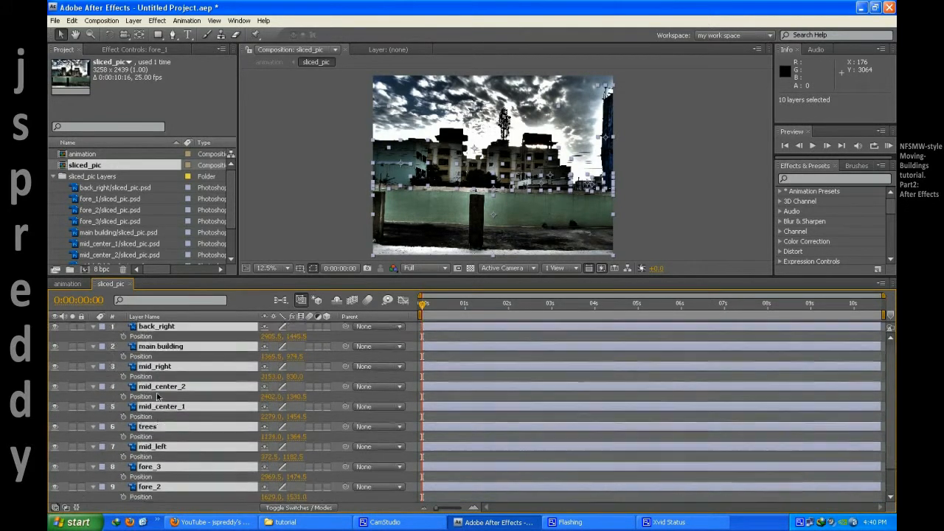
{"action": "left_click", "coordinate": [123, 337]}
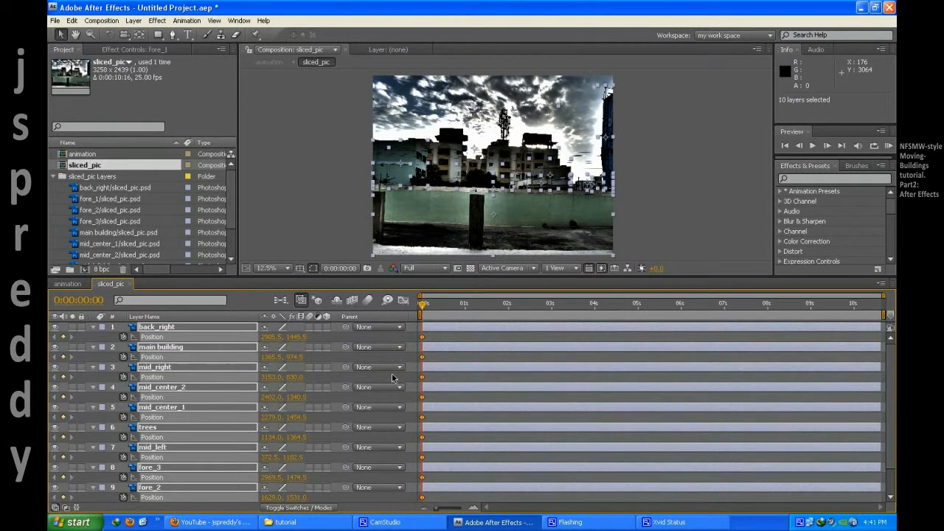
{"action": "left_click", "coordinate": [423, 339]}
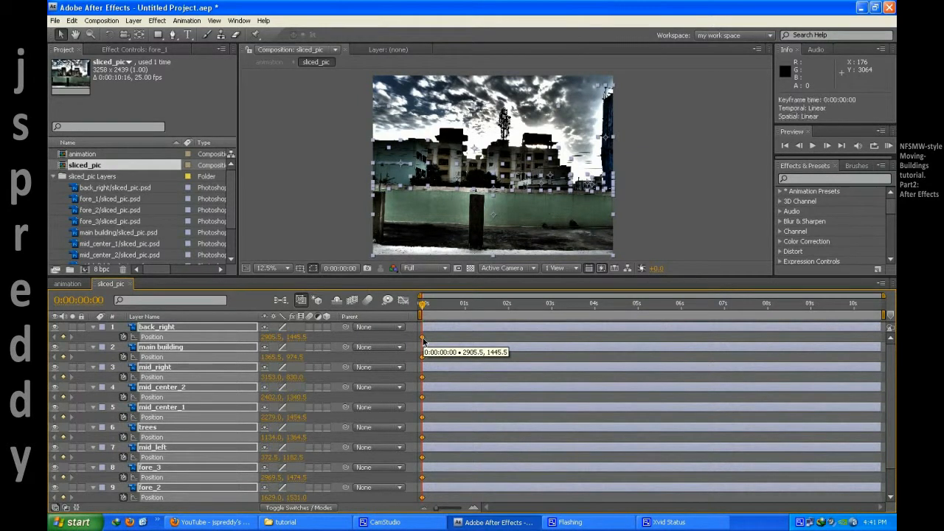
Step: Move the Position keyframes of all ten layers from back_right to fore_1 to 0:00:06:00
{"action": "left_click_drag", "start_coordinate": [424, 340], "coordinate": [426, 339]}
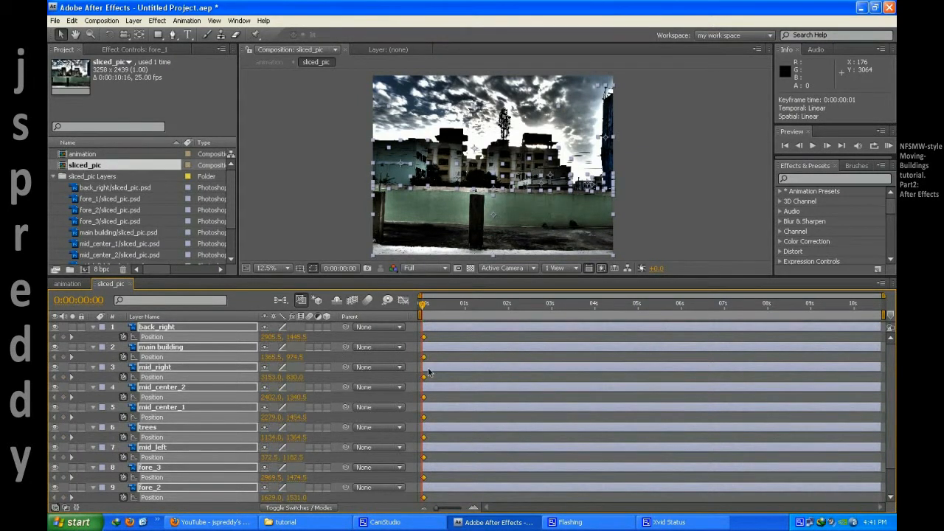
{"action": "left_click_drag", "start_coordinate": [424, 337], "coordinate": [680, 342]}
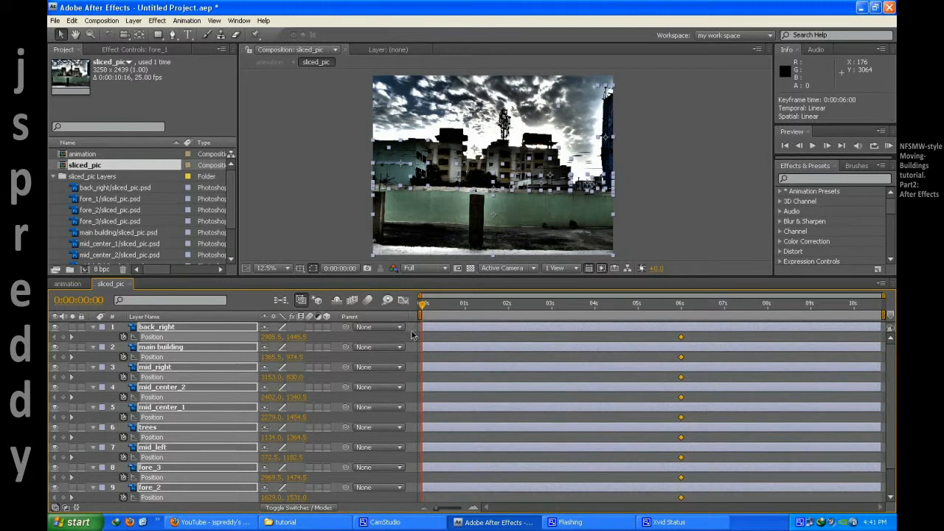
{"action": "left_click", "coordinate": [182, 328]}
{"action": "left_click", "coordinate": [168, 488]}
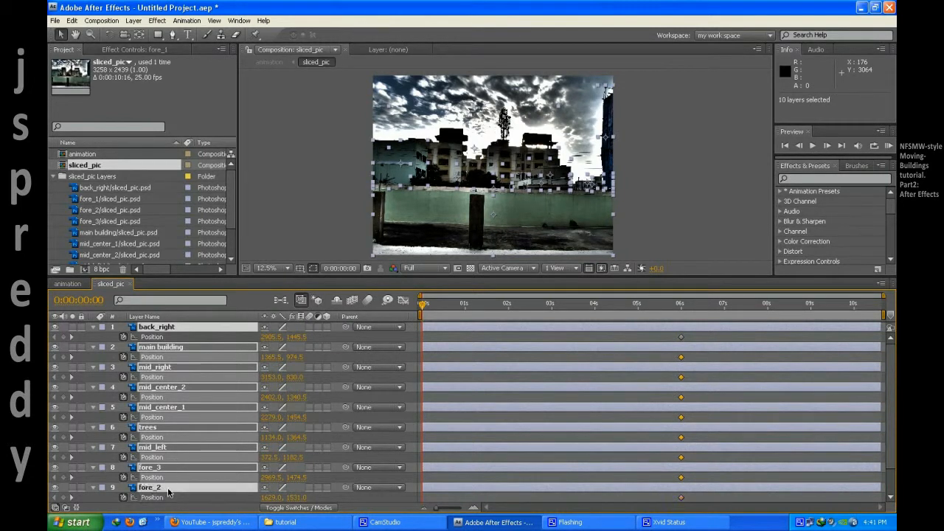
{"action": "left_click", "coordinate": [152, 488]}
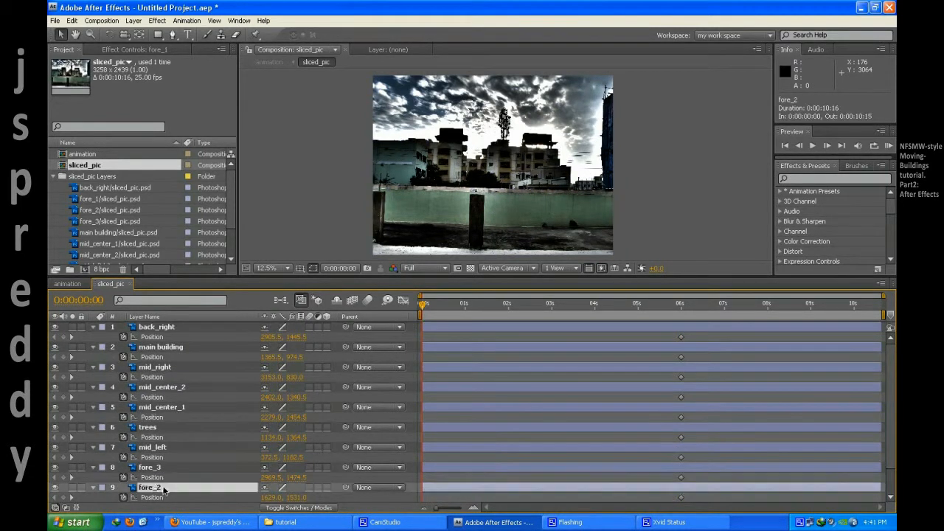
Step: Move the fore_1 layer straight down out of the frame at 0:00:00:00, to about 1629, 3041.5, and enlarge the composition viewer area
{"action": "scroll", "coordinate": [184, 487], "scroll_direction": "down", "scroll_amount": 1}
{"action": "left_click", "coordinate": [159, 477]}
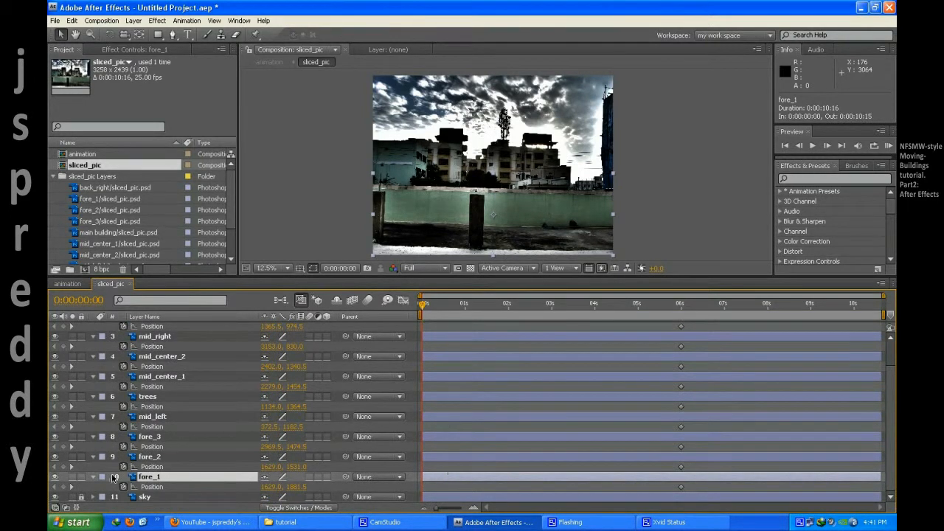
{"action": "left_click_drag", "start_coordinate": [534, 244], "coordinate": [547, 210]}
{"action": "left_click_drag", "start_coordinate": [529, 170], "coordinate": [528, 186]}
{"action": "left_click_drag", "start_coordinate": [529, 210], "coordinate": [529, 261]}
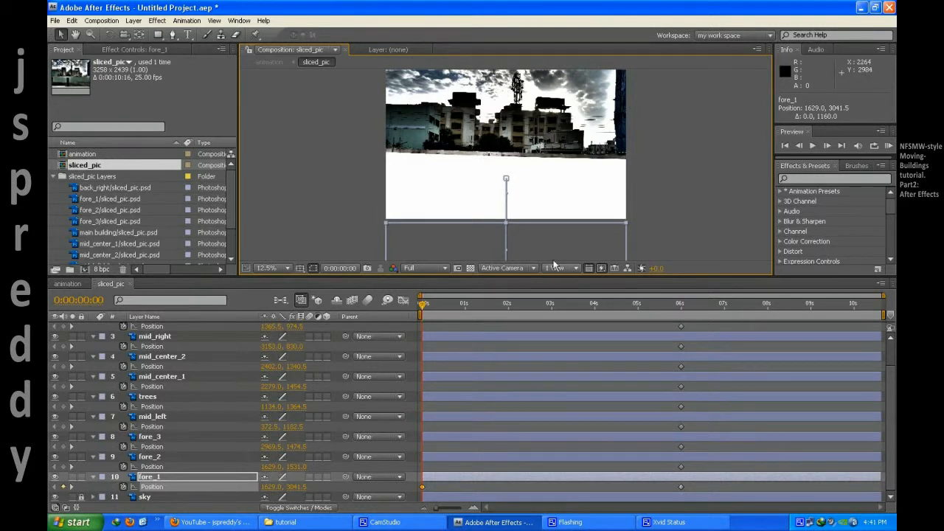
{"action": "left_click_drag", "start_coordinate": [658, 173], "coordinate": [658, 195]}
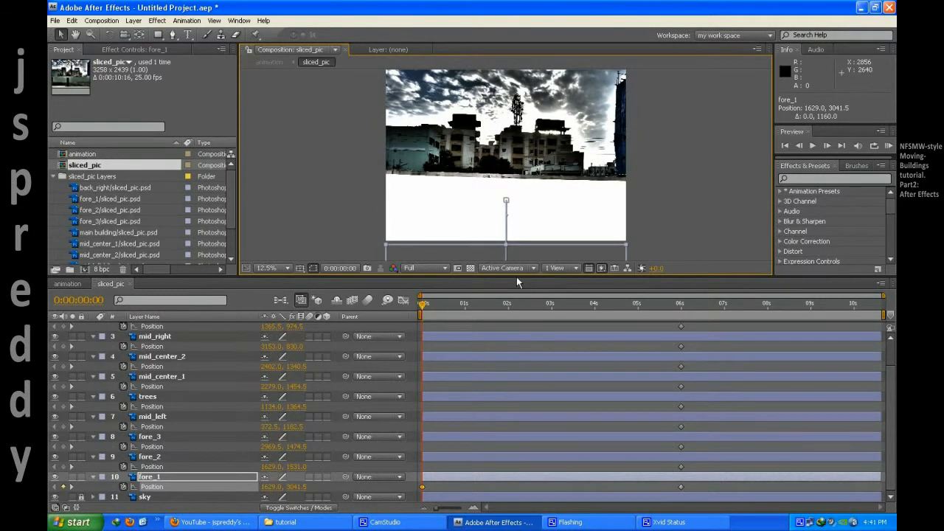
{"action": "left_click_drag", "start_coordinate": [516, 277], "coordinate": [516, 311]}
{"action": "scroll", "coordinate": [449, 382], "scroll_direction": "up", "scroll_amount": 2}
{"action": "scroll", "coordinate": [441, 408], "scroll_direction": "down", "scroll_amount": 3}
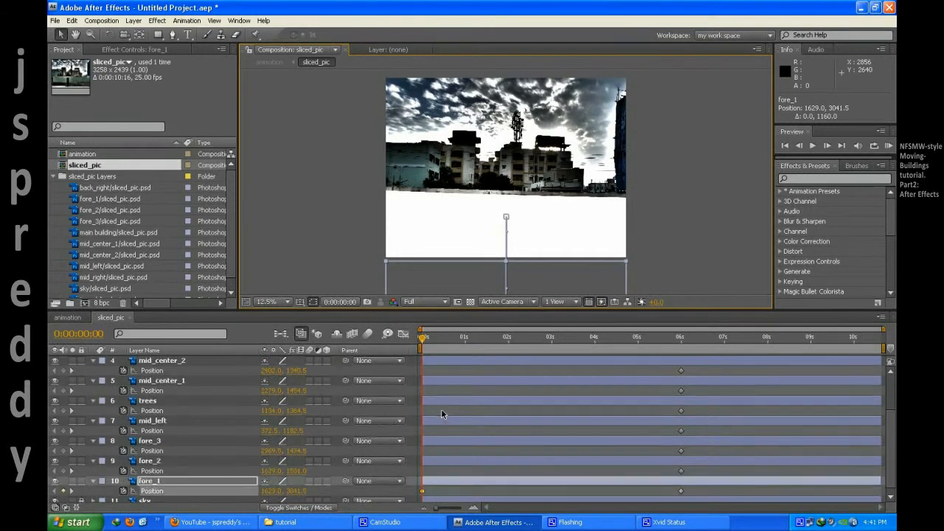
Step: At 0:00:00:00, move fore_2 out past the frame's left edge to about -1955, 1427 and fore_3 past the right edge to about 3969.5, 1474.5
{"action": "left_click", "coordinate": [152, 458]}
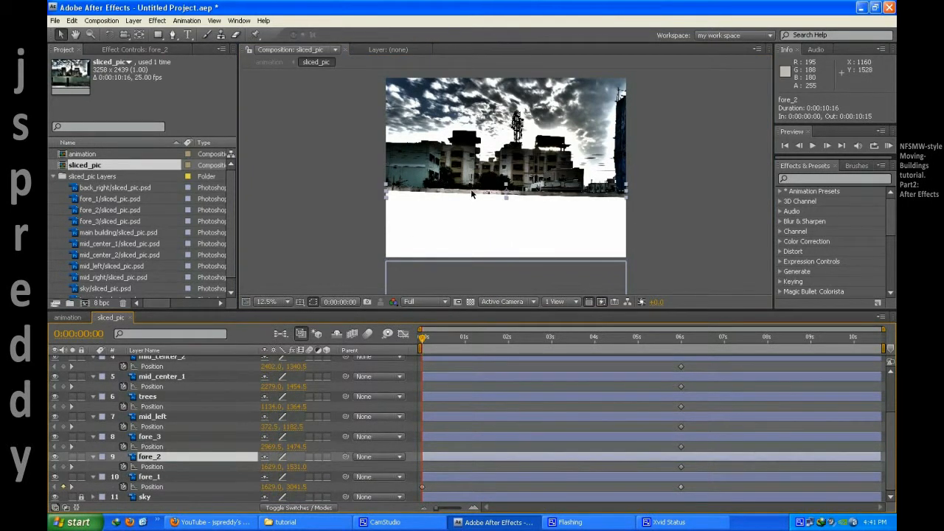
{"action": "left_click_drag", "start_coordinate": [472, 194], "coordinate": [208, 182]}
{"action": "left_click", "coordinate": [170, 437]}
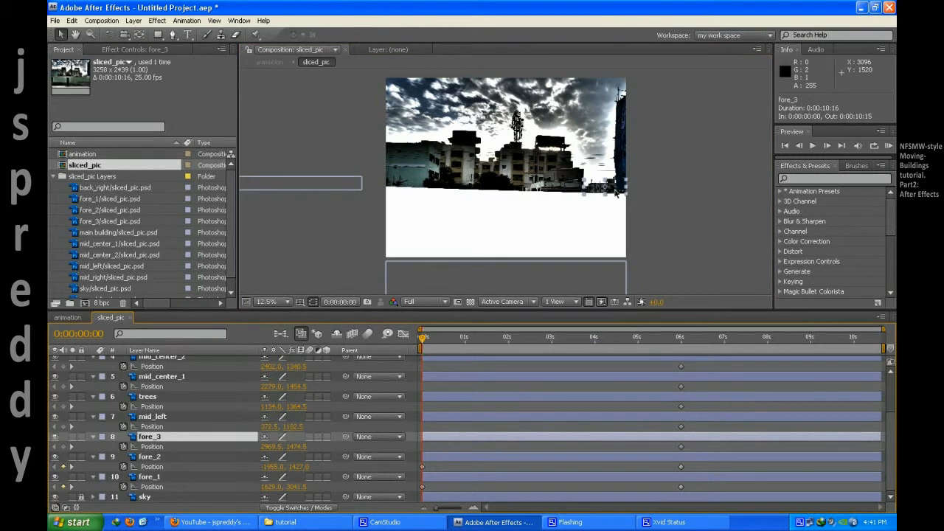
{"action": "left_click_drag", "start_coordinate": [615, 193], "coordinate": [708, 194]}
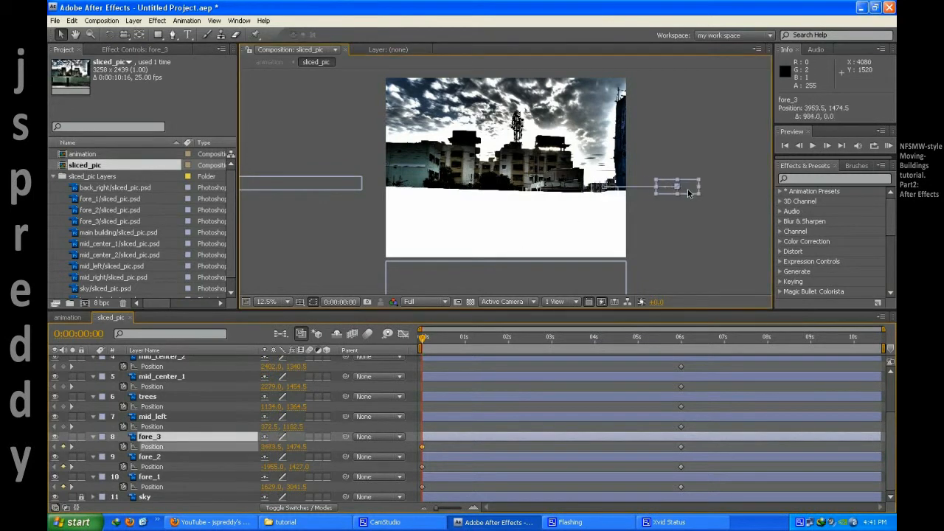
Step: At 0:00:00:00, move mid_left out left of the frame to about -1083.5, 1030.5 and trees above it to about 606, -515.5
{"action": "left_click", "coordinate": [168, 422]}
{"action": "left_click_drag", "start_coordinate": [420, 181], "coordinate": [310, 170]}
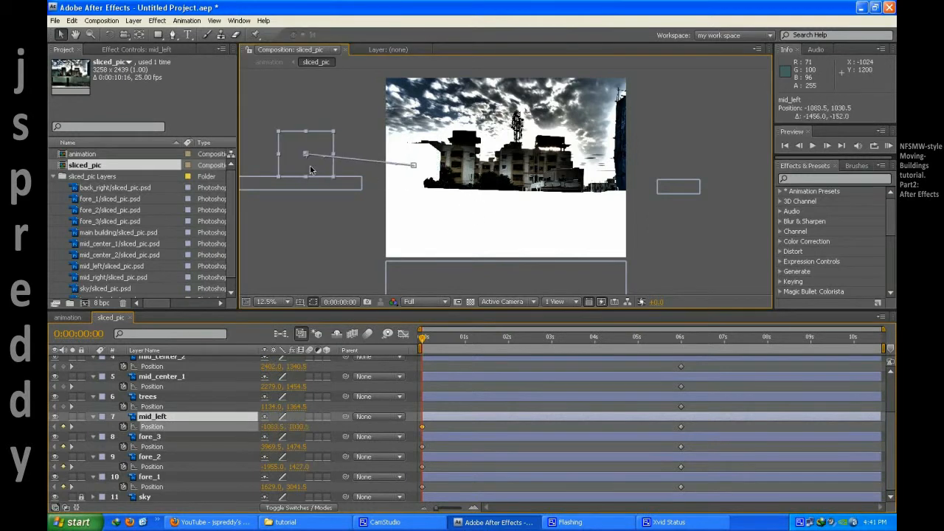
{"action": "left_click", "coordinate": [168, 398]}
{"action": "left_click_drag", "start_coordinate": [492, 182], "coordinate": [442, 51]}
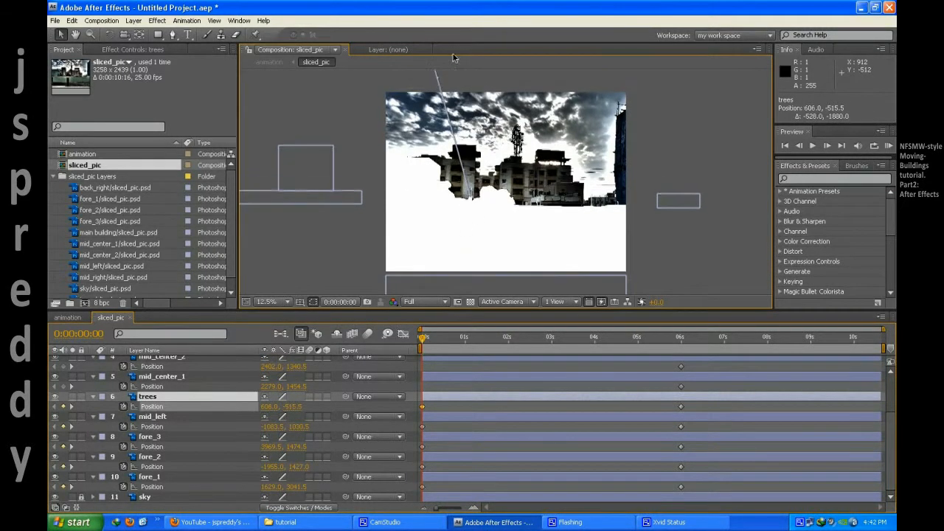
Step: At 0:00:00:00, move mid_center_1 to about 3879, 774.5 and mid_center_2 to about 3930, 100.5, both right of the frame
{"action": "left_click", "coordinate": [165, 376]}
{"action": "left_click_drag", "start_coordinate": [564, 192], "coordinate": [682, 142]}
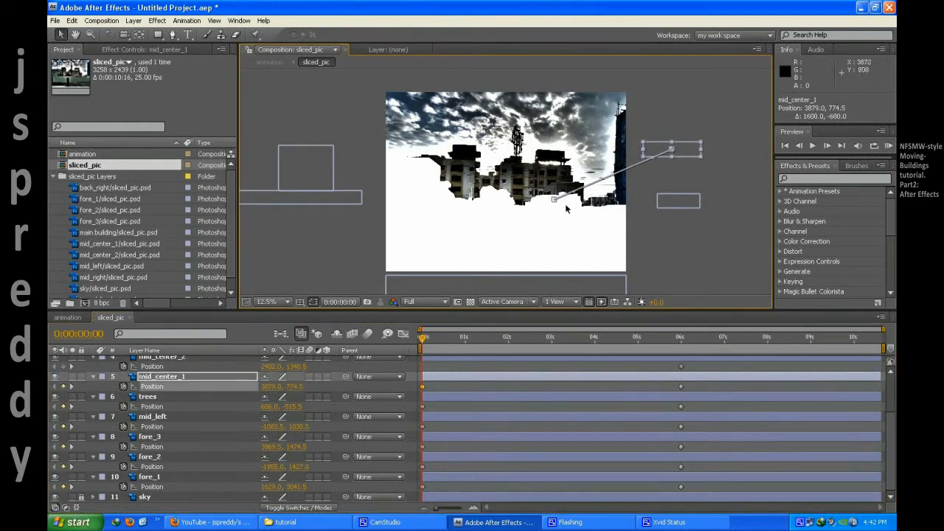
{"action": "left_click", "coordinate": [186, 360]}
{"action": "left_click_drag", "start_coordinate": [560, 199], "coordinate": [673, 103]}
Step: At 0:00:00:00, move mid_right above the frame to about 3137, -802 and lower the main building to about 1373.5, 1838.5
{"action": "scroll", "coordinate": [205, 398], "scroll_direction": "up", "scroll_amount": 1}
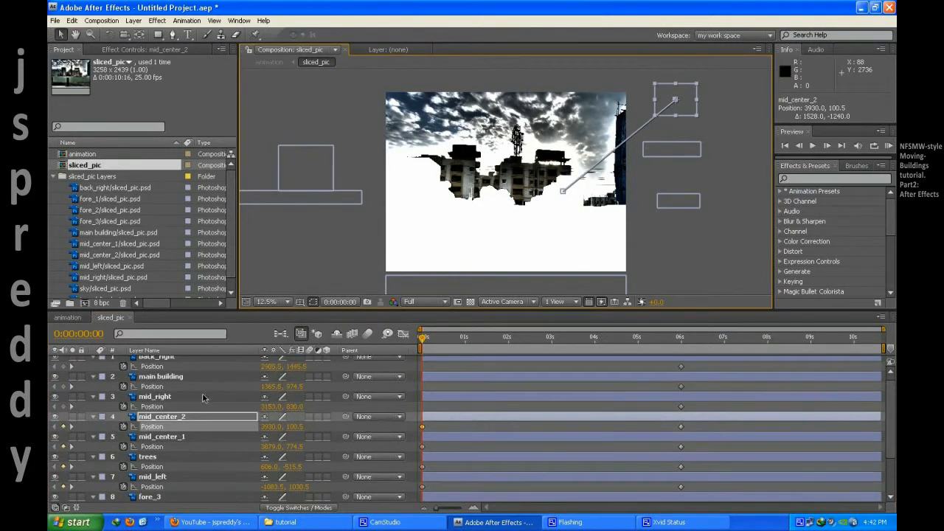
{"action": "left_click", "coordinate": [171, 399]}
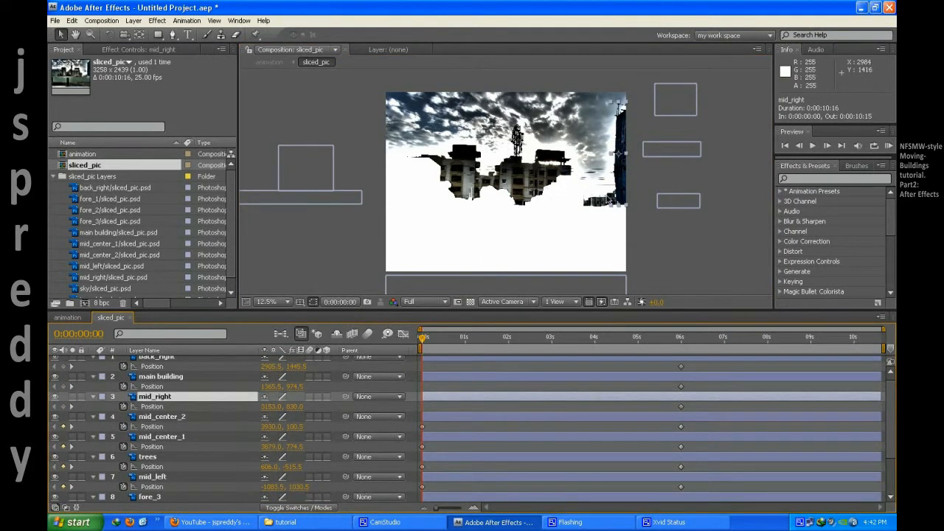
{"action": "left_click_drag", "start_coordinate": [627, 181], "coordinate": [621, 53]}
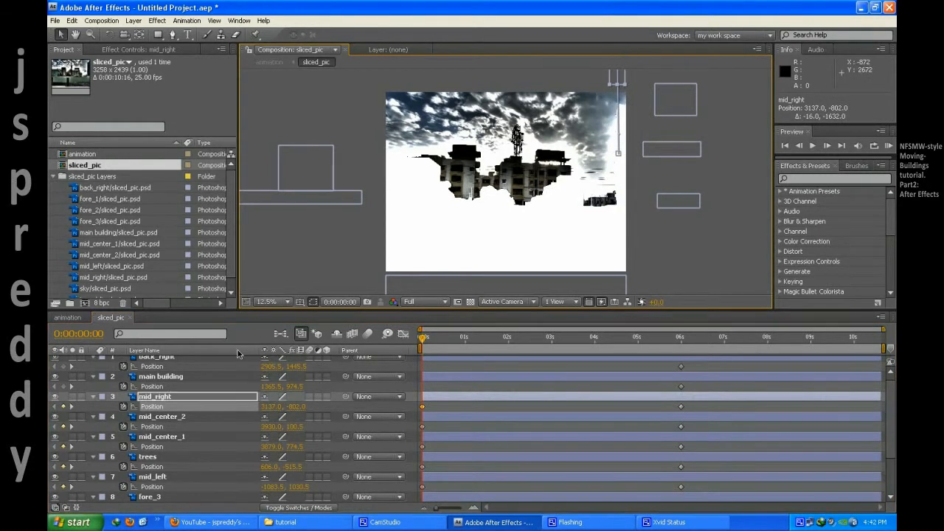
{"action": "left_click", "coordinate": [166, 377]}
{"action": "left_click_drag", "start_coordinate": [503, 186], "coordinate": [504, 248]}
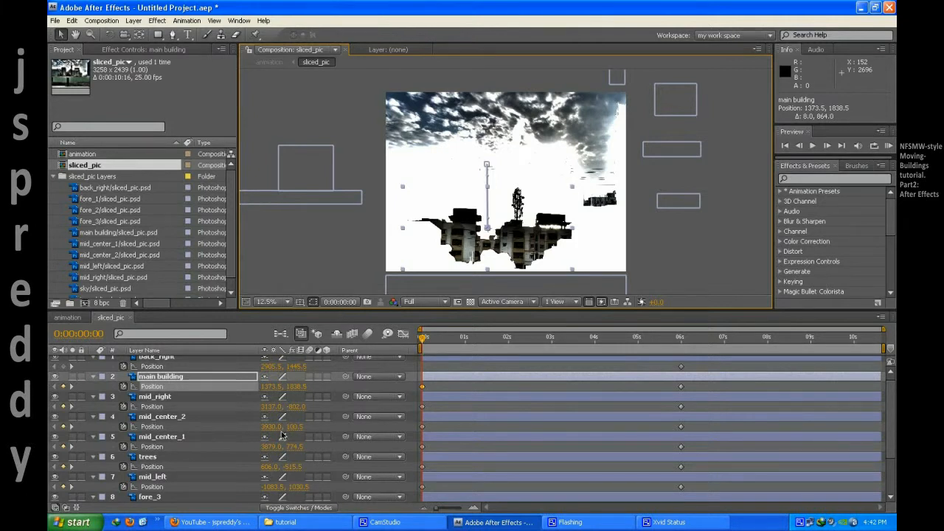
Step: At 0:00:00:00, move back_right out right of the frame to about 3961.5, 1109.5 and the main building below it to about 1373.5, 3086.5
{"action": "scroll", "coordinate": [175, 382], "scroll_direction": "up", "scroll_amount": 1}
{"action": "left_click", "coordinate": [177, 363]}
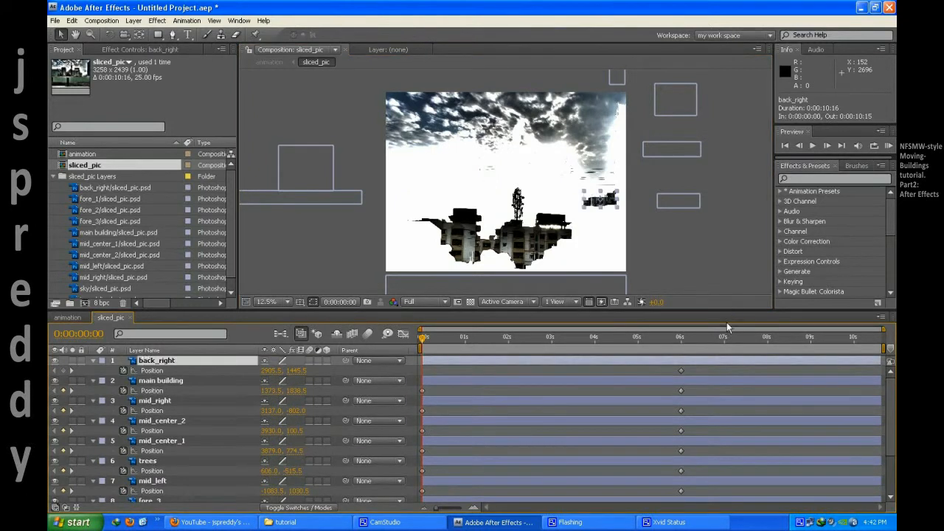
{"action": "left_click_drag", "start_coordinate": [611, 203], "coordinate": [687, 178]}
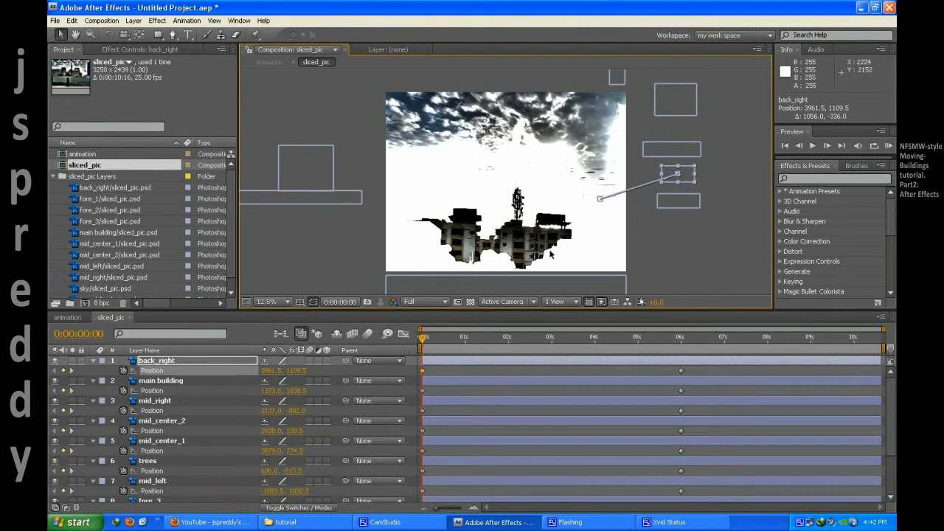
{"action": "left_click", "coordinate": [180, 381]}
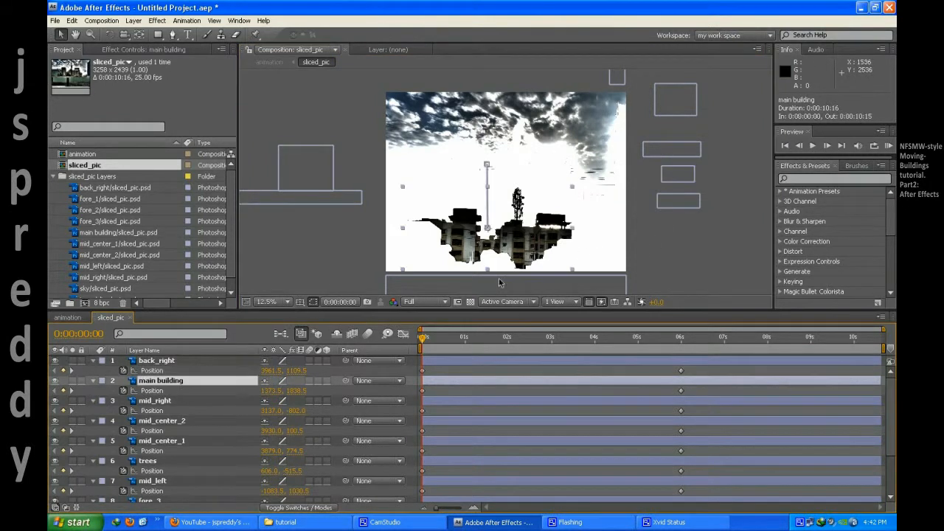
{"action": "left_click_drag", "start_coordinate": [524, 236], "coordinate": [536, 325]}
{"action": "scroll", "coordinate": [694, 253], "scroll_direction": "down", "scroll_amount": 2}
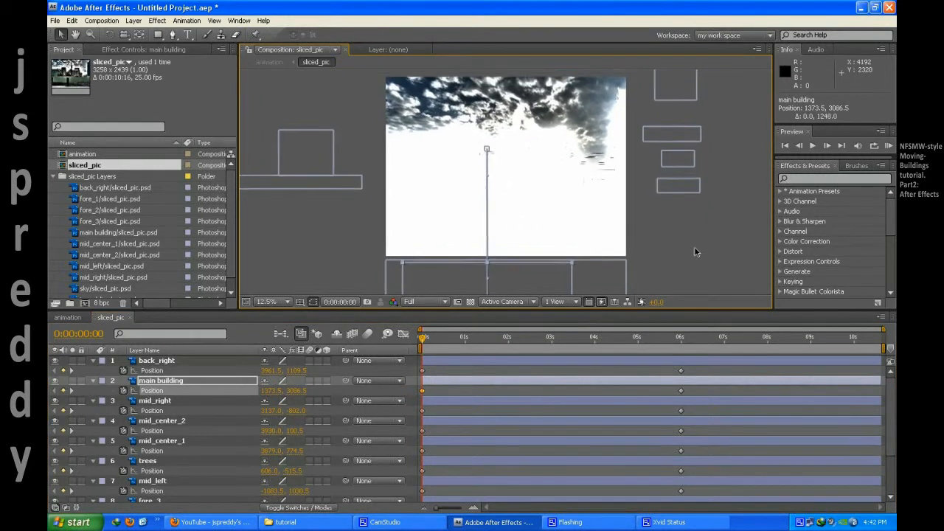
Step: Preview the layer motion between 0:00:00:00 and about 0:00:06:00, finishing back at the start of the composition
{"action": "left_click_drag", "start_coordinate": [423, 341], "coordinate": [466, 339]}
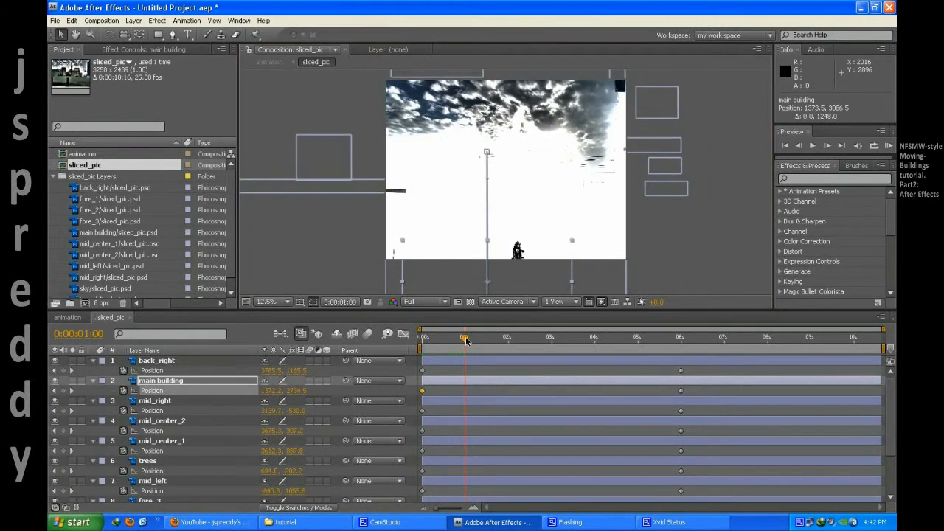
{"action": "key", "text": "space"}
{"action": "left_click_drag", "start_coordinate": [560, 347], "coordinate": [684, 354]}
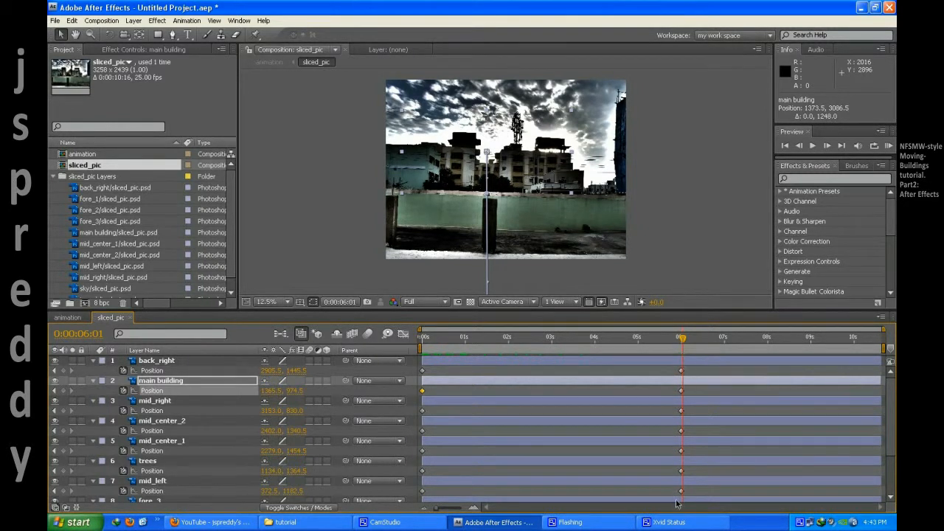
{"action": "left_click_drag", "start_coordinate": [683, 341], "coordinate": [421, 340]}
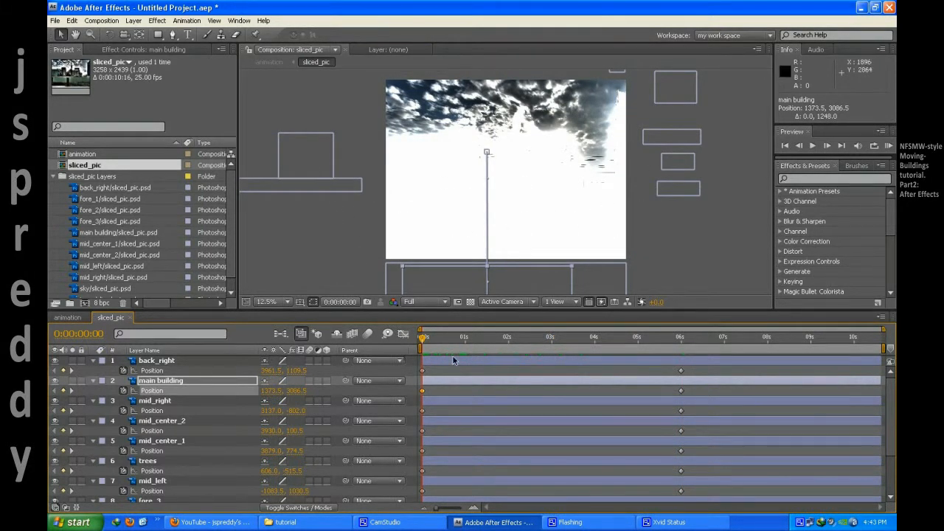
Step: Set the current time to 0:00:01:00 and move back_right's second Position keyframe there
{"action": "left_click_drag", "start_coordinate": [423, 339], "coordinate": [465, 340]}
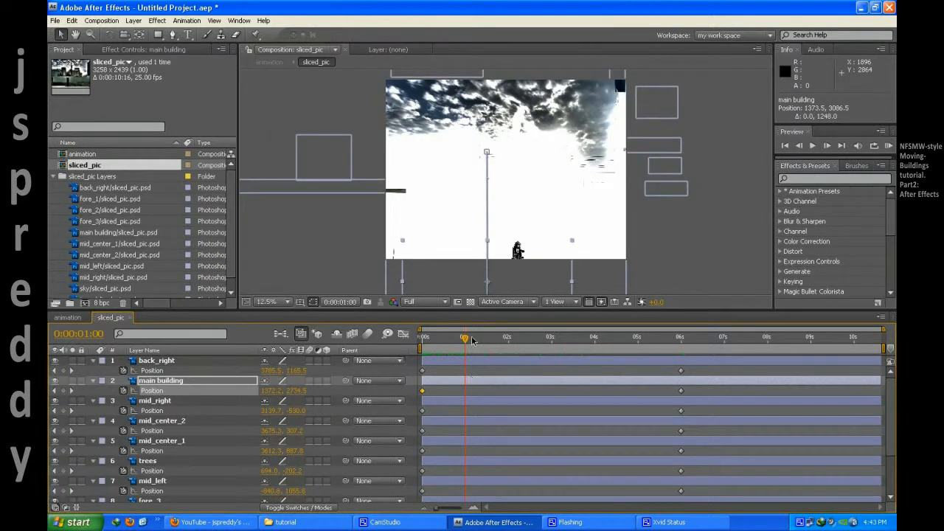
{"action": "left_click_drag", "start_coordinate": [536, 237], "coordinate": [541, 188]}
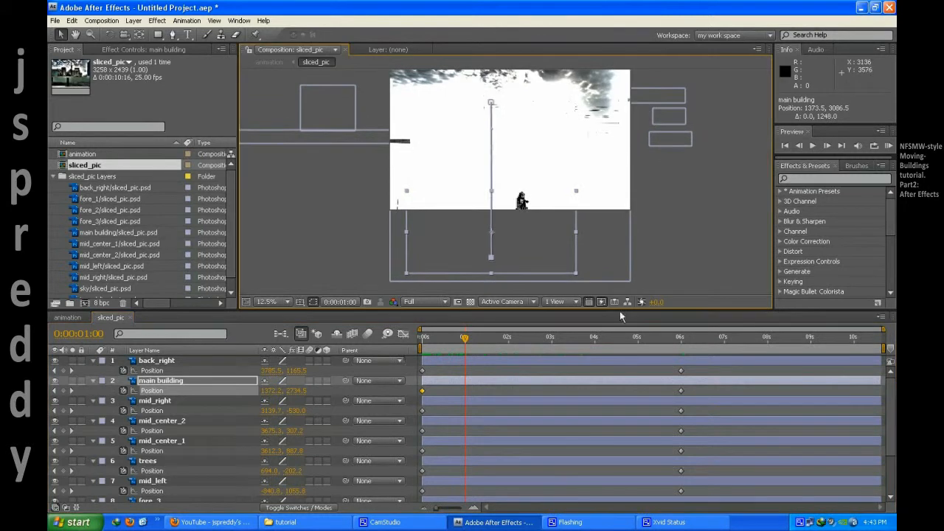
{"action": "left_click_drag", "start_coordinate": [679, 371], "coordinate": [455, 377]}
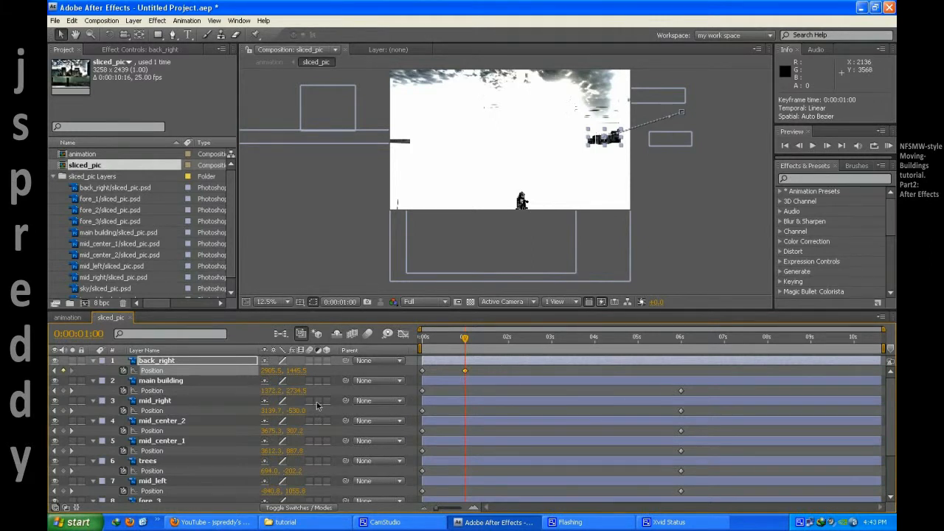
{"action": "scroll", "coordinate": [695, 390], "scroll_direction": "down", "scroll_amount": 1}
{"action": "scroll", "coordinate": [695, 390], "scroll_direction": "up", "scroll_amount": 1}
{"action": "left_click", "coordinate": [696, 382]}
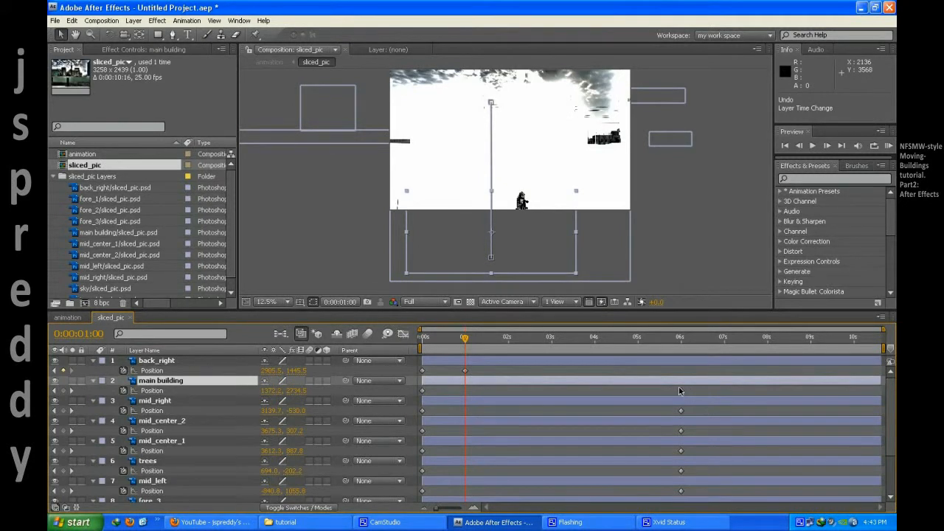
{"action": "left_click", "coordinate": [680, 391]}
{"action": "scroll", "coordinate": [688, 418], "scroll_direction": "down", "scroll_amount": 1}
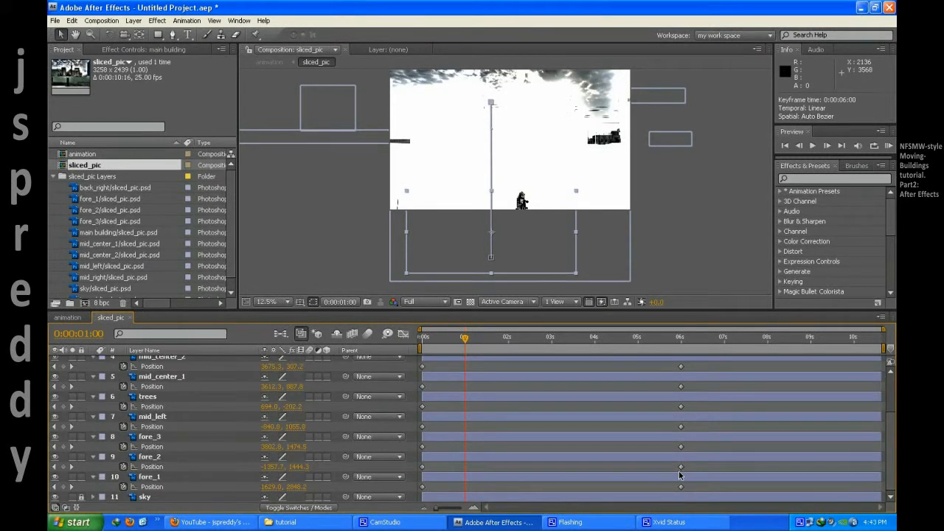
{"action": "scroll", "coordinate": [680, 483], "scroll_direction": "up", "scroll_amount": 1}
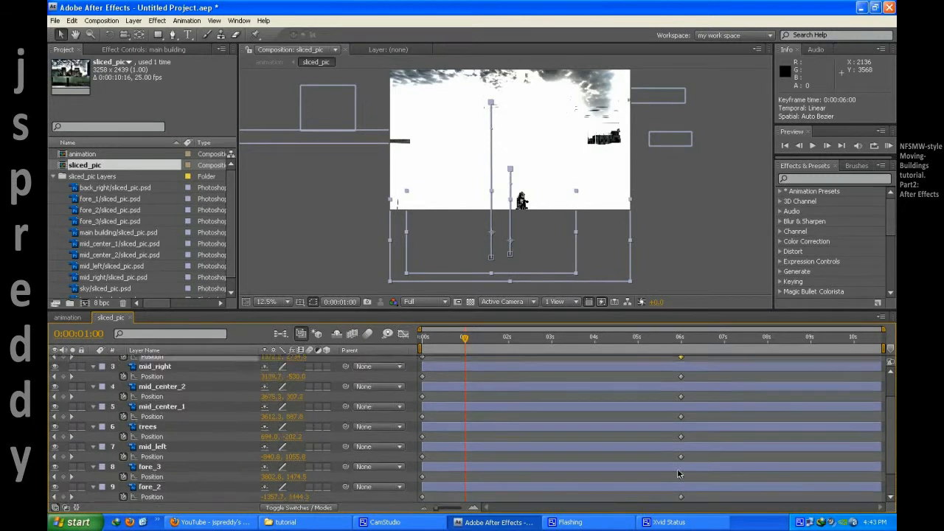
{"action": "left_click", "coordinate": [676, 383], "text": "shift"}
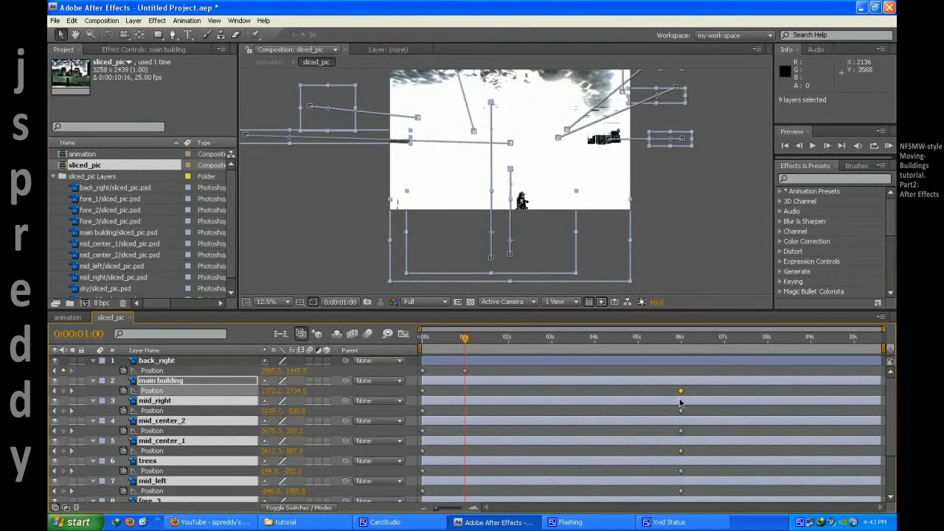
{"action": "scroll", "coordinate": [682, 434], "scroll_direction": "down", "scroll_amount": 1}
{"action": "left_click", "coordinate": [680, 468]}
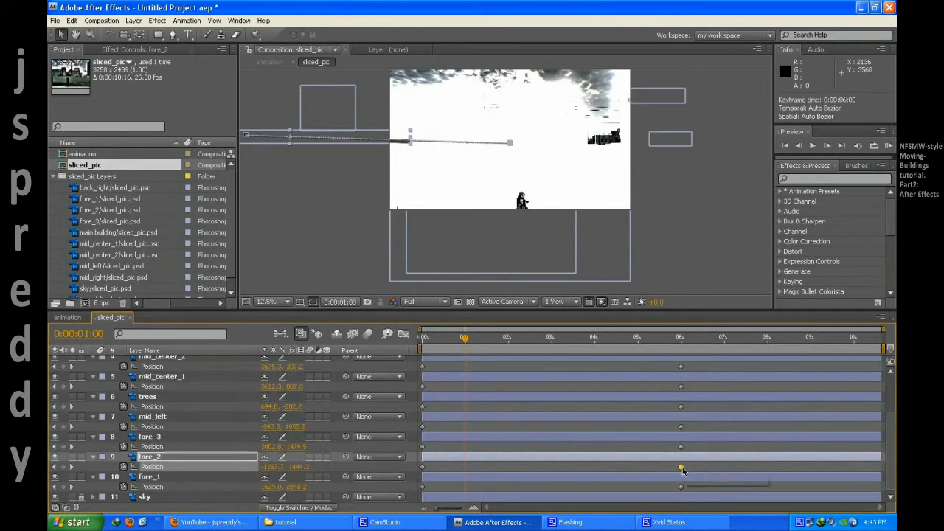
{"action": "scroll", "coordinate": [647, 449], "scroll_direction": "up", "scroll_amount": 2}
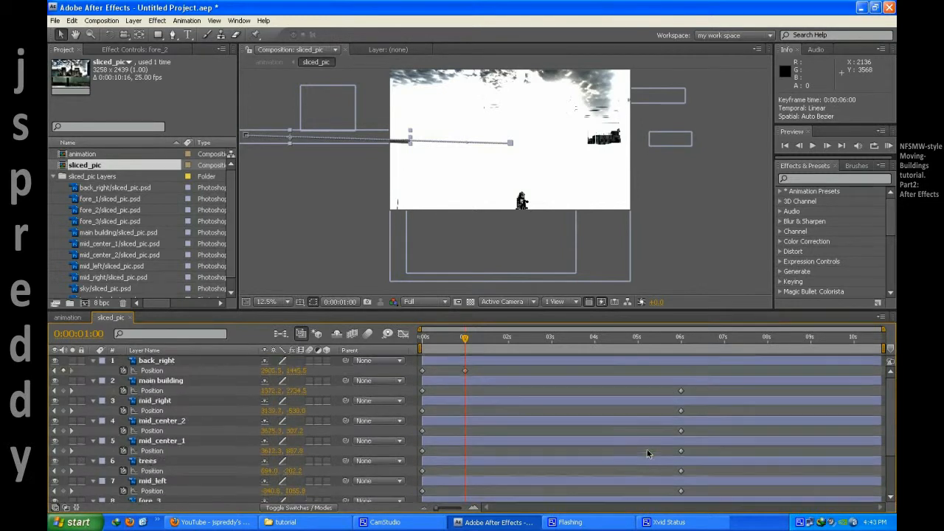
{"action": "left_click", "coordinate": [672, 381]}
{"action": "key", "text": "ctrl+z"}
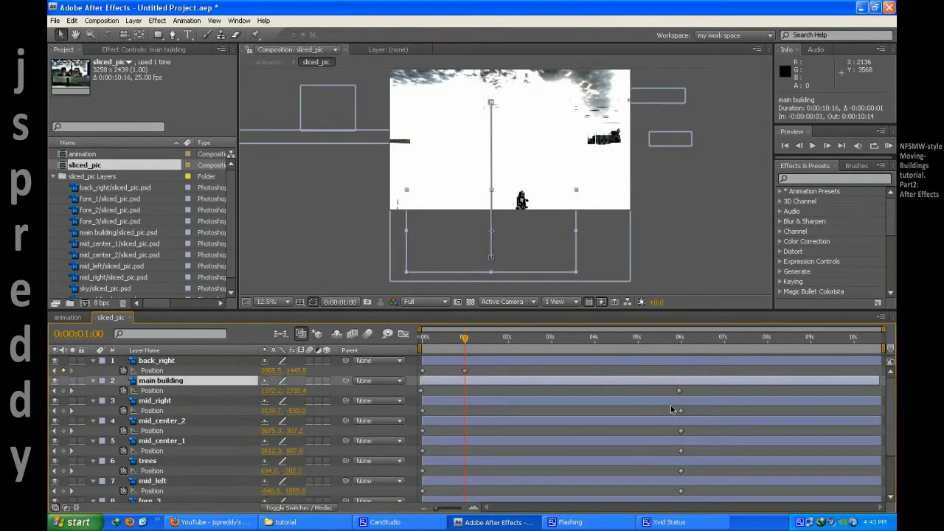
Step: Select the second Position keyframes of all layers from main building to fore_1 and move them to 0:00:01:00
{"action": "left_click_drag", "start_coordinate": [693, 393], "coordinate": [667, 488]}
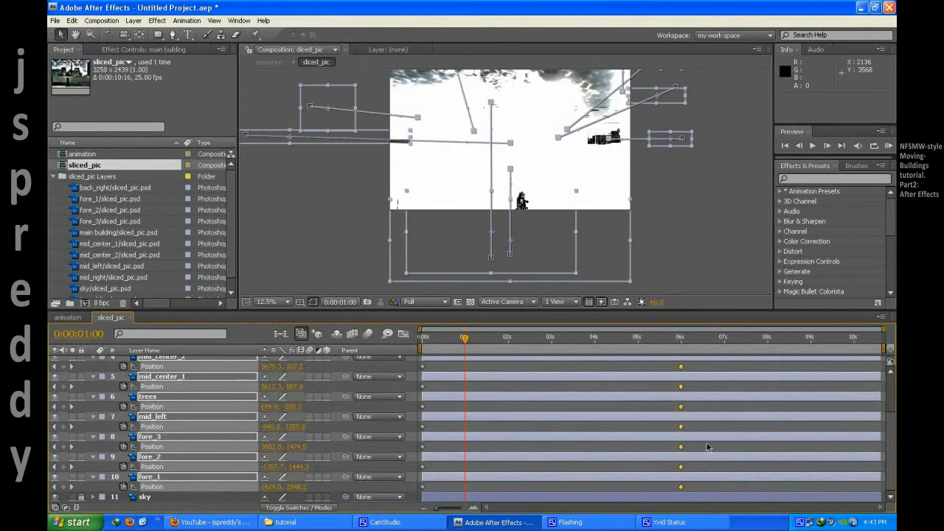
{"action": "scroll", "coordinate": [705, 440], "scroll_direction": "up", "scroll_amount": 2}
{"action": "left_click_drag", "start_coordinate": [683, 395], "coordinate": [468, 406]}
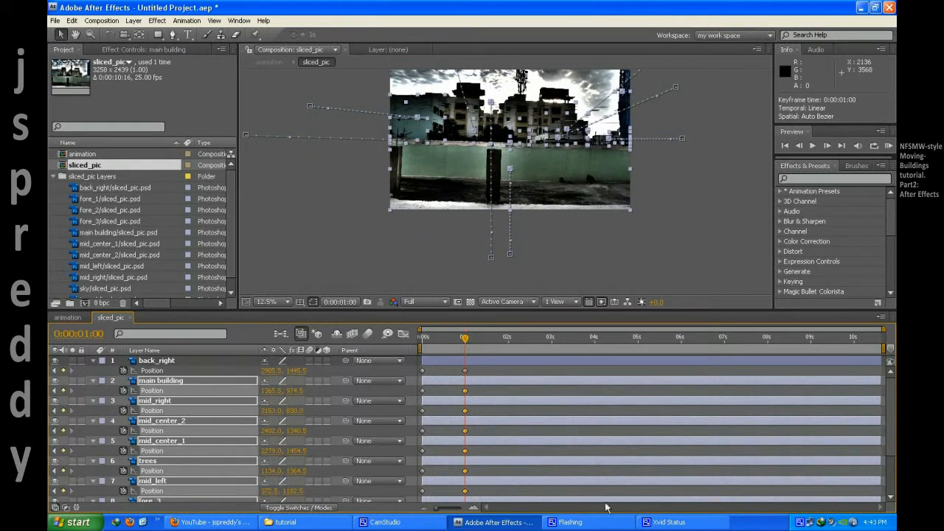
Step: Set the current time to 0:00:00:21 and hide every layer except fore_1 and sky
{"action": "mouse_move", "coordinate": [464, 340]}
{"action": "left_mouse_down"}
{"action": "mouse_move", "coordinate": [422, 345]}
{"action": "mouse_move", "coordinate": [485, 350]}
{"action": "mouse_move", "coordinate": [446, 346]}
{"action": "mouse_move", "coordinate": [473, 348]}
{"action": "mouse_move", "coordinate": [457, 353]}
{"action": "left_mouse_up"}
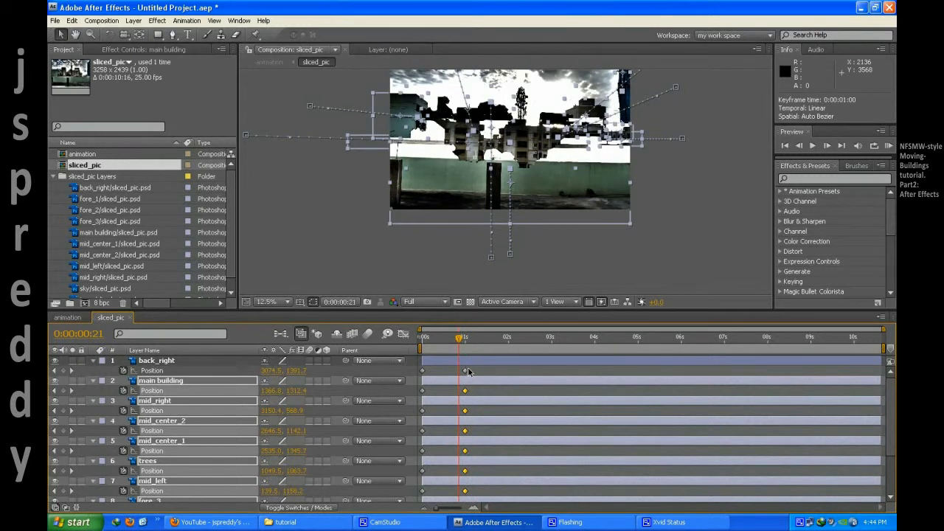
{"action": "scroll", "coordinate": [483, 472], "scroll_direction": "down", "scroll_amount": 3}
{"action": "left_click", "coordinate": [478, 477], "text": "shift"}
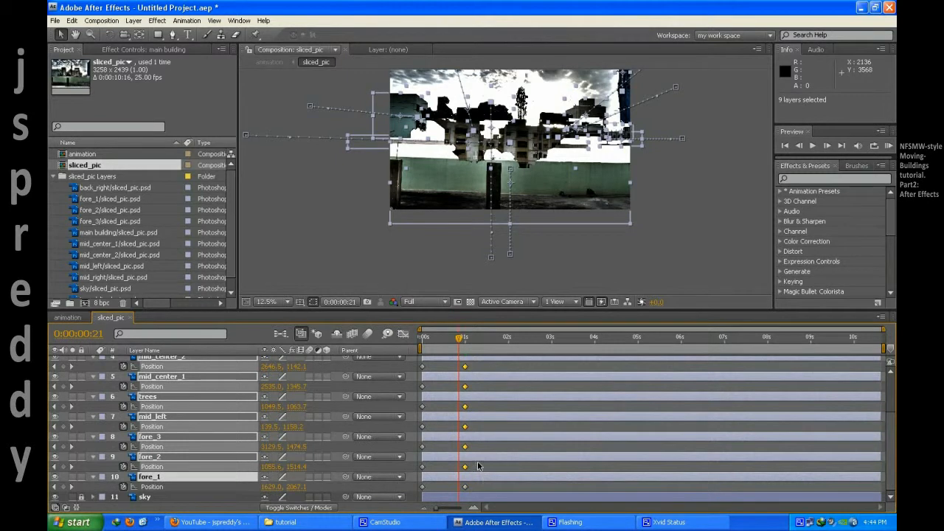
{"action": "left_click", "coordinate": [157, 478], "text": "ctrl"}
{"action": "left_click", "coordinate": [56, 457]}
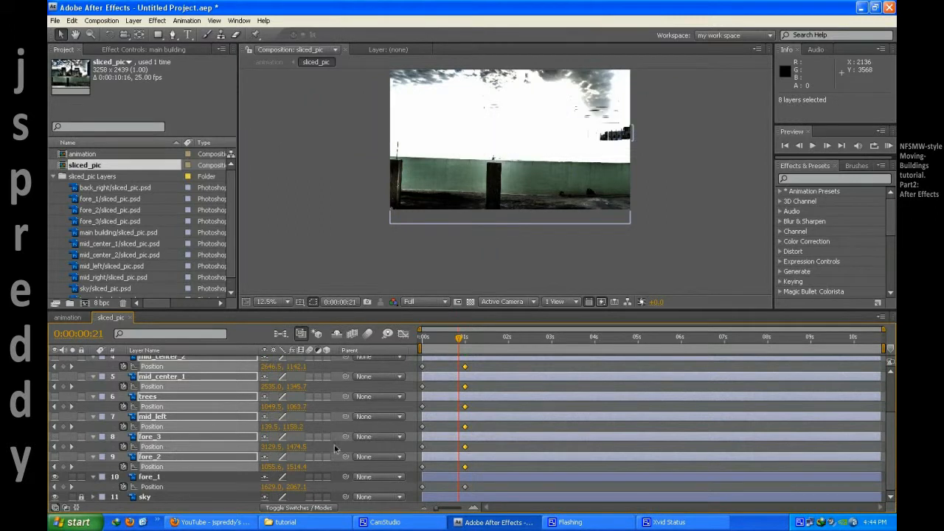
{"action": "scroll", "coordinate": [75, 379], "scroll_direction": "up", "scroll_amount": 3}
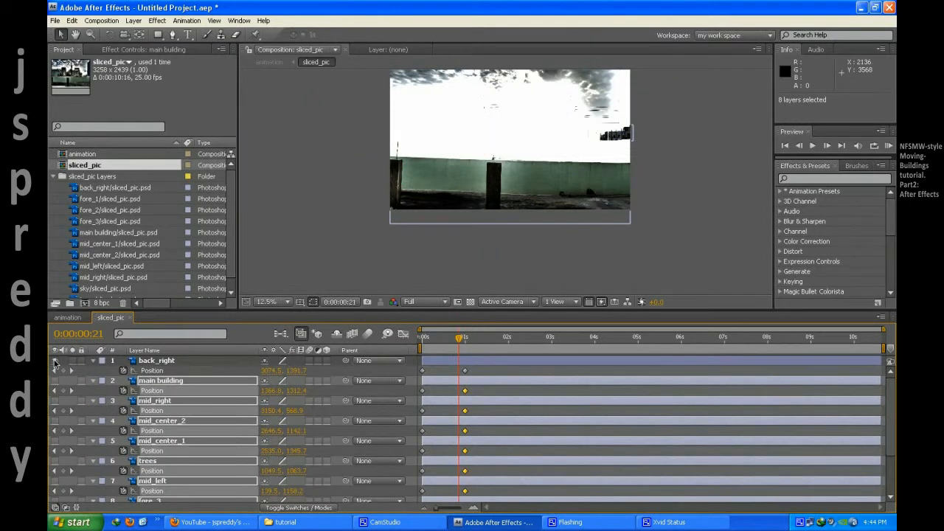
{"action": "left_click", "coordinate": [55, 360]}
Step: At 0:00:00:21, raise fore_1 slightly past its final place to about 1637, 1835, adding a Position keyframe
{"action": "scroll", "coordinate": [283, 424], "scroll_direction": "down", "scroll_amount": 3}
{"action": "left_click", "coordinate": [161, 478]}
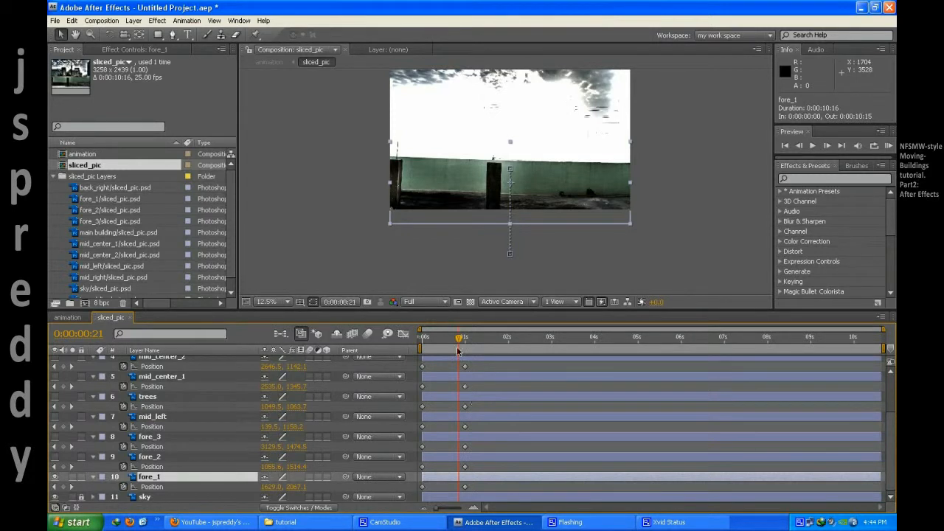
{"action": "mouse_move", "coordinate": [460, 340]}
{"action": "left_mouse_down"}
{"action": "mouse_move", "coordinate": [451, 340]}
{"action": "mouse_move", "coordinate": [466, 341]}
{"action": "left_mouse_up"}
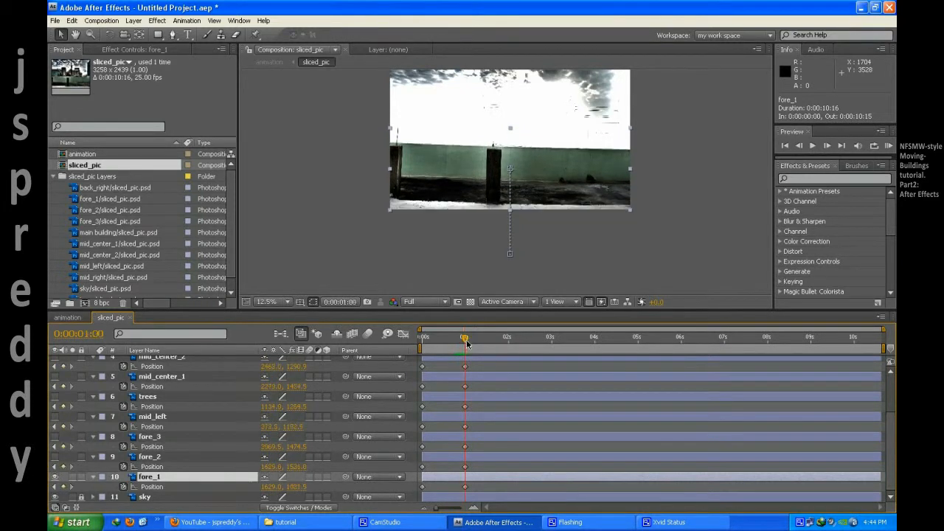
{"action": "key", "text": "Tab"}
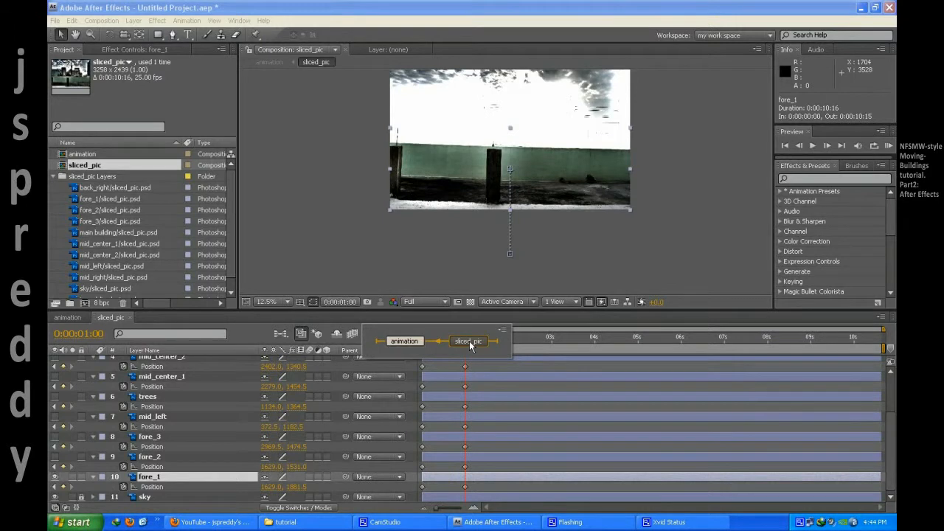
{"action": "left_click", "coordinate": [476, 456]}
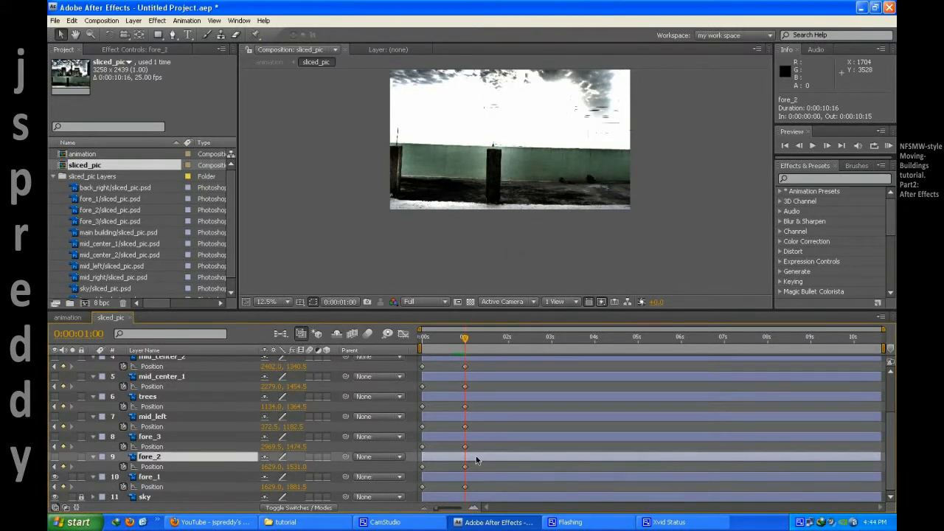
{"action": "left_click", "coordinate": [470, 479]}
{"action": "key", "text": "Page_Up"}
{"action": "key", "text": "Page_Up"}
{"action": "key", "text": "Page_Up"}
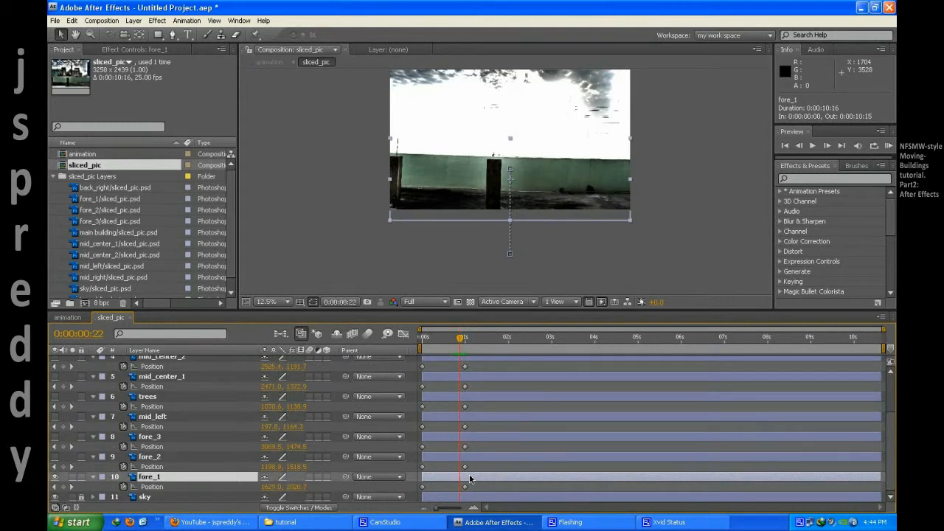
{"action": "key", "text": "Page_Up"}
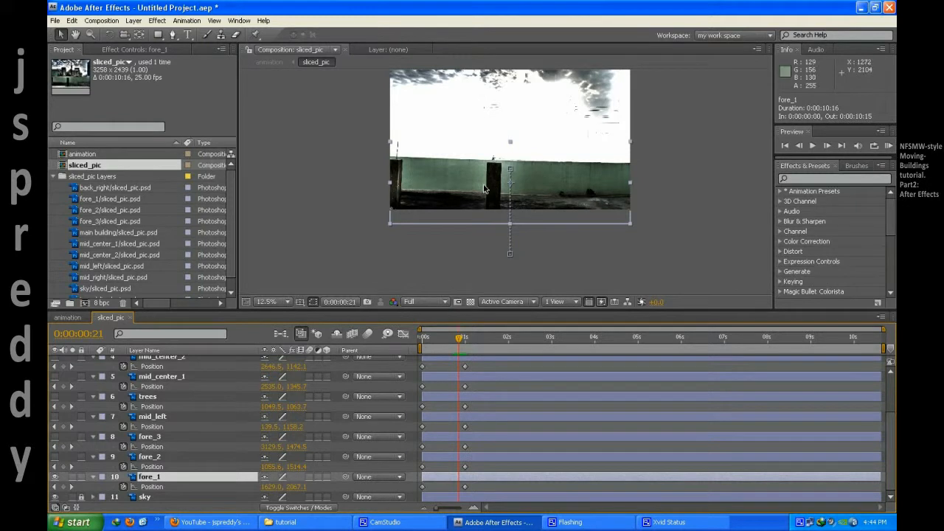
{"action": "left_click_drag", "start_coordinate": [485, 190], "coordinate": [484, 171]}
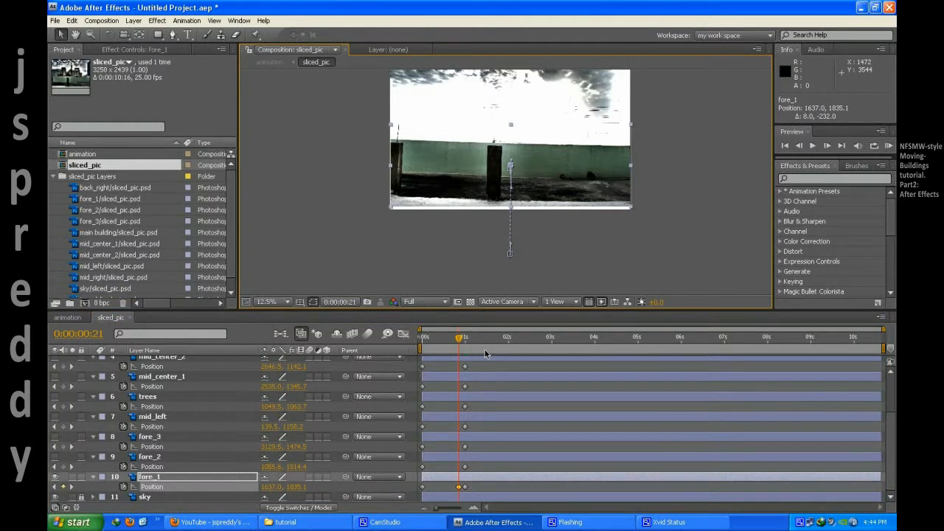
Step: At 0:00:00:23, add another fore_1 Position keyframe by lowering the layer to about 1625, 1867
{"action": "key", "text": "Page_Down"}
{"action": "key", "text": "Page_Down"}
{"action": "left_click_drag", "start_coordinate": [501, 189], "coordinate": [500, 191]}
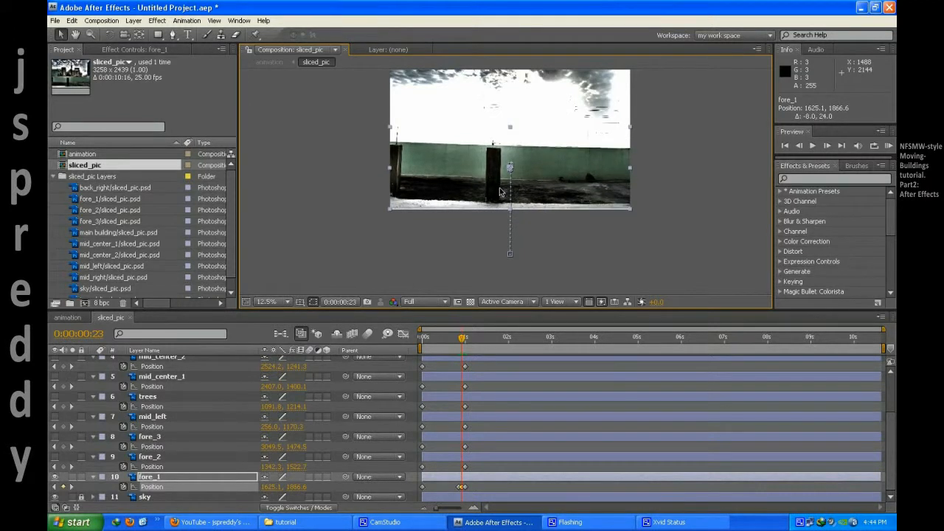
{"action": "key", "text": "Page_Down"}
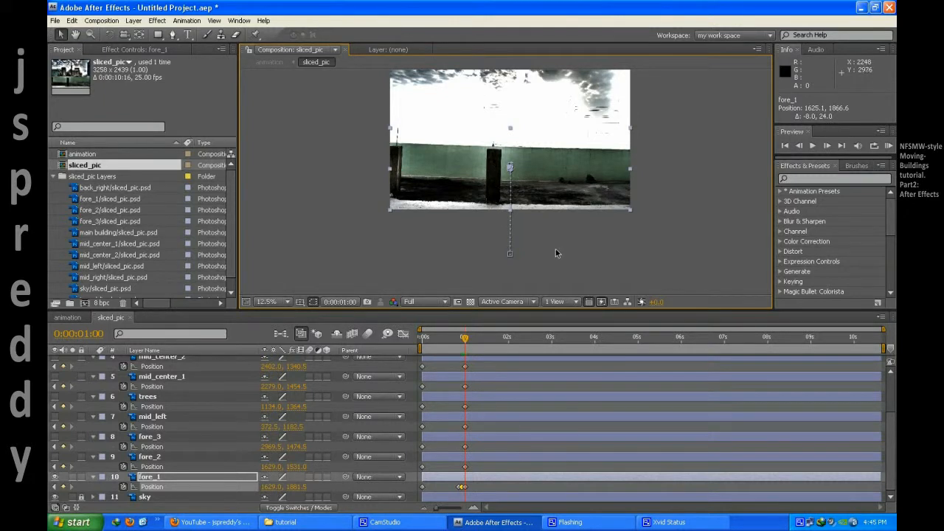
Step: Step frame by frame through fore_1's settling motion between about 0:00:00:20 and 0:00:01:00
{"action": "key", "text": "Page_Up"}
{"action": "key", "text": "Page_Up"}
{"action": "key", "text": "Page_Up"}
{"action": "key", "text": "Page_Up"}
{"action": "key", "text": "Page_Up"}
{"action": "key", "text": "Page_Up"}
{"action": "key", "text": "Page_Up"}
{"action": "key", "text": "Page_Up"}
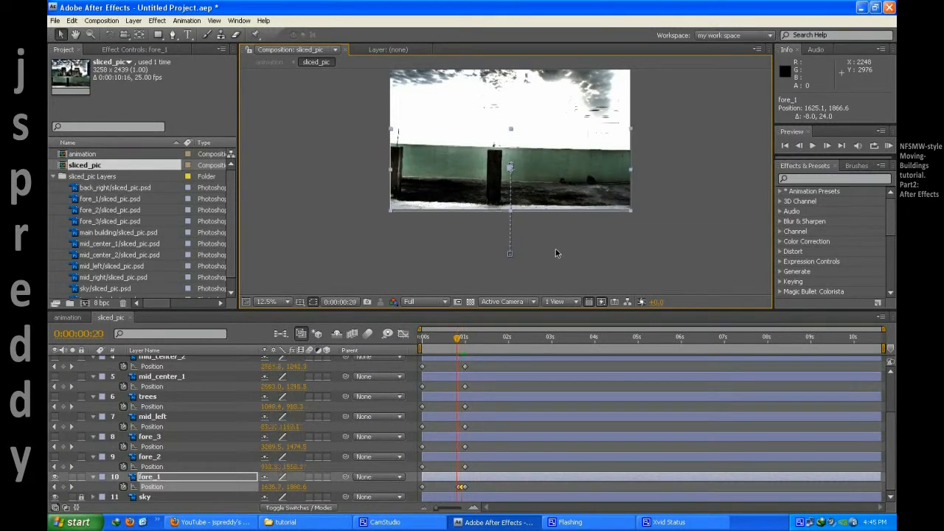
{"action": "key", "text": "Page_Down"}
{"action": "key", "text": "Page_Down"}
{"action": "key", "text": "Page_Down"}
{"action": "key", "text": "Page_Down"}
{"action": "key", "text": "Page_Down"}
{"action": "key", "text": "Page_Down"}
{"action": "key", "text": "Page_Down"}
{"action": "key", "text": "Page_Down"}
{"action": "key", "text": "Page_Down"}
{"action": "key", "text": "Page_Down"}
{"action": "key", "text": "Page_Up"}
{"action": "key", "text": "Page_Up"}
{"action": "key", "text": "Page_Up"}
{"action": "key", "text": "Page_Up"}
{"action": "key", "text": "Page_Up"}
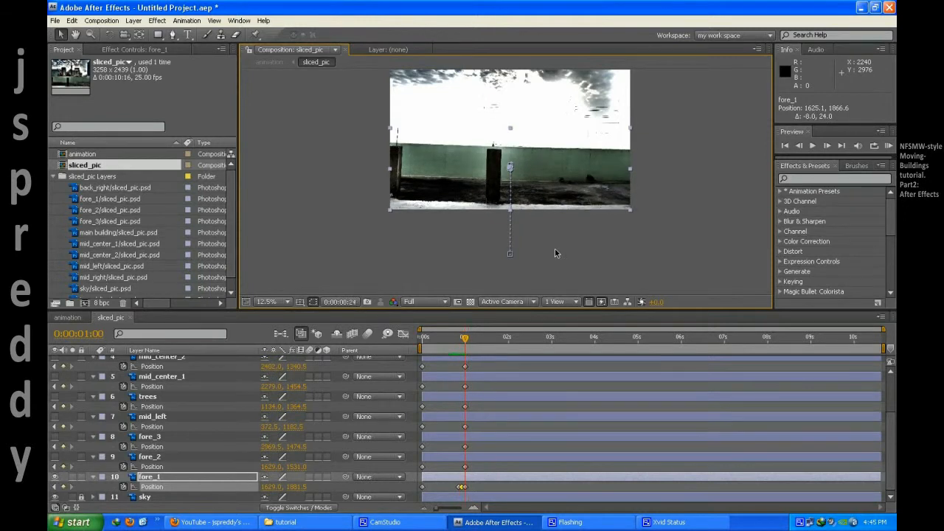
{"action": "mouse_move", "coordinate": [463, 339]}
{"action": "left_mouse_down"}
{"action": "mouse_move", "coordinate": [456, 343]}
{"action": "mouse_move", "coordinate": [466, 343]}
{"action": "left_mouse_up"}
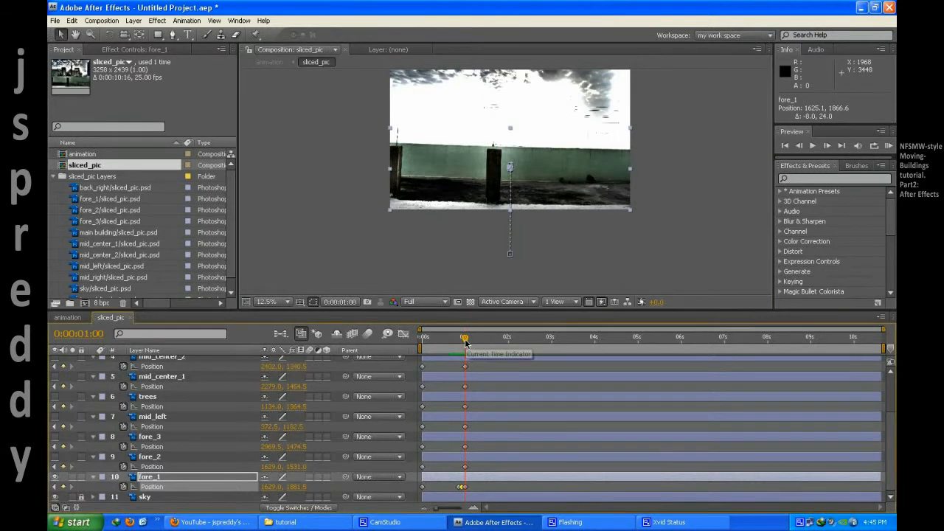
Step: Hide fore_1, show fore_2, and at 0:00:00:21 move fore_2 right past its final place to about 1760, 1514
{"action": "left_click", "coordinate": [438, 460]}
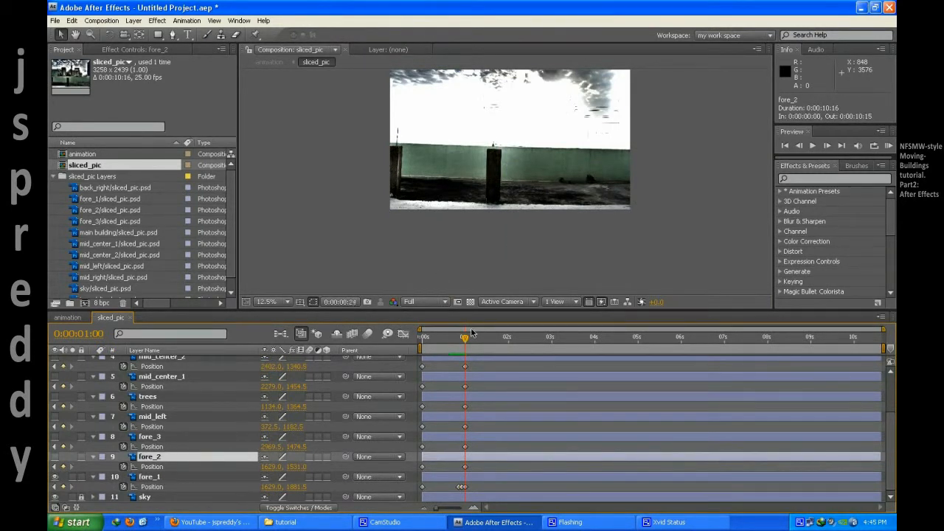
{"action": "key", "text": "Page_Up"}
{"action": "key", "text": "Page_Up"}
{"action": "key", "text": "Page_Up"}
{"action": "key", "text": "Page_Up"}
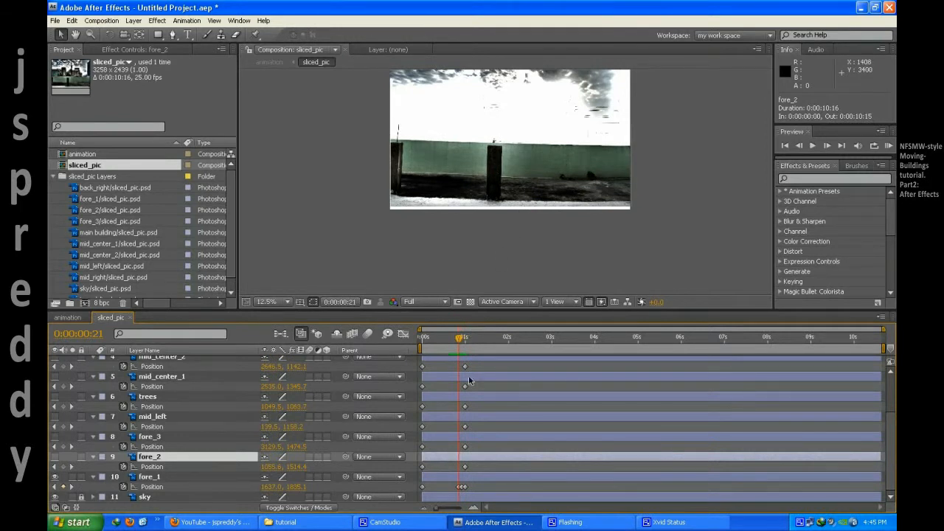
{"action": "left_click", "coordinate": [54, 477]}
{"action": "left_click", "coordinate": [54, 457]}
{"action": "left_click_drag", "start_coordinate": [410, 145], "coordinate": [465, 145]}
Step: At 0:00:00:24, move fore_2 back left to about 1562, 1526.5, adding a rebound Position keyframe
{"action": "key", "text": "Page_Down"}
{"action": "key", "text": "Page_Down"}
{"action": "key", "text": "Page_Down"}
{"action": "left_click_drag", "start_coordinate": [463, 145], "coordinate": [456, 145]}
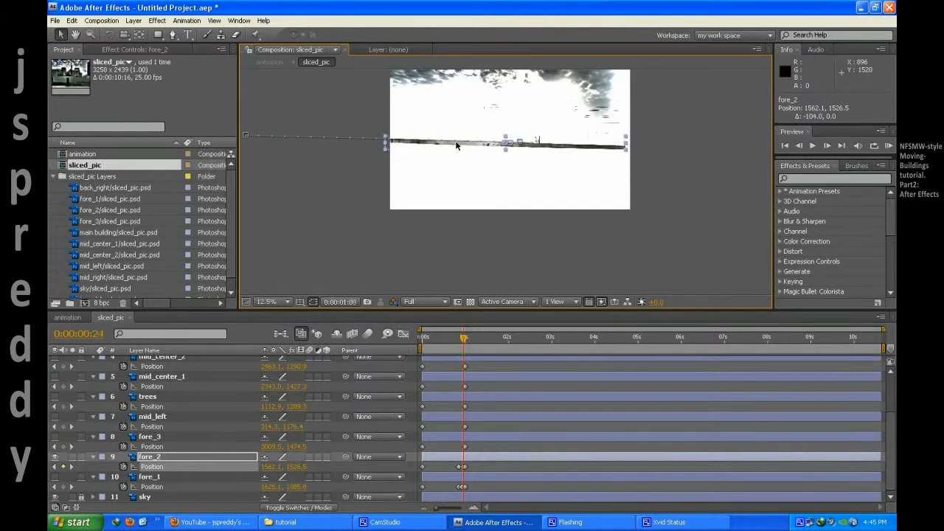
Step: Step through fore_2's rebound between 0:00:00:21 and 0:00:01:02, ending at 0:00:00:21
{"action": "key", "text": "Page_Down"}
{"action": "key", "text": "Page_Down"}
{"action": "key", "text": "Page_Down"}
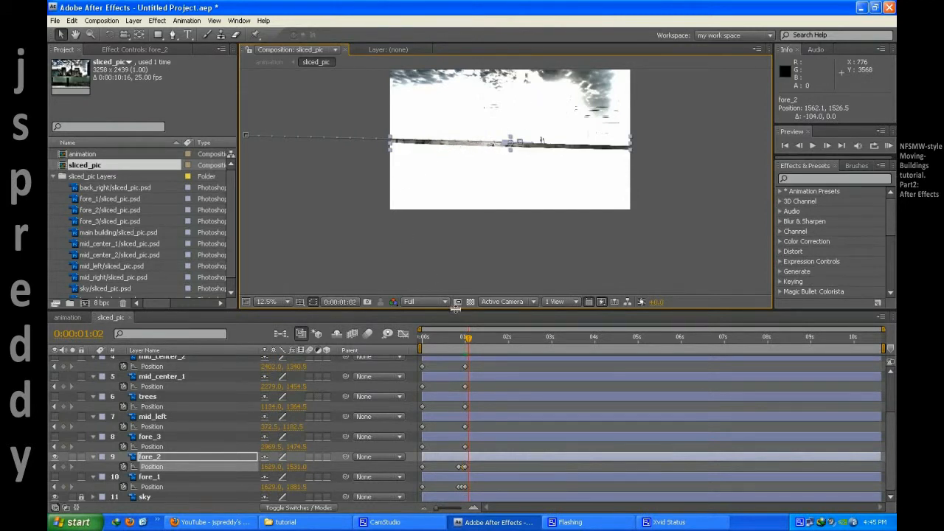
{"action": "key", "text": "Page_Up"}
{"action": "key", "text": "Page_Up"}
{"action": "key", "text": "Page_Up"}
{"action": "key", "text": "Page_Up"}
{"action": "key", "text": "Page_Up"}
{"action": "key", "text": "Page_Up"}
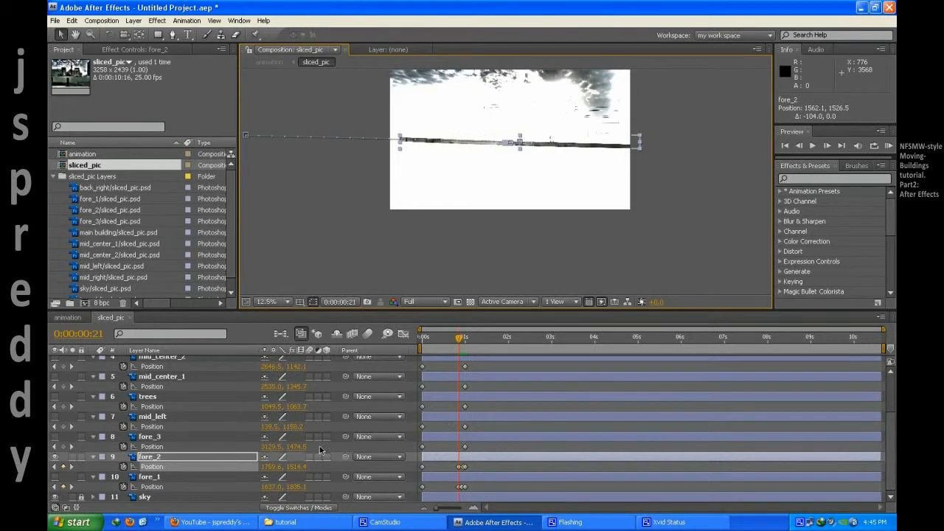
Step: Hide fore_2, show fore_3, and at 0:00:00:21 move fore_3 left past its final place to about 2793.5, 1482.5
{"action": "left_click", "coordinate": [55, 457]}
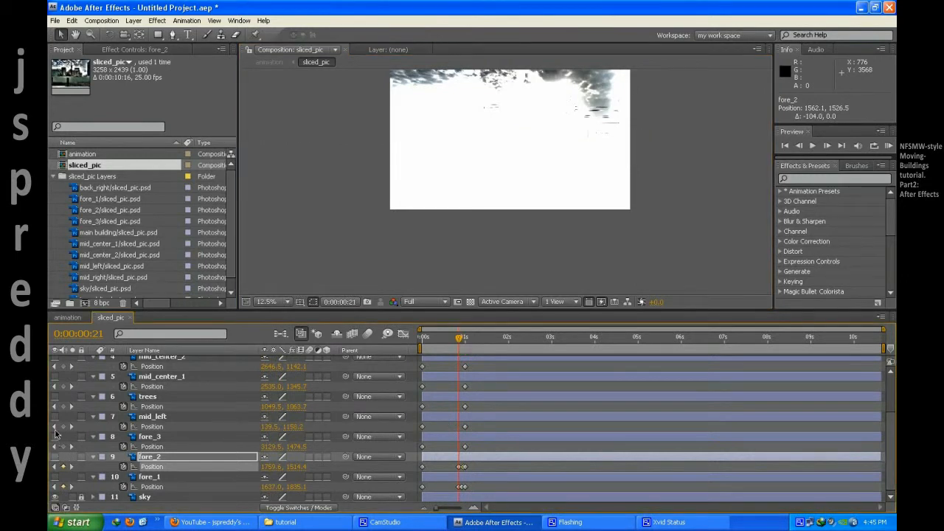
{"action": "left_click", "coordinate": [235, 443]}
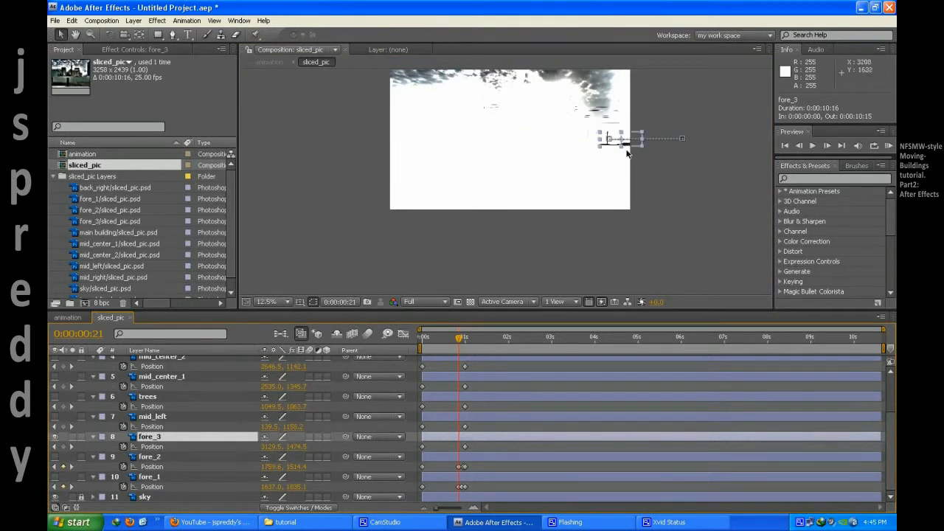
{"action": "left_click_drag", "start_coordinate": [633, 142], "coordinate": [609, 145]}
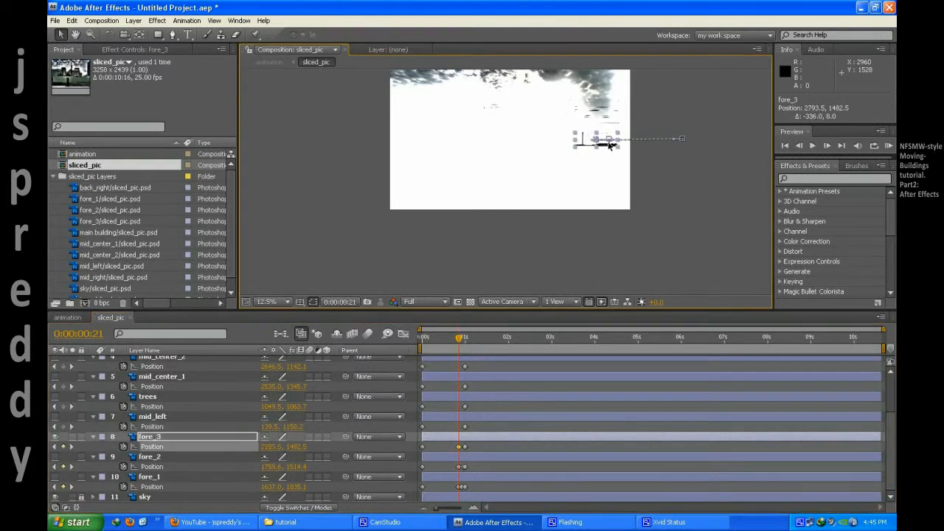
Step: At 0:00:01:01, move fore_3 slightly right to about 3017.5, 1474.5, adding a rebound Position keyframe
{"action": "key", "text": "Page_Down"}
{"action": "key", "text": "Page_Down"}
{"action": "key", "text": "Page_Down"}
{"action": "key", "text": "Page_Down"}
{"action": "key", "text": "Page_Down"}
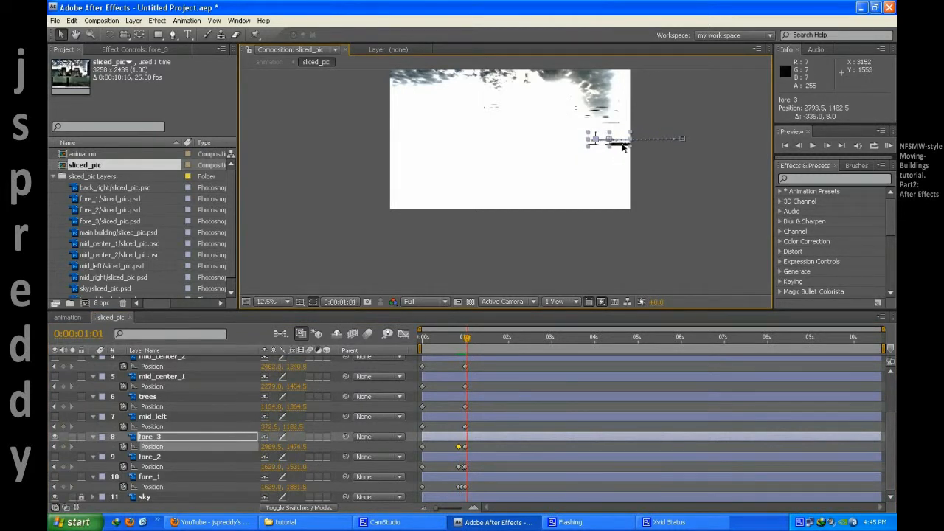
{"action": "left_click_drag", "start_coordinate": [622, 147], "coordinate": [627, 147]}
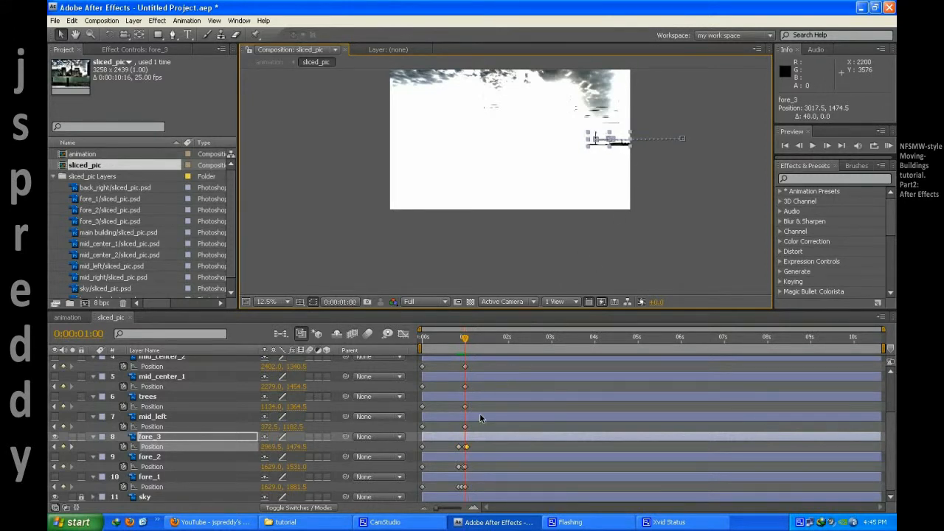
Step: Move the rebound Position keyframes of fore_3 and fore_2 to 0:00:00:23, between each layer's overshoot and final keyframes
{"action": "key", "text": "Page_Down"}
{"action": "left_click_drag", "start_coordinate": [467, 447], "coordinate": [464, 447]}
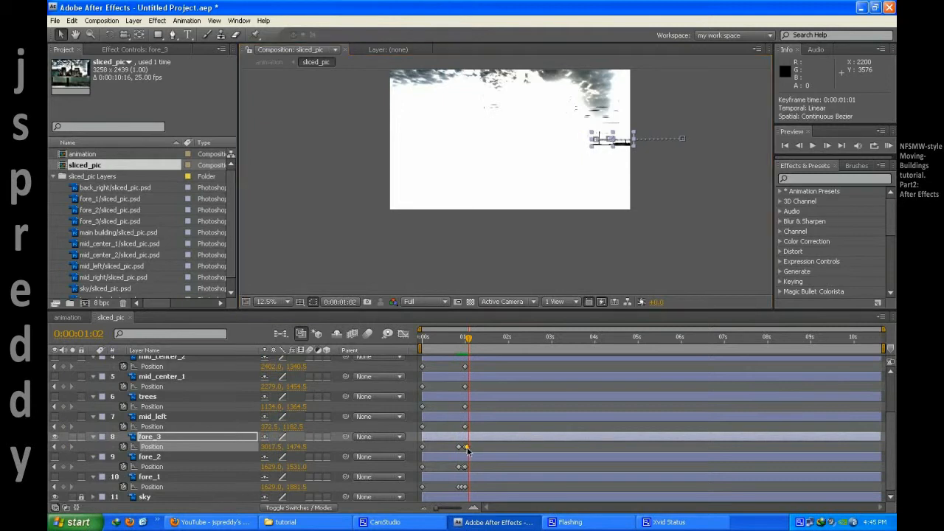
{"action": "key", "text": "Page_Up"}
{"action": "key", "text": "Page_Up"}
{"action": "left_click_drag", "start_coordinate": [883, 329], "coordinate": [577, 335]}
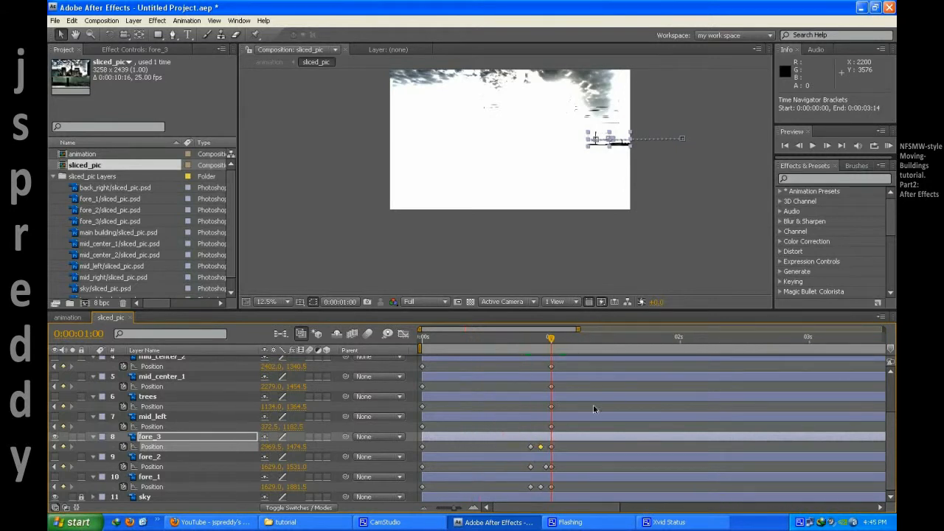
{"action": "left_click_drag", "start_coordinate": [548, 467], "coordinate": [542, 467]}
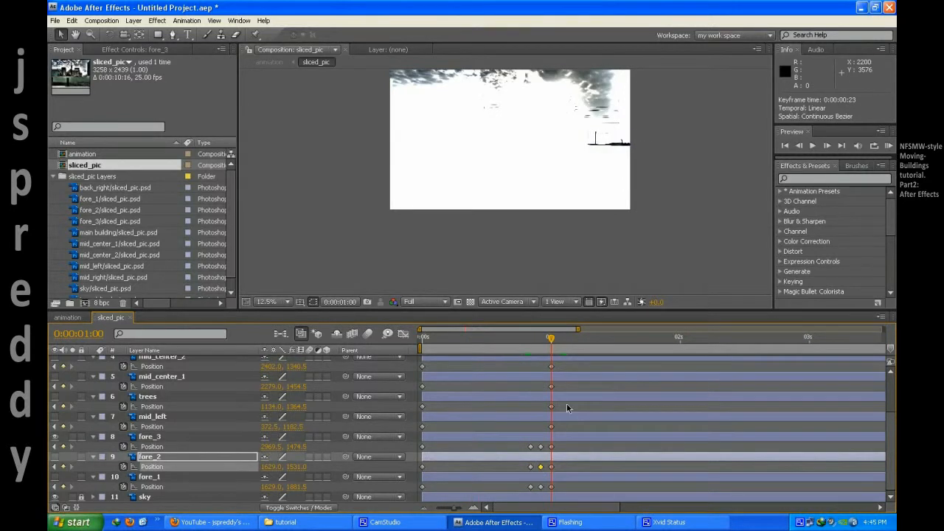
Step: At 0:00:00:21, hide fore_3, show mid_left and move it right past its final place to about 411.5, 1150.2
{"action": "left_click_drag", "start_coordinate": [553, 343], "coordinate": [529, 348]}
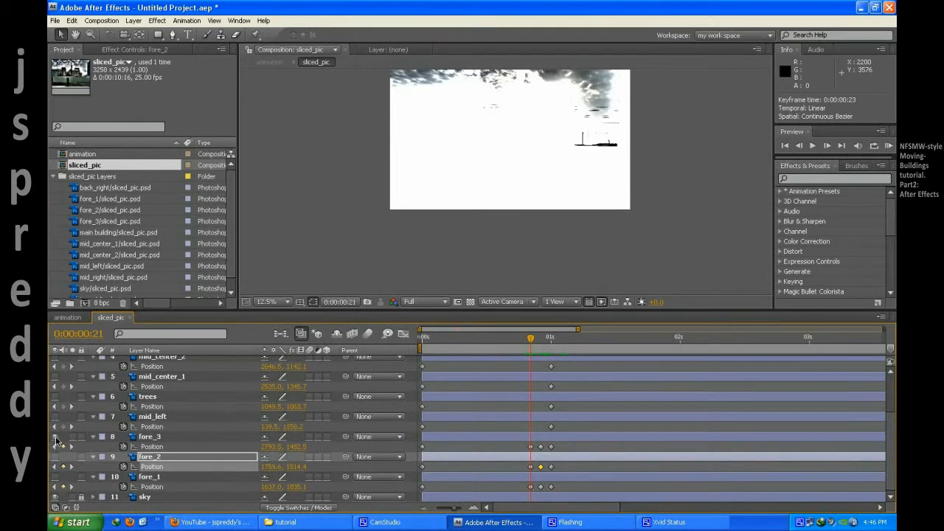
{"action": "left_click", "coordinate": [148, 436]}
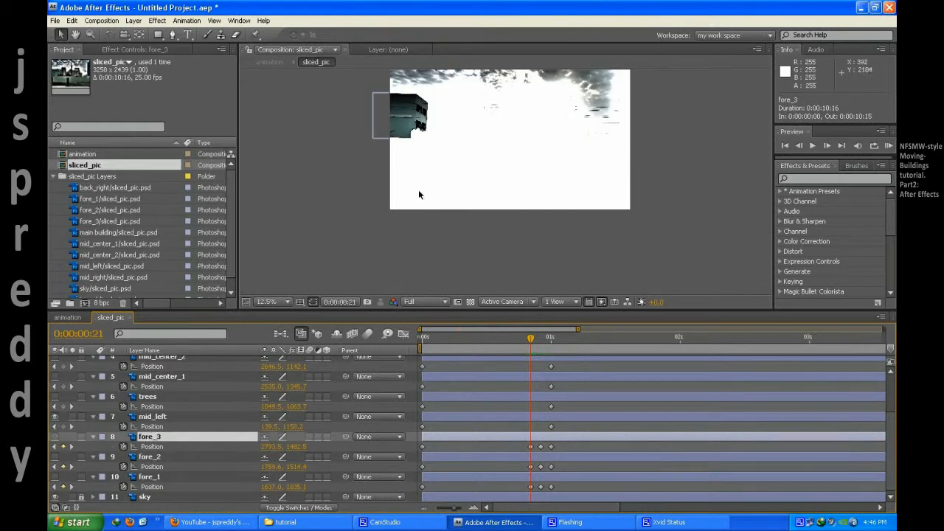
{"action": "left_click_drag", "start_coordinate": [413, 126], "coordinate": [435, 125]}
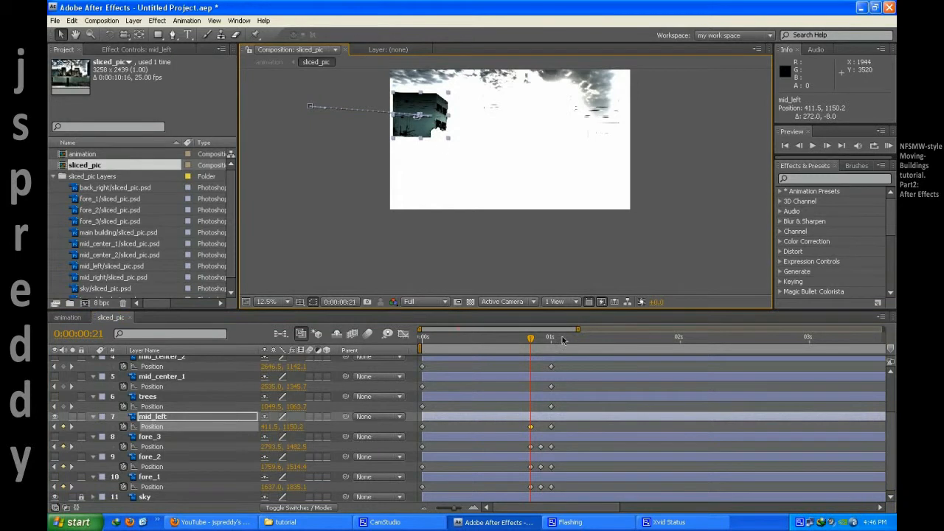
{"action": "mouse_move", "coordinate": [531, 342]}
{"action": "left_mouse_down"}
{"action": "mouse_move", "coordinate": [555, 341]}
{"action": "mouse_move", "coordinate": [530, 342]}
{"action": "left_mouse_up"}
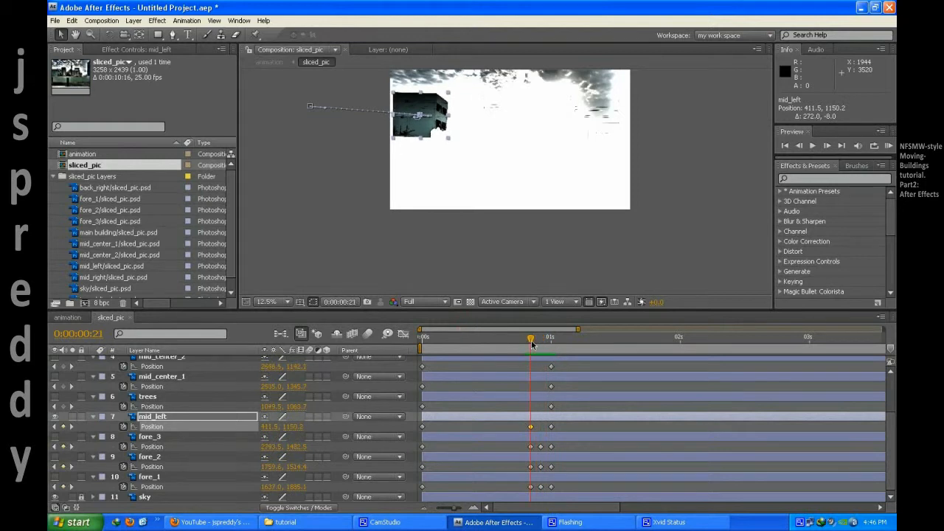
Step: Show the trees layer and move it down past its final place to about 1241.5, 1503.7 at 0:00:00:21
{"action": "left_click", "coordinate": [155, 397]}
{"action": "left_click", "coordinate": [54, 396]}
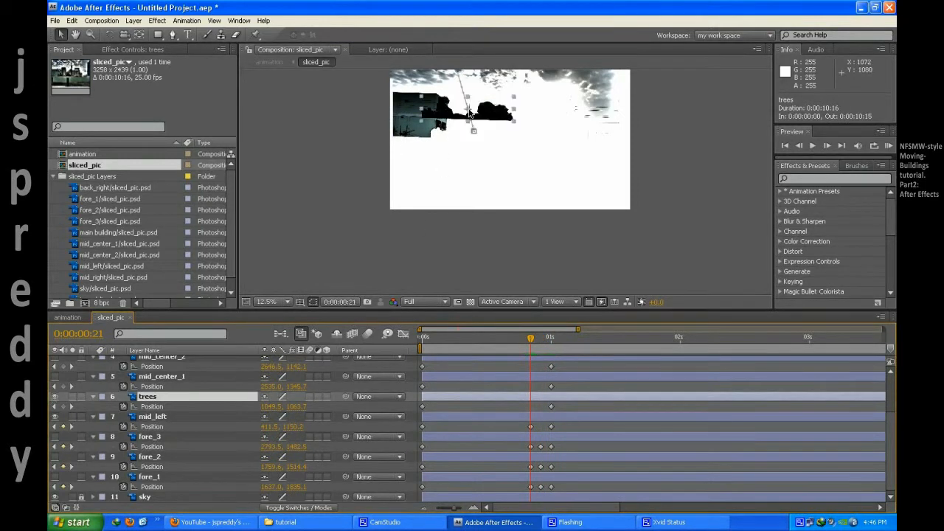
{"action": "left_click_drag", "start_coordinate": [484, 107], "coordinate": [500, 146]}
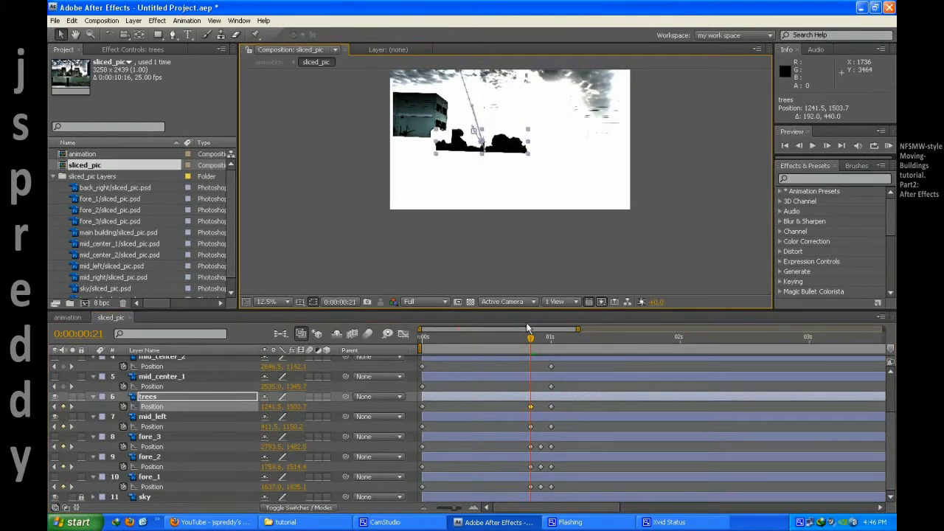
Step: Hide trees, show mid_center_1 and move it down-left past its final place to about 2255, 1665.7 at 0:00:00:21
{"action": "scroll", "coordinate": [548, 386], "scroll_direction": "up", "scroll_amount": 1}
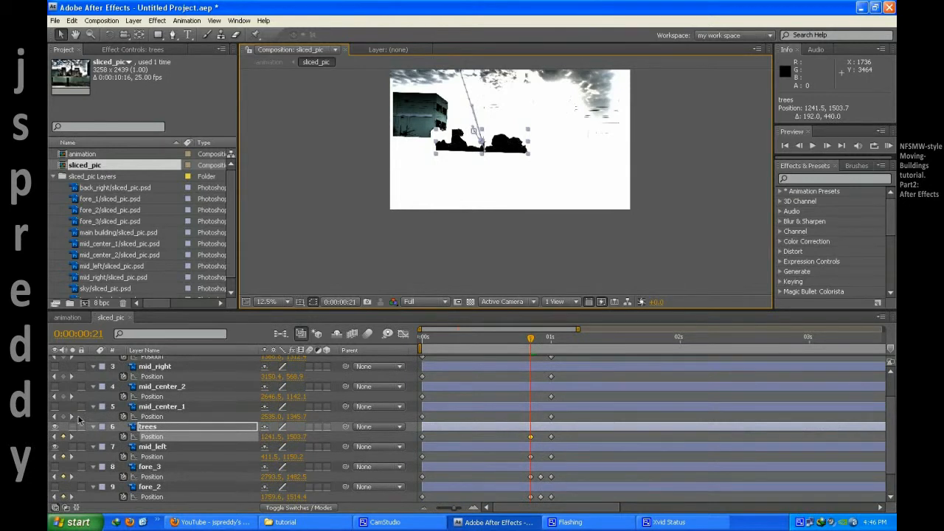
{"action": "left_click", "coordinate": [55, 426]}
{"action": "left_click", "coordinate": [147, 406]}
{"action": "left_click", "coordinate": [55, 406]}
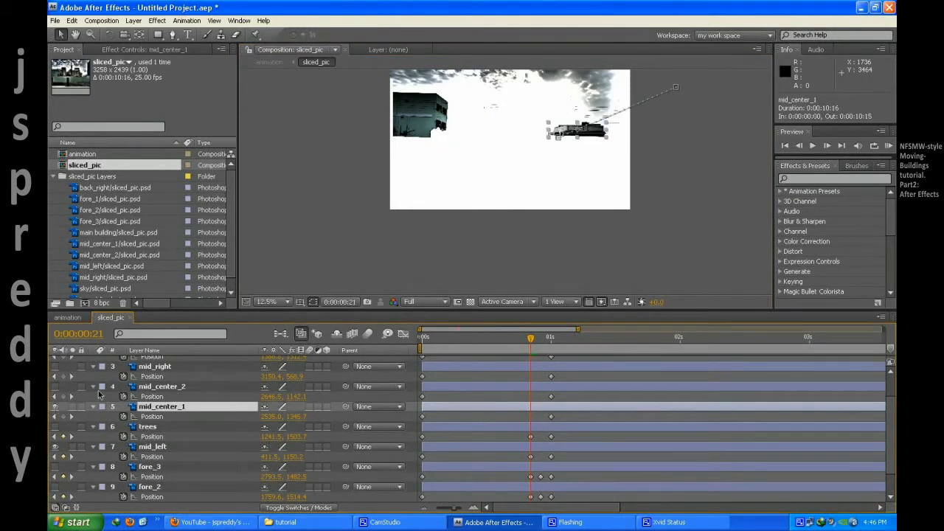
{"action": "left_click_drag", "start_coordinate": [597, 129], "coordinate": [579, 154]}
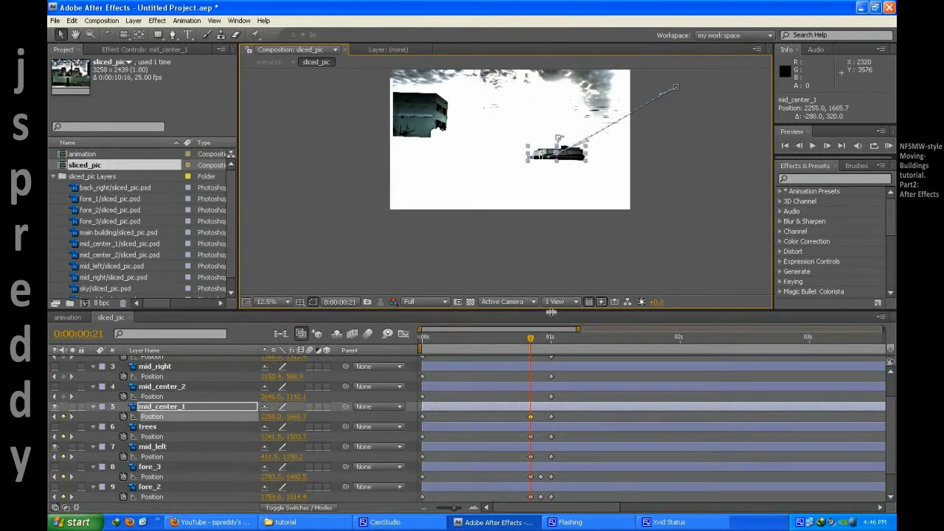
Step: Hide mid_center_1, show mid_center_2 and move it down-left to an overshoot position of about 2278.5, 1462.1 at 0:00:00:21
{"action": "left_click", "coordinate": [161, 388]}
{"action": "left_click", "coordinate": [54, 407]}
{"action": "left_click", "coordinate": [54, 386]}
{"action": "left_click_drag", "start_coordinate": [596, 112], "coordinate": [570, 134]}
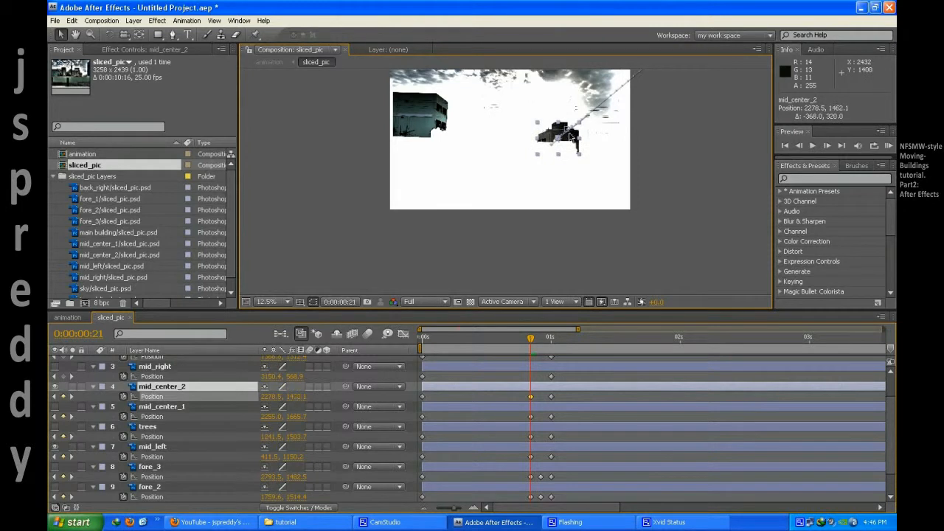
Step: Hide mid_center_2, show mid_right and move it straight down to about 3150.4, 1048.9 at 0:00:00:21
{"action": "left_click", "coordinate": [156, 367]}
{"action": "left_click", "coordinate": [54, 386]}
{"action": "left_click", "coordinate": [54, 366]}
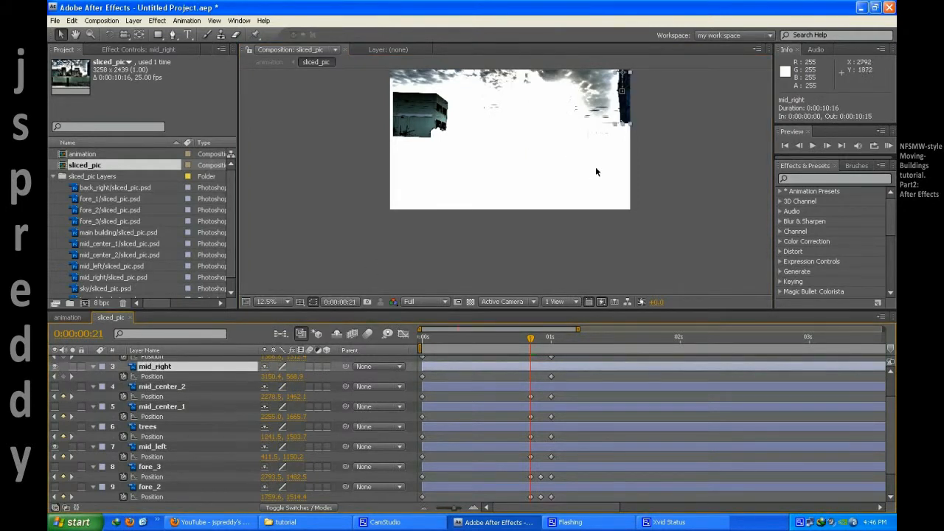
{"action": "left_click_drag", "start_coordinate": [624, 105], "coordinate": [624, 150]}
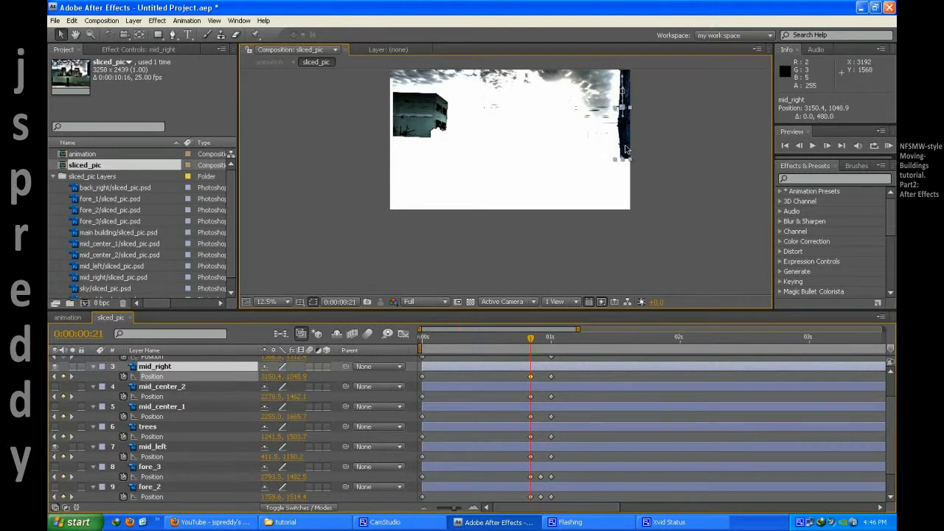
Step: Hide mid_right, show main building and move it up past its final place to about 1382.8, 928.4 at 0:00:00:21
{"action": "scroll", "coordinate": [191, 401], "scroll_direction": "up", "scroll_amount": 2}
{"action": "left_click", "coordinate": [54, 396]}
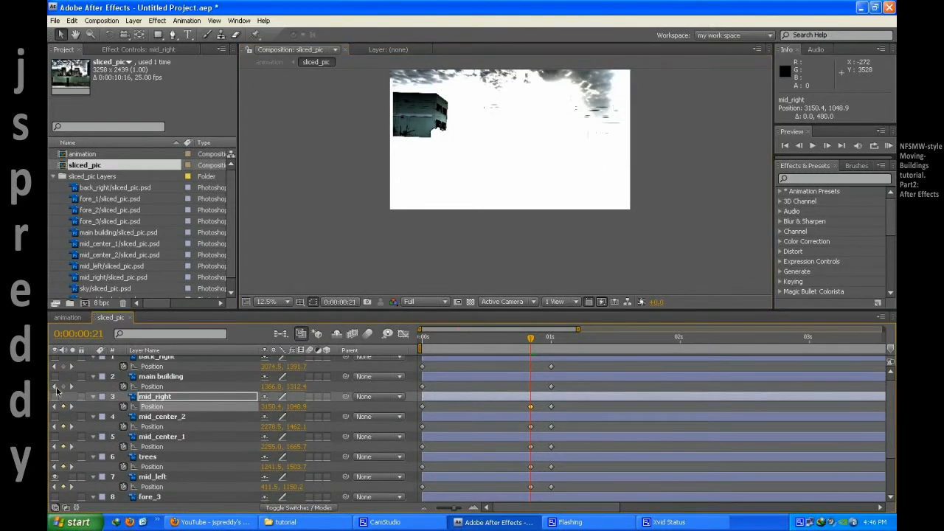
{"action": "left_click", "coordinate": [55, 376]}
{"action": "left_click_drag", "start_coordinate": [516, 141], "coordinate": [515, 115]}
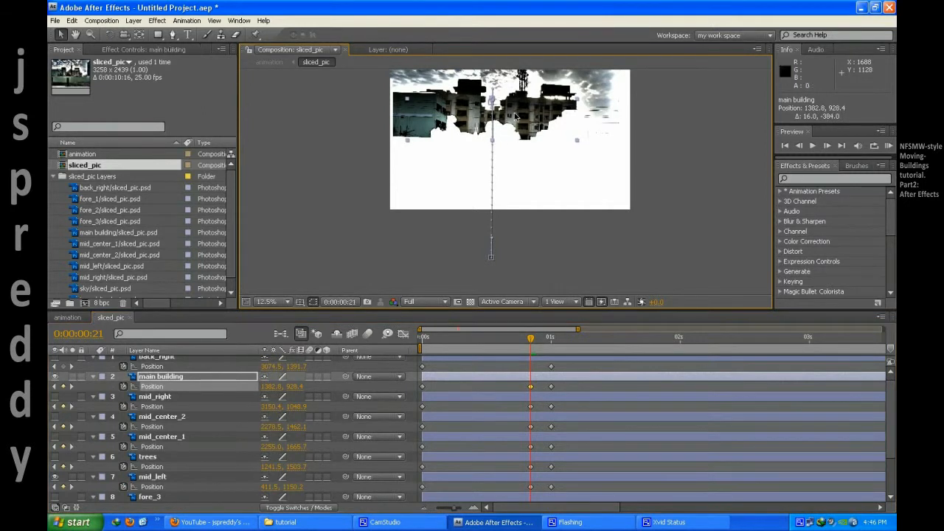
Step: Show back_right and move it down-left past its final place to about 2834.5, 1495.7 at 0:00:00:21
{"action": "scroll", "coordinate": [168, 379], "scroll_direction": "up", "scroll_amount": 1}
{"action": "left_click", "coordinate": [219, 361]}
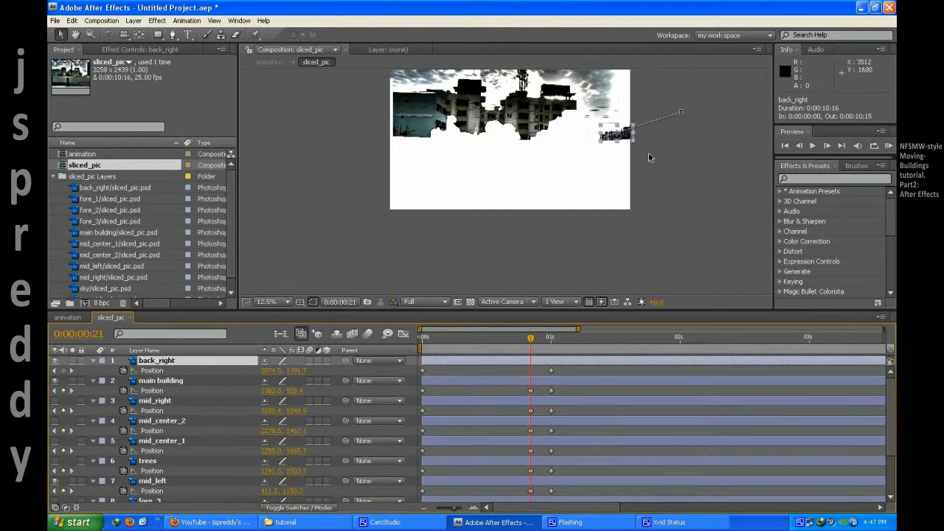
{"action": "left_click_drag", "start_coordinate": [631, 140], "coordinate": [619, 182]}
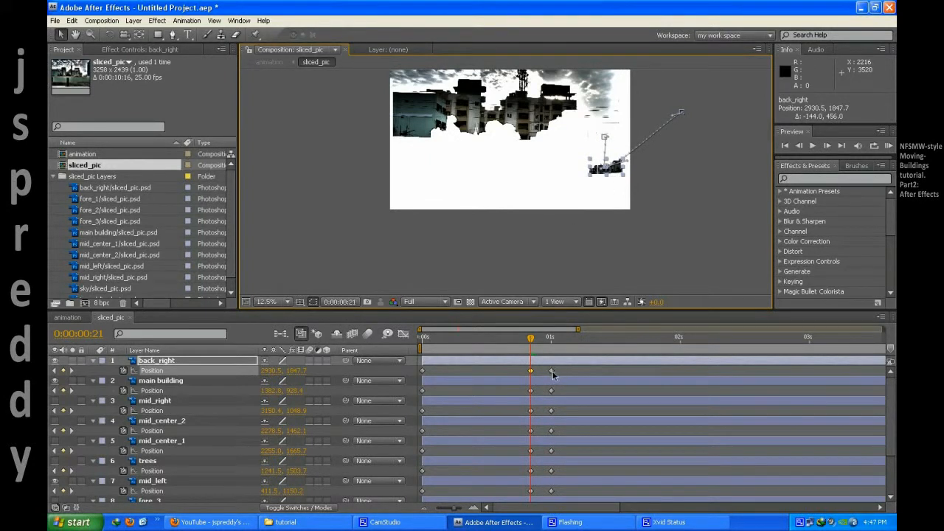
{"action": "left_click_drag", "start_coordinate": [621, 177], "coordinate": [612, 150]}
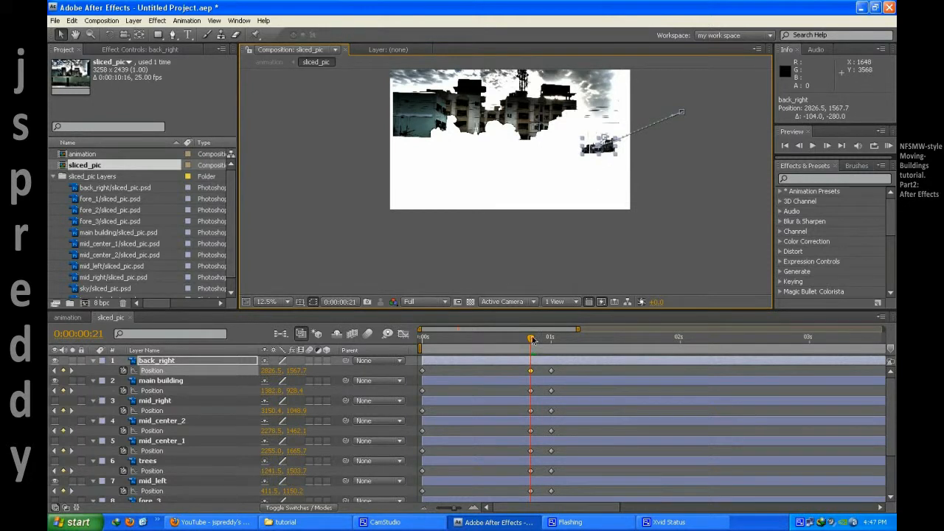
{"action": "mouse_move", "coordinate": [533, 341]}
{"action": "left_mouse_down"}
{"action": "mouse_move", "coordinate": [559, 341]}
{"action": "mouse_move", "coordinate": [442, 344]}
{"action": "mouse_move", "coordinate": [551, 344]}
{"action": "mouse_move", "coordinate": [530, 343]}
{"action": "left_mouse_up"}
{"action": "left_click_drag", "start_coordinate": [612, 154], "coordinate": [612, 147]}
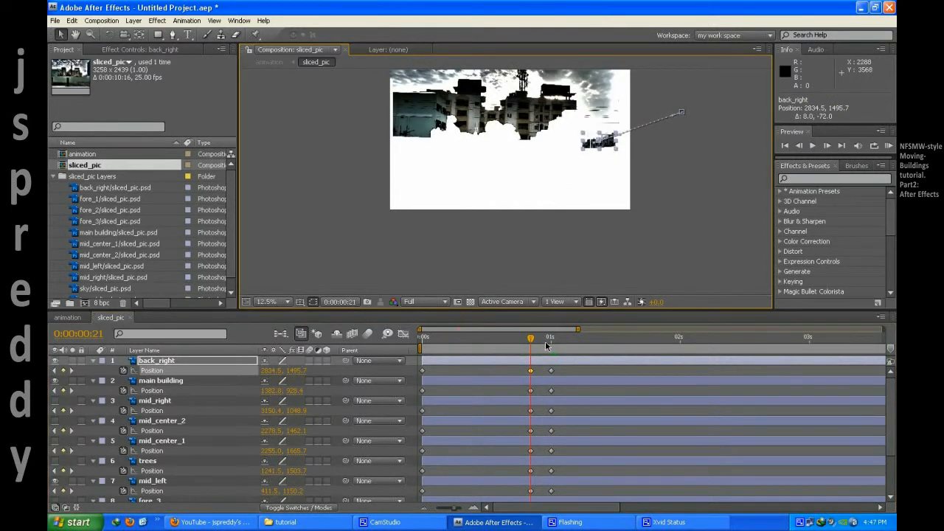
Step: Select all ten layers above the locked sky layer and make every one of them visible
{"action": "scroll", "coordinate": [79, 395], "scroll_direction": "down", "scroll_amount": 3}
{"action": "scroll", "coordinate": [79, 396], "scroll_direction": "up", "scroll_amount": 3}
{"action": "scroll", "coordinate": [156, 424], "scroll_direction": "down", "scroll_amount": 3}
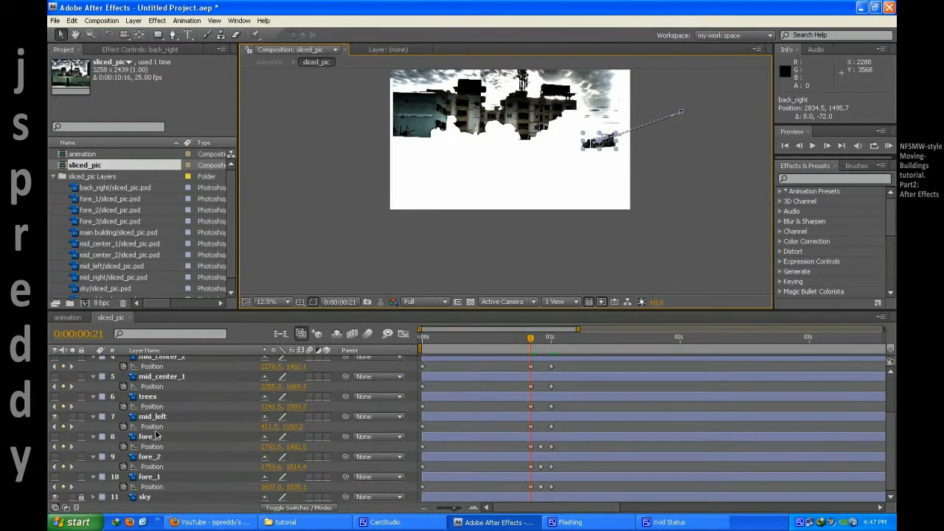
{"action": "left_click", "coordinate": [146, 496], "text": "shift"}
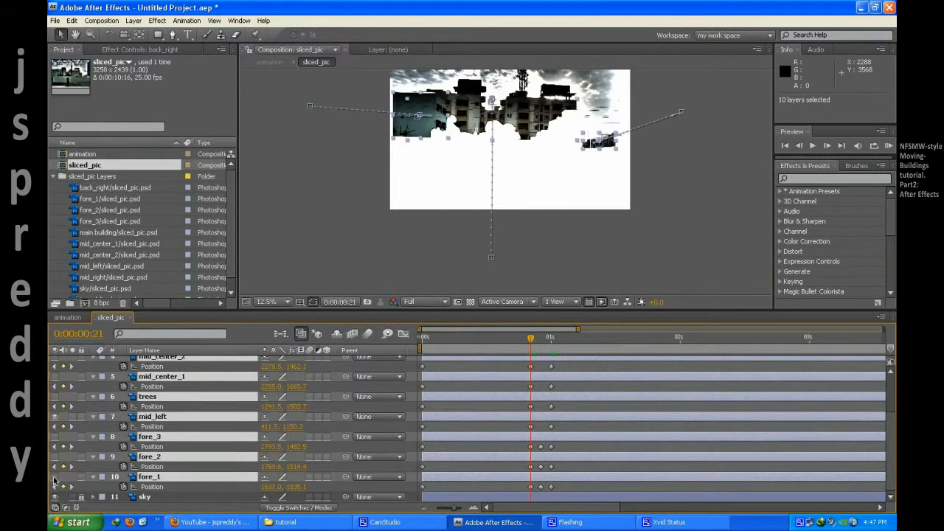
{"action": "left_click", "coordinate": [55, 478]}
{"action": "scroll", "coordinate": [106, 448], "scroll_direction": "up", "scroll_amount": 3}
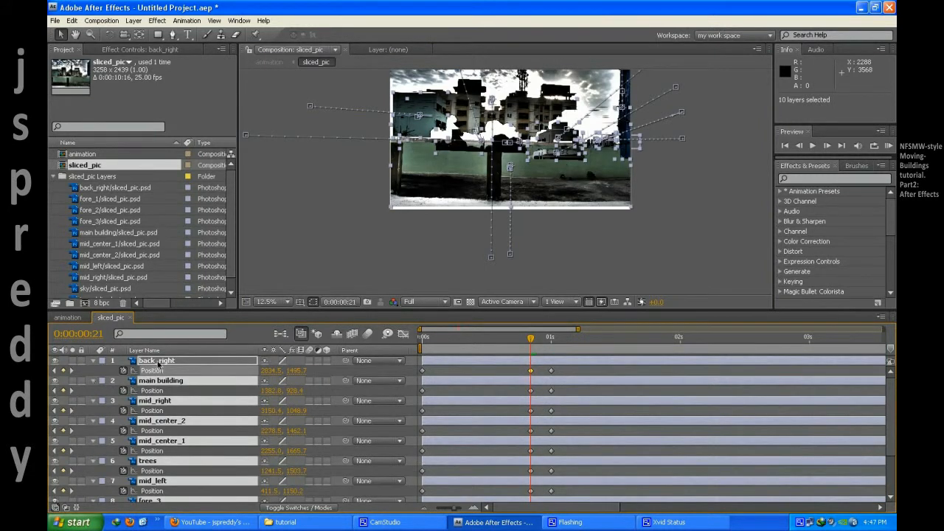
Step: Return to 0:00:00:00, deselect all layers and play through the combined fly-in animation from the start
{"action": "left_click_drag", "start_coordinate": [530, 341], "coordinate": [415, 343]}
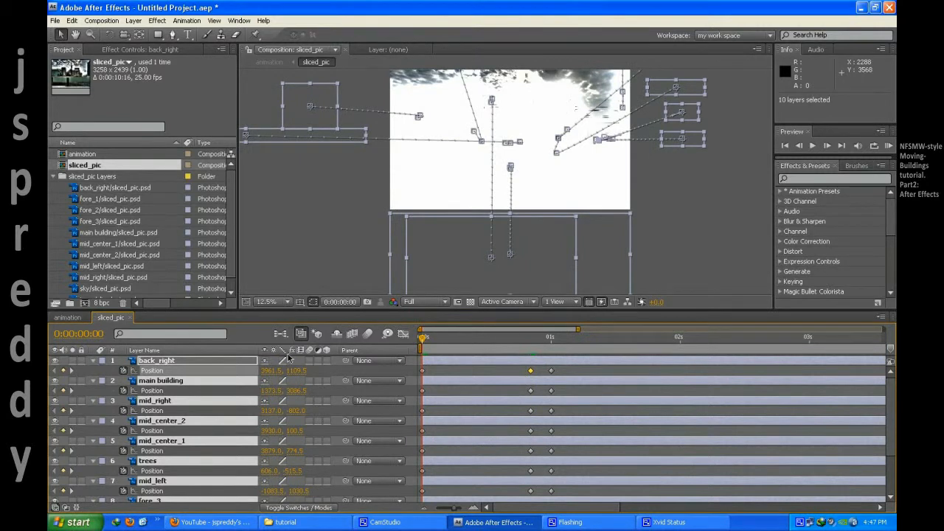
{"action": "key", "text": "ctrl+shift+a"}
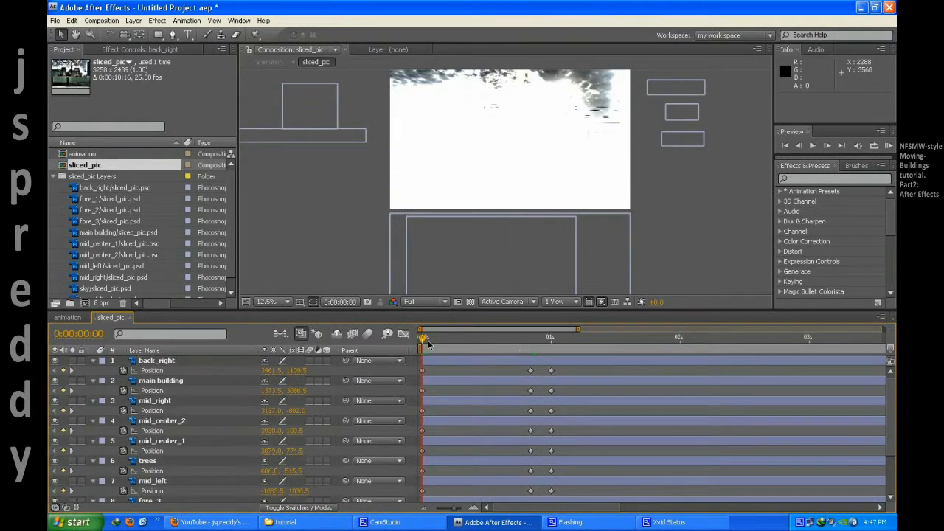
{"action": "mouse_move", "coordinate": [425, 341]}
{"action": "left_mouse_down"}
{"action": "mouse_move", "coordinate": [554, 341]}
{"action": "mouse_move", "coordinate": [422, 347]}
{"action": "left_mouse_up"}
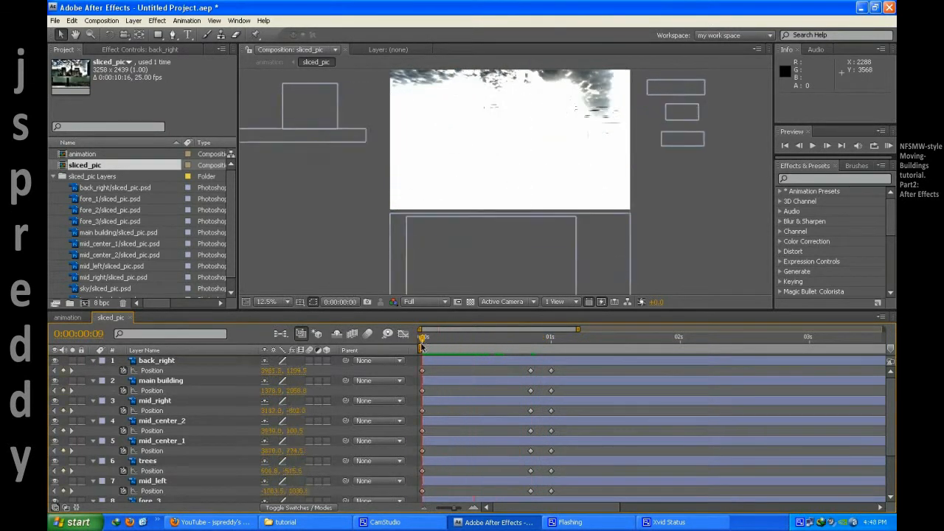
Step: Move fore_1 to the top of the layer stack and place fore_2 directly beneath it
{"action": "scroll", "coordinate": [202, 397], "scroll_direction": "down", "scroll_amount": 3}
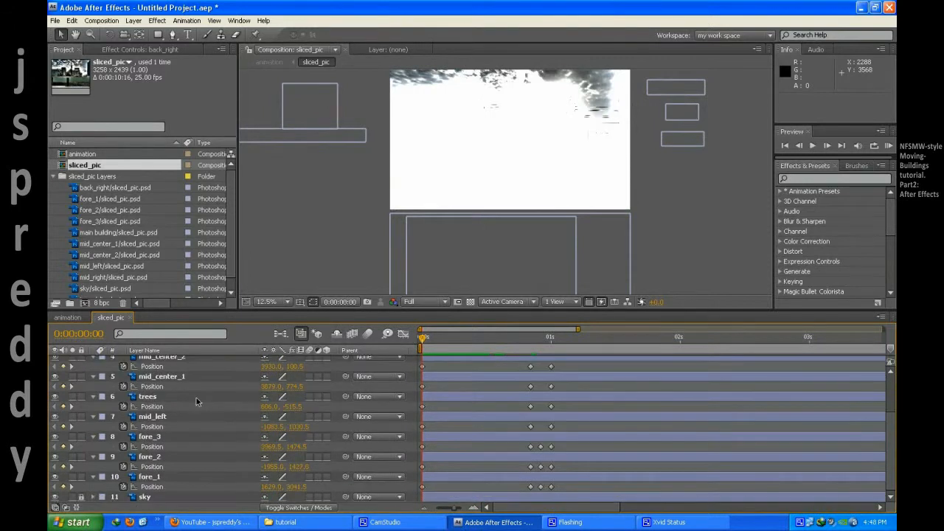
{"action": "left_click", "coordinate": [152, 477]}
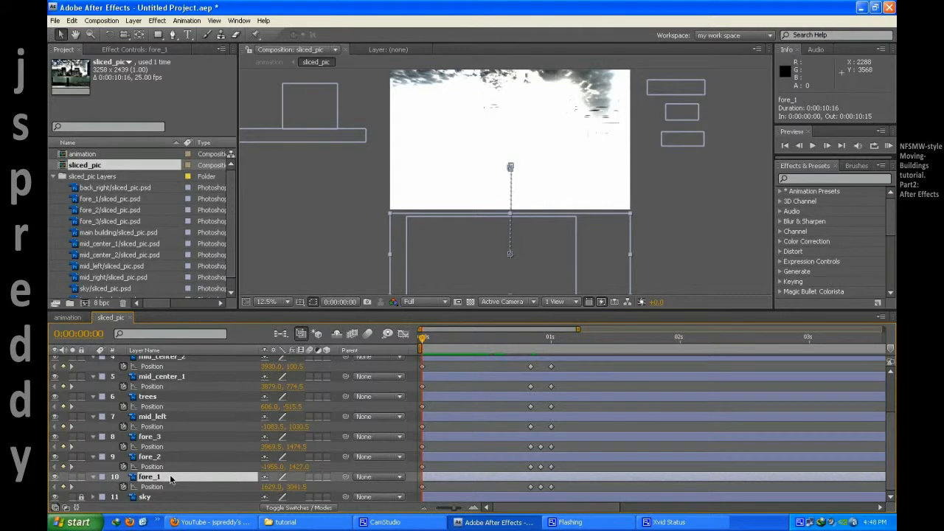
{"action": "scroll", "coordinate": [171, 480], "scroll_direction": "up", "scroll_amount": 3}
{"action": "scroll", "coordinate": [172, 480], "scroll_direction": "down", "scroll_amount": 3}
{"action": "left_click_drag", "start_coordinate": [168, 479], "coordinate": [177, 358]}
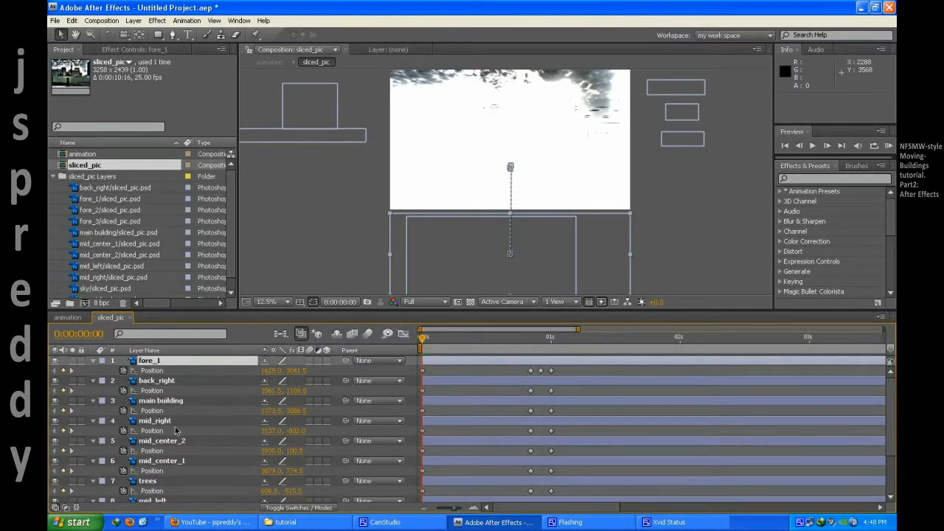
{"action": "scroll", "coordinate": [175, 430], "scroll_direction": "down", "scroll_amount": 3}
{"action": "left_click_drag", "start_coordinate": [163, 477], "coordinate": [172, 363]}
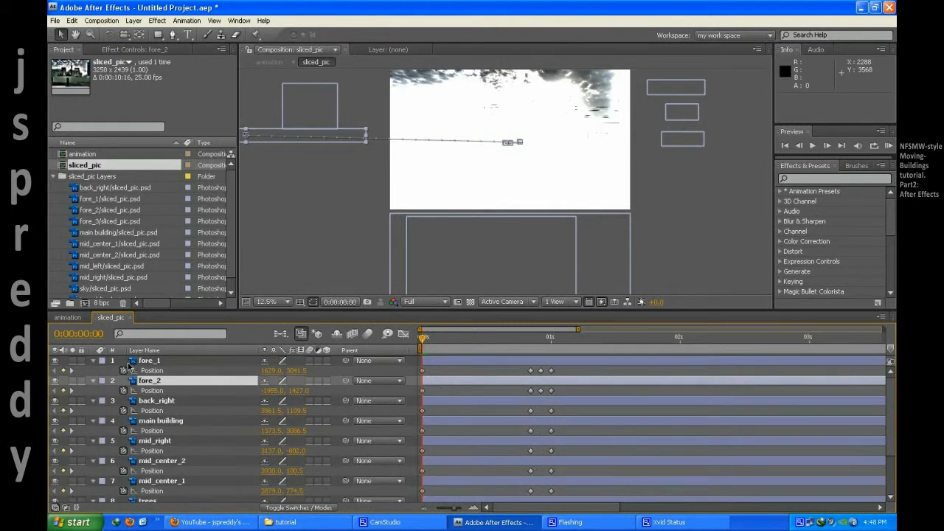
Step: Collapse the Position properties of all ten layers from fore_1 to fore_3 together, leaving the layers deselected
{"action": "left_click", "coordinate": [158, 362]}
{"action": "scroll", "coordinate": [157, 386], "scroll_direction": "down", "scroll_amount": 3}
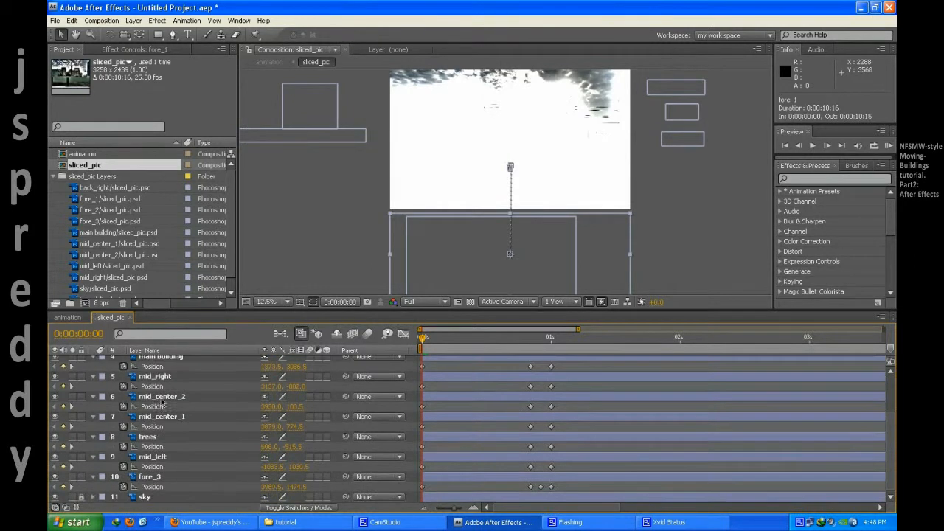
{"action": "left_click", "coordinate": [150, 477], "text": "shift"}
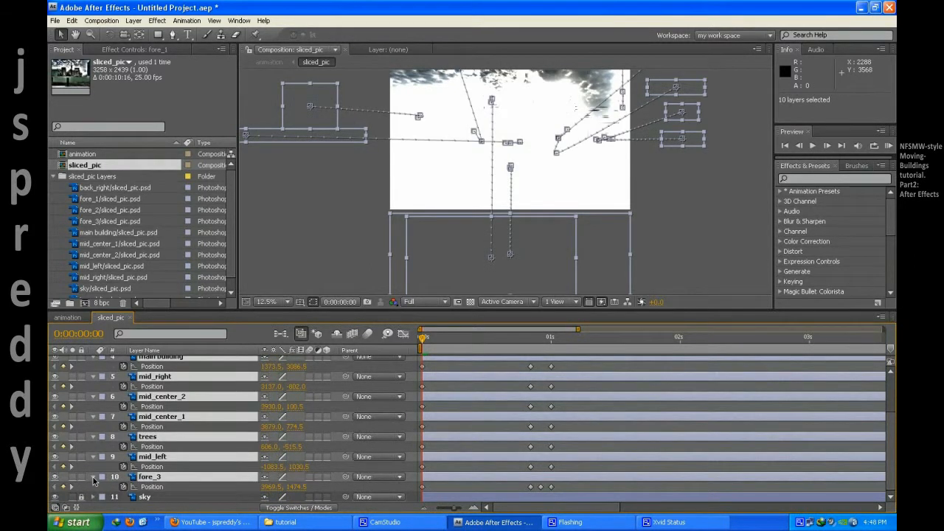
{"action": "left_click", "coordinate": [93, 477]}
{"action": "left_click", "coordinate": [152, 481]}
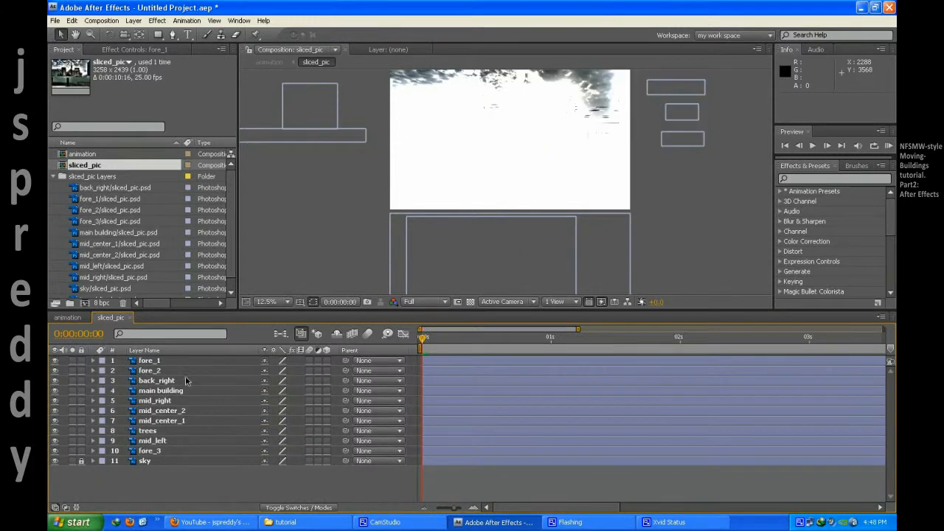
Step: Reorder the layers below fore_2 as fore_3, mid_left, trees, mid_center_1, mid_center_2, mid_right, main building and back_right
{"action": "left_click", "coordinate": [160, 451]}
{"action": "left_click_drag", "start_coordinate": [159, 451], "coordinate": [164, 393]}
{"action": "left_click_drag", "start_coordinate": [161, 454], "coordinate": [164, 402]}
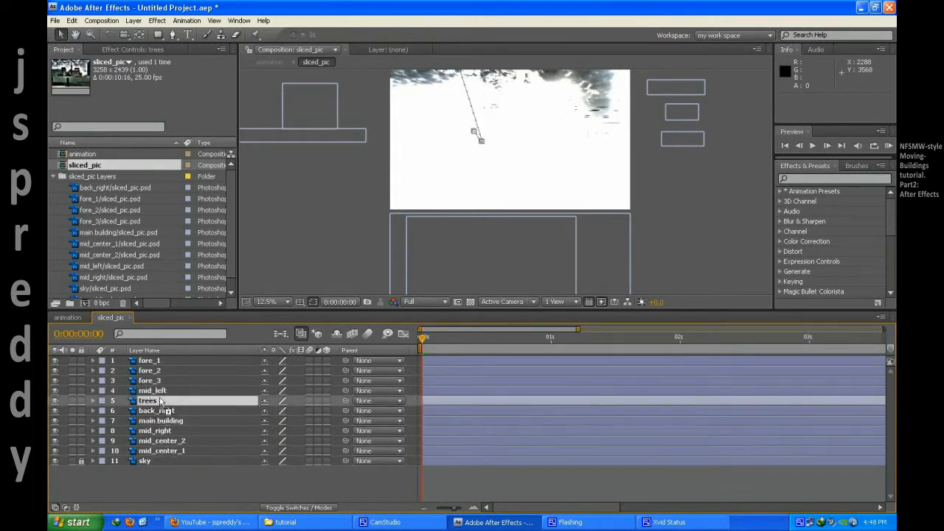
{"action": "left_click_drag", "start_coordinate": [158, 452], "coordinate": [159, 406]}
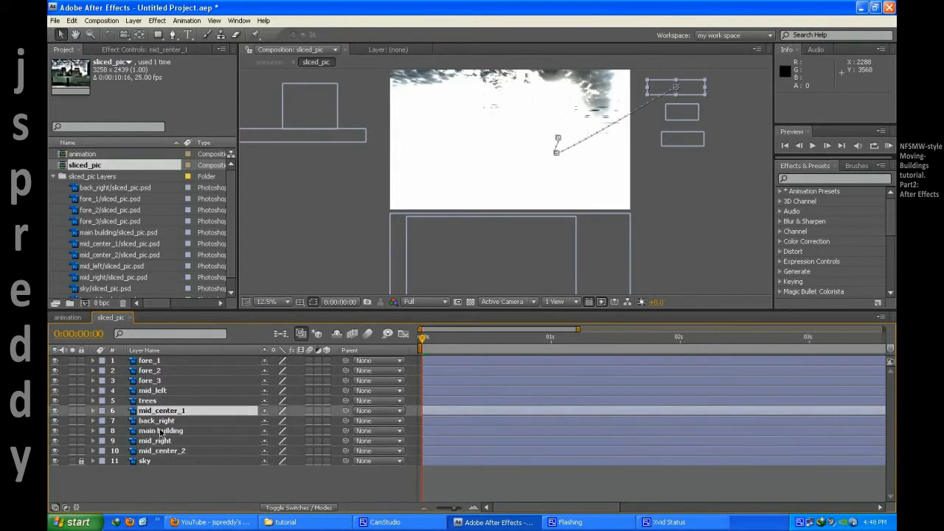
{"action": "mouse_move", "coordinate": [162, 451]}
{"action": "left_mouse_down"}
{"action": "mouse_move", "coordinate": [161, 419]}
{"action": "mouse_move", "coordinate": [161, 451]}
{"action": "mouse_move", "coordinate": [163, 443]}
{"action": "left_mouse_up"}
{"action": "left_click", "coordinate": [156, 496]}
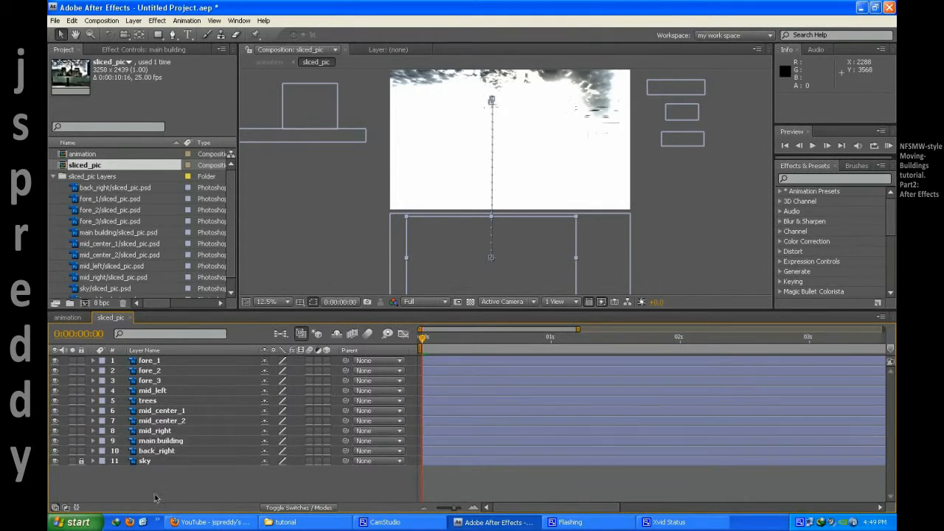
Step: Play through the restacked animation from the start, and reveal the Position properties of all ten unlocked layers
{"action": "mouse_move", "coordinate": [425, 341]}
{"action": "left_mouse_down"}
{"action": "mouse_move", "coordinate": [575, 340]}
{"action": "mouse_move", "coordinate": [427, 343]}
{"action": "mouse_move", "coordinate": [561, 347]}
{"action": "mouse_move", "coordinate": [426, 348]}
{"action": "mouse_move", "coordinate": [551, 347]}
{"action": "mouse_move", "coordinate": [415, 357]}
{"action": "left_mouse_up"}
{"action": "left_click", "coordinate": [183, 359]}
{"action": "left_click", "coordinate": [159, 451]}
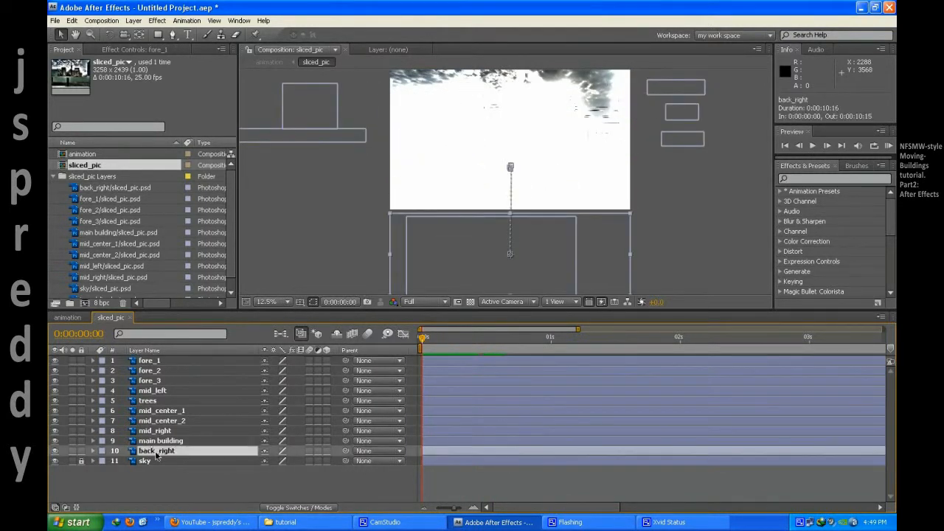
{"action": "key", "text": "ctrl+a"}
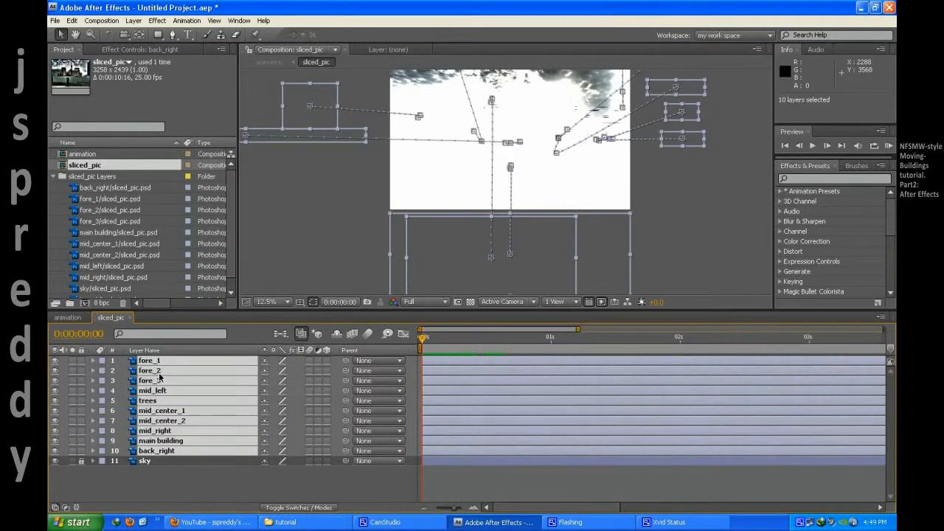
{"action": "key", "text": "p"}
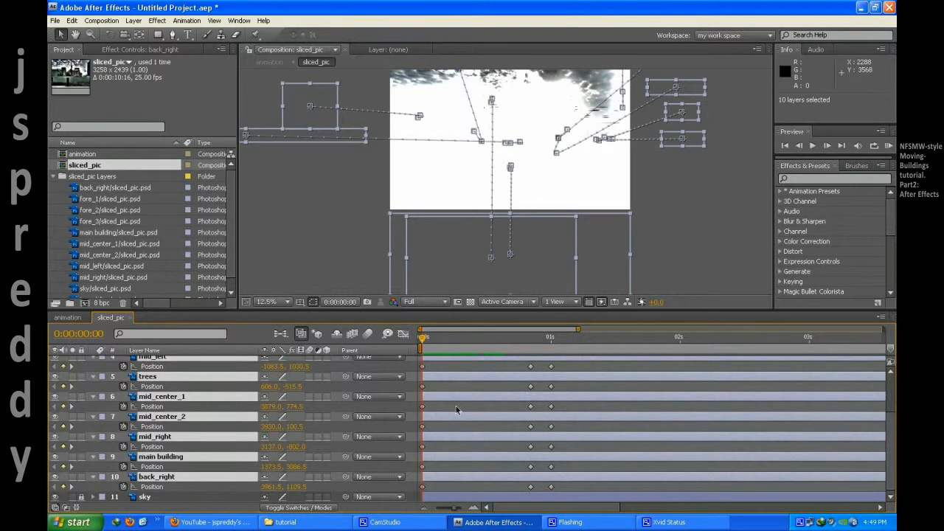
{"action": "scroll", "coordinate": [456, 407], "scroll_direction": "up", "scroll_amount": 5}
{"action": "left_click", "coordinate": [438, 367]}
{"action": "left_click_drag", "start_coordinate": [421, 370], "coordinate": [447, 371]}
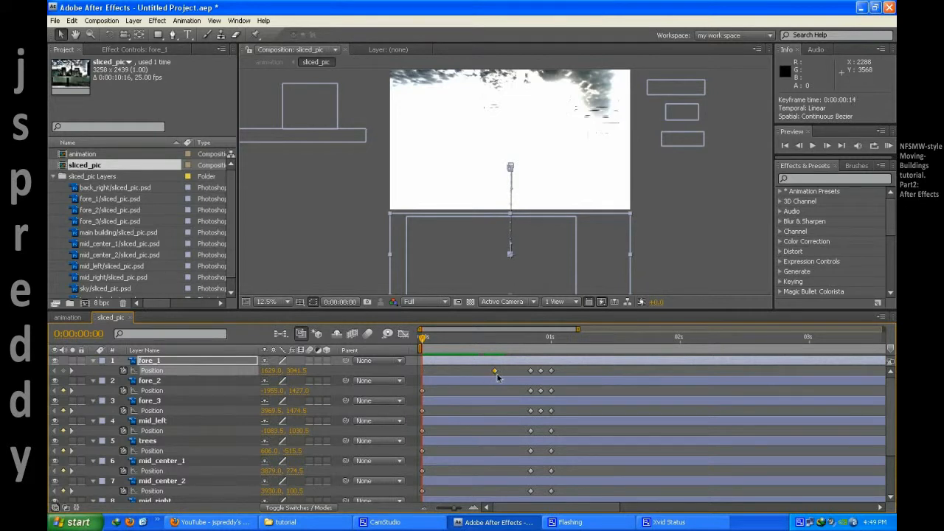
{"action": "left_click_drag", "start_coordinate": [442, 372], "coordinate": [425, 370]}
Step: Shift the last three Position keyframes of fore_1 and of fore_2 earlier so each group ends at 0:00:00:08
{"action": "left_click_drag", "start_coordinate": [559, 367], "coordinate": [521, 378]}
{"action": "left_click", "coordinate": [567, 372]}
{"action": "left_click", "coordinate": [550, 371]}
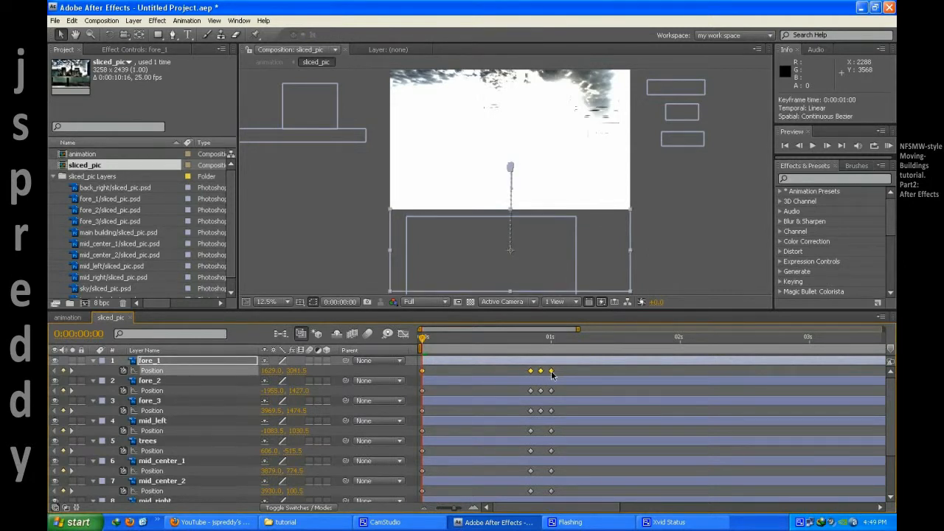
{"action": "left_click_drag", "start_coordinate": [554, 376], "coordinate": [466, 369]}
{"action": "left_click", "coordinate": [464, 381]}
{"action": "left_click_drag", "start_coordinate": [558, 388], "coordinate": [465, 393]}
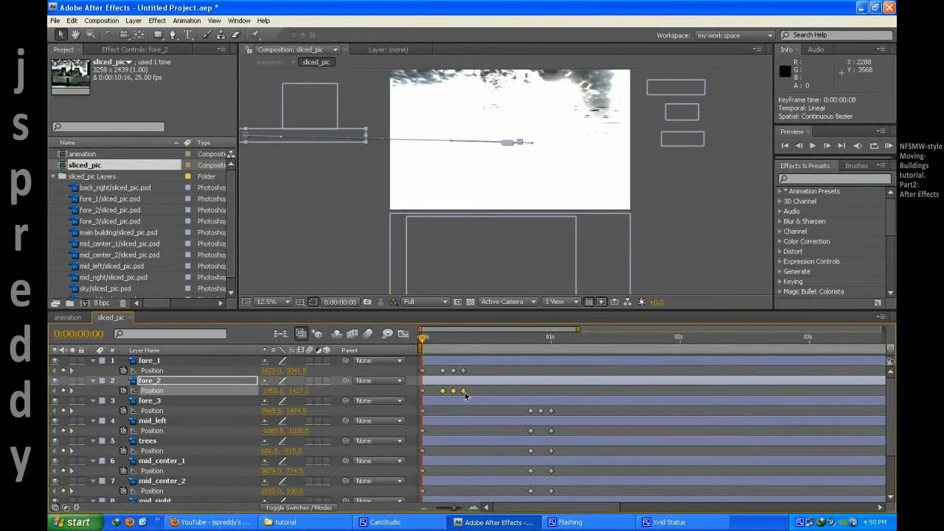
Step: Shift the overshoot and settle keyframes of every layer from fore_3 to back_right earlier, ending at 0:00:00:08, and deselect everything
{"action": "left_click_drag", "start_coordinate": [561, 409], "coordinate": [509, 488]}
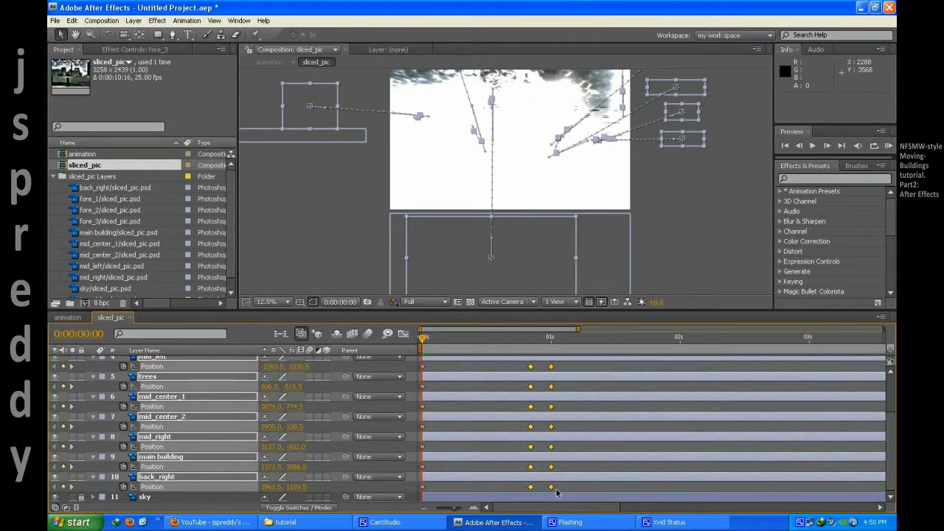
{"action": "scroll", "coordinate": [560, 461], "scroll_direction": "up", "scroll_amount": 3}
{"action": "left_click_drag", "start_coordinate": [550, 411], "coordinate": [460, 413]}
{"action": "left_click", "coordinate": [481, 401]}
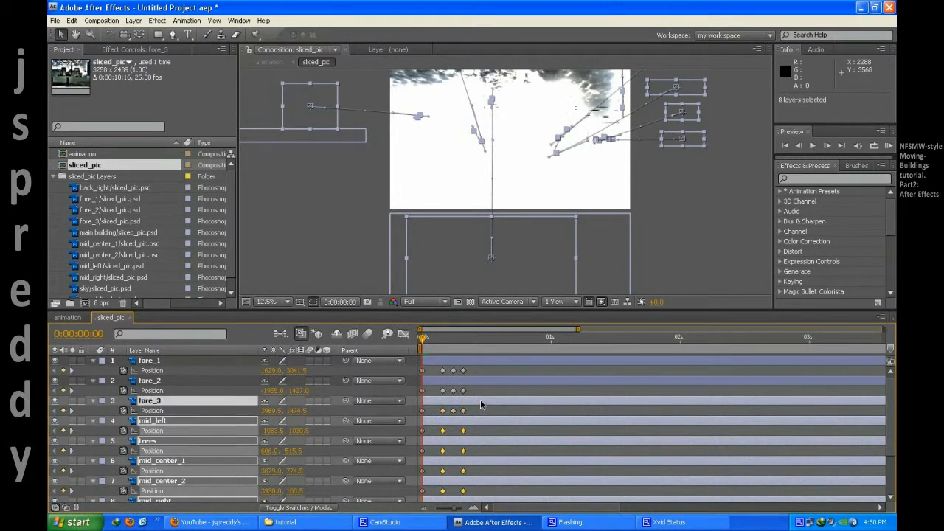
{"action": "left_click", "coordinate": [365, 412]}
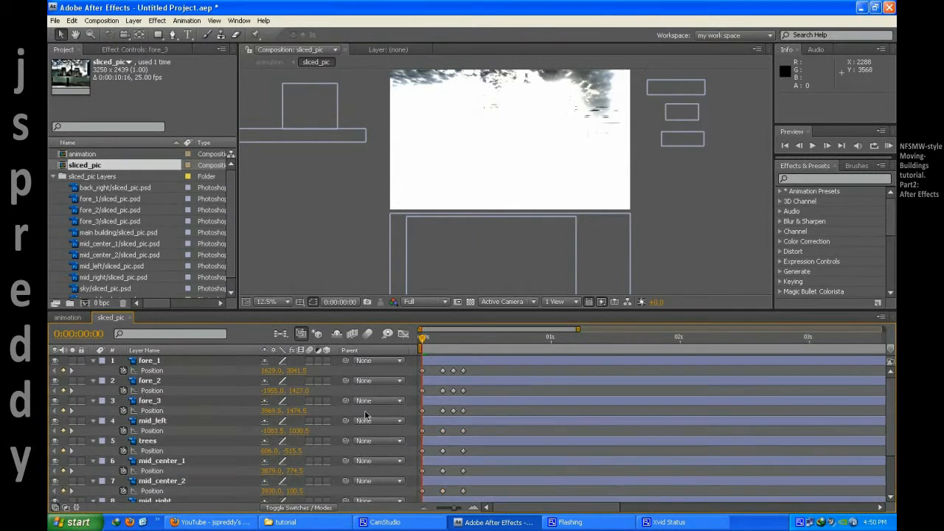
Step: Stagger the layers: start fore_2 at 0:00:00:03, followed by fore_3, mid_left, trees and mid_center_1 at two-frame intervals, ending at 0:00:00:11
{"action": "scroll", "coordinate": [490, 396], "scroll_direction": "down", "scroll_amount": 3}
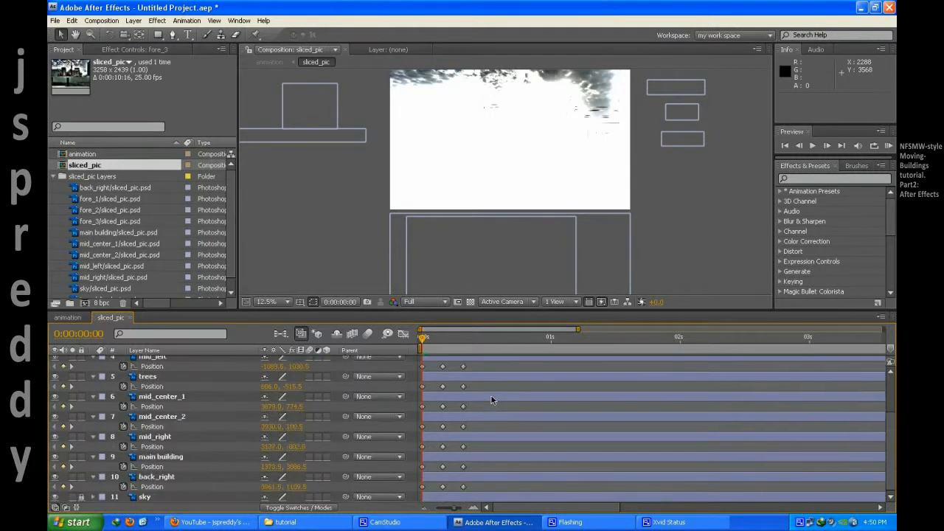
{"action": "scroll", "coordinate": [491, 406], "scroll_direction": "up", "scroll_amount": 3}
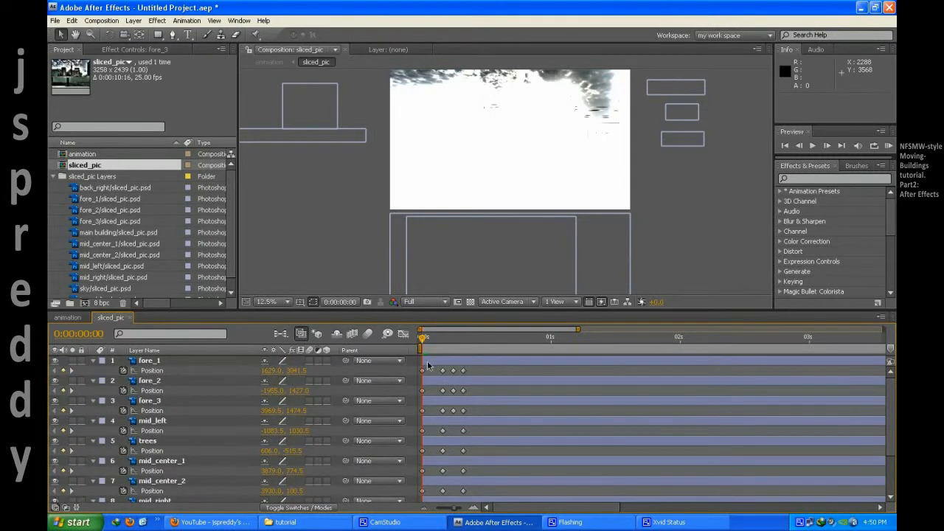
{"action": "scroll", "coordinate": [484, 418], "scroll_direction": "down", "scroll_amount": 3}
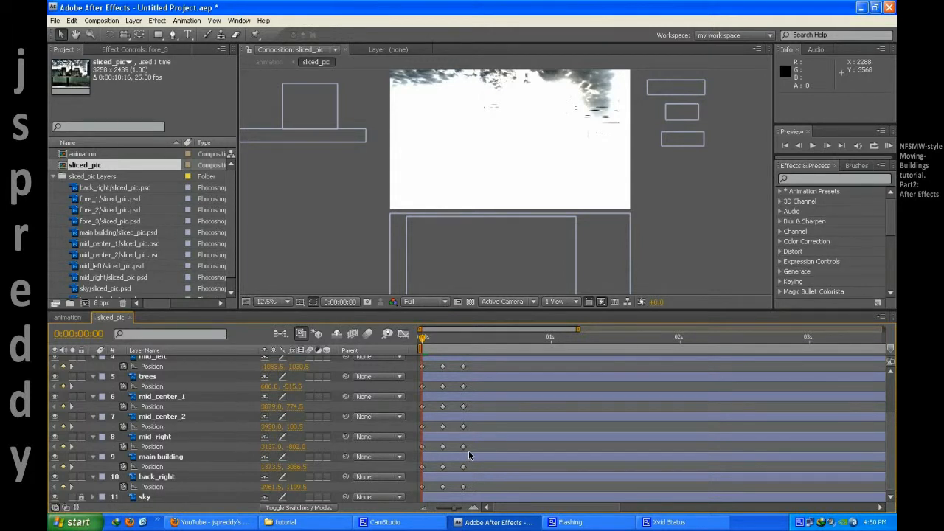
{"action": "scroll", "coordinate": [461, 453], "scroll_direction": "up", "scroll_amount": 3}
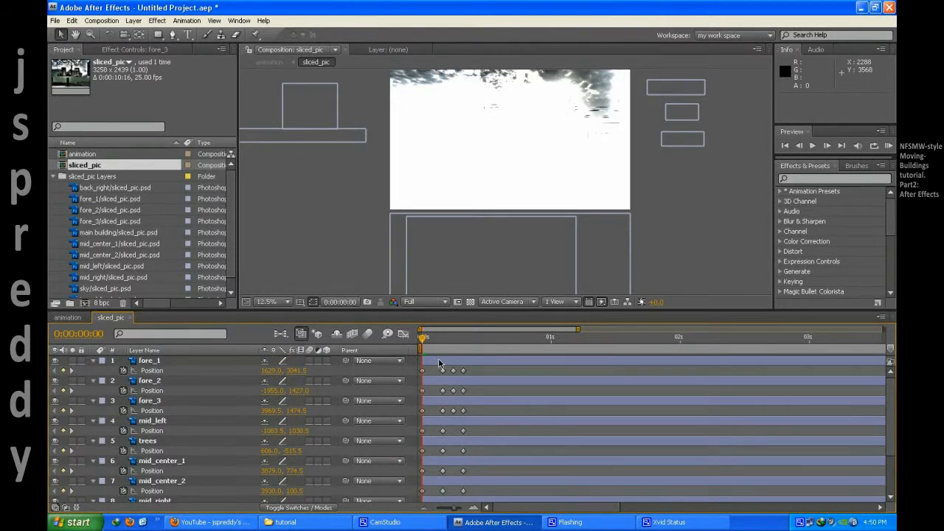
{"action": "left_click", "coordinate": [439, 362]}
{"action": "left_click_drag", "start_coordinate": [443, 384], "coordinate": [457, 384]}
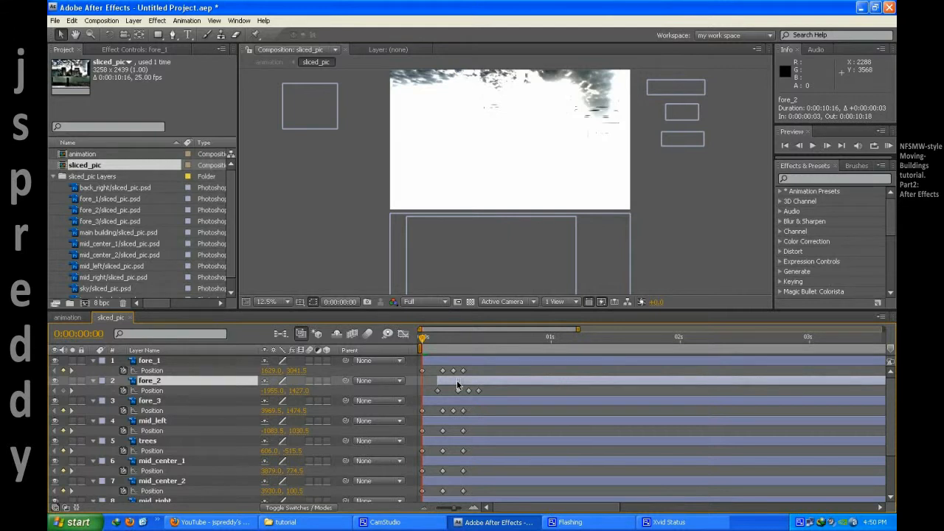
{"action": "left_click_drag", "start_coordinate": [443, 404], "coordinate": [519, 460]}
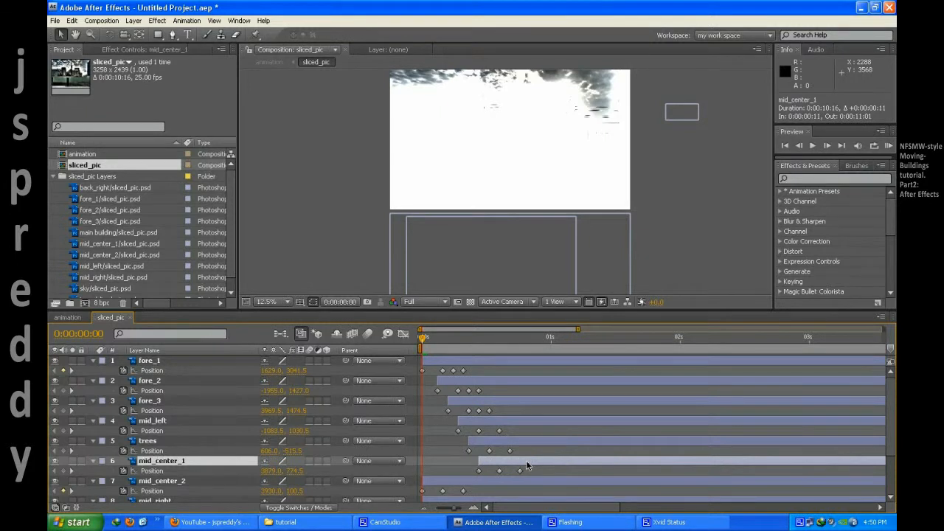
Step: Start mid_center_2 at about 0:00:00:13, mid_right at about 0:00:00:18, back_right at 0:00:00:24 and main building at 0:00:01:04
{"action": "scroll", "coordinate": [519, 460], "scroll_direction": "down", "scroll_amount": 3}
{"action": "left_click_drag", "start_coordinate": [488, 418], "coordinate": [555, 420]}
{"action": "left_click_drag", "start_coordinate": [482, 442], "coordinate": [574, 446]}
{"action": "left_click_drag", "start_coordinate": [484, 459], "coordinate": [632, 461]}
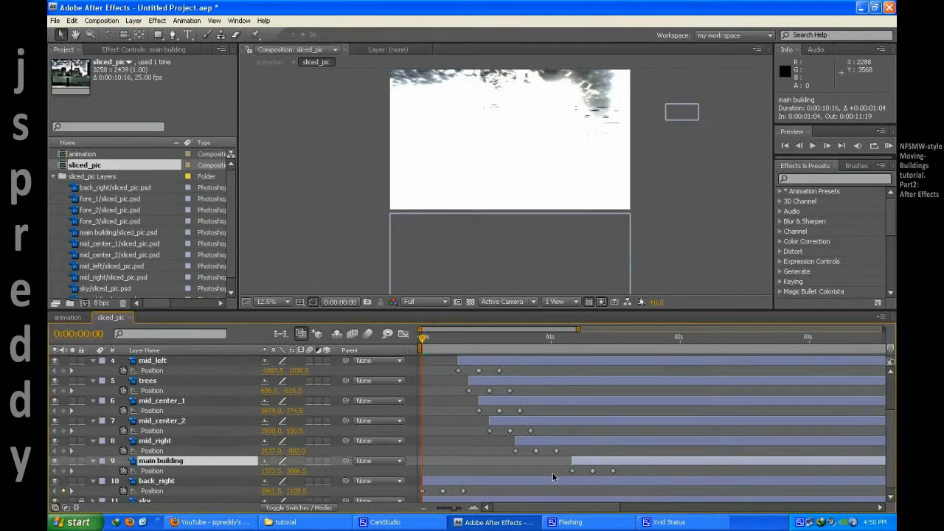
{"action": "scroll", "coordinate": [550, 477], "scroll_direction": "down", "scroll_amount": 1}
{"action": "left_click_drag", "start_coordinate": [538, 476], "coordinate": [659, 478]}
{"action": "scroll", "coordinate": [531, 471], "scroll_direction": "up", "scroll_amount": 3}
{"action": "scroll", "coordinate": [530, 471], "scroll_direction": "down", "scroll_amount": 3}
Step: Try lowering the main building layer by 20 pixels at its 0:00:01:08 overshoot keyframe
{"action": "left_click_drag", "start_coordinate": [425, 339], "coordinate": [597, 340]}
{"action": "left_click", "coordinate": [221, 461]}
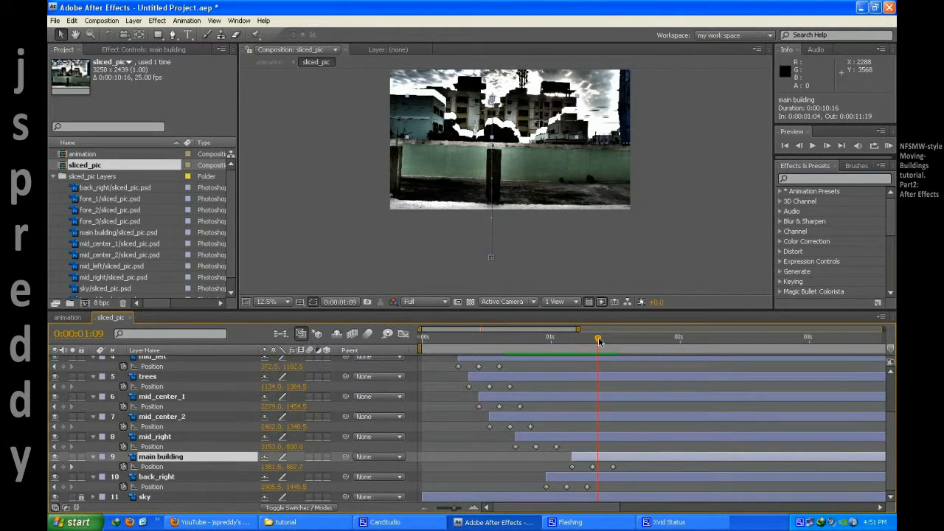
{"action": "left_click_drag", "start_coordinate": [600, 339], "coordinate": [592, 340]}
{"action": "scroll", "coordinate": [531, 213], "scroll_direction": "up", "scroll_amount": 2}
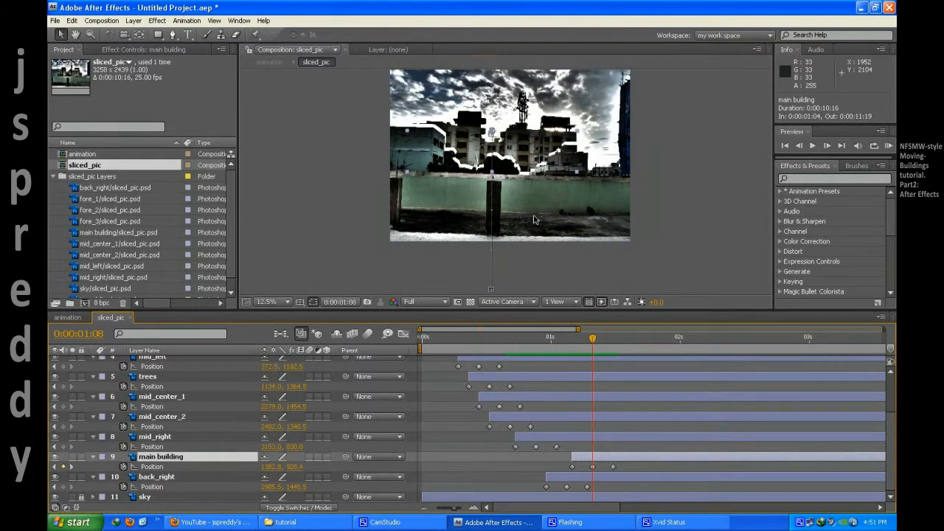
{"action": "left_click_drag", "start_coordinate": [539, 155], "coordinate": [539, 159]}
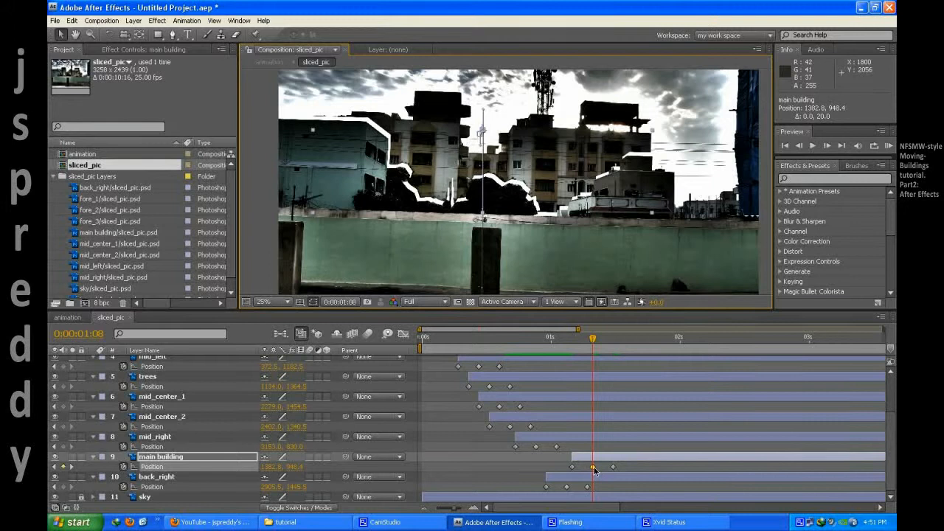
Step: Delete main building's overshoot keyframe at 0:00:01:08 and create a new one at 0:00:01:11 with Position 1366.5, 966.5
{"action": "key", "text": "Delete"}
{"action": "left_click_drag", "start_coordinate": [591, 340], "coordinate": [607, 341]}
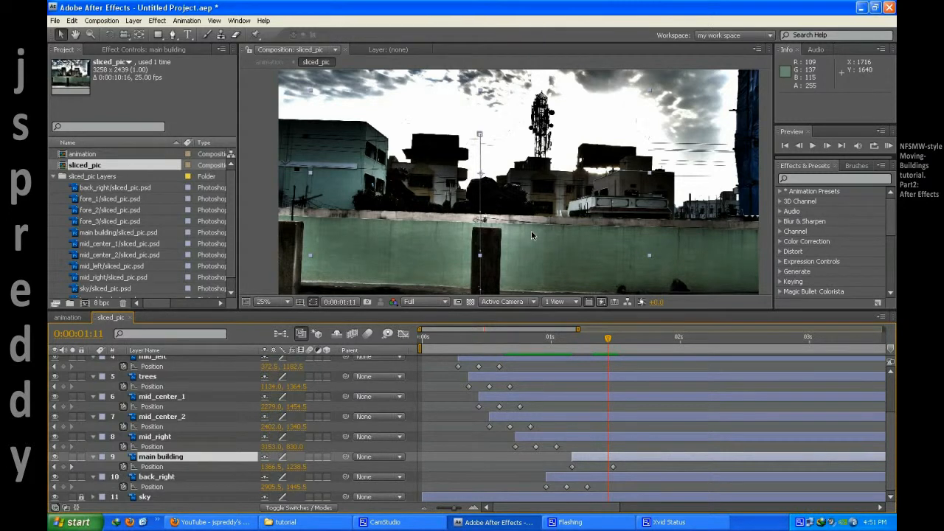
{"action": "left_click_drag", "start_coordinate": [528, 229], "coordinate": [527, 188]}
{"action": "left_click_drag", "start_coordinate": [528, 189], "coordinate": [527, 190]}
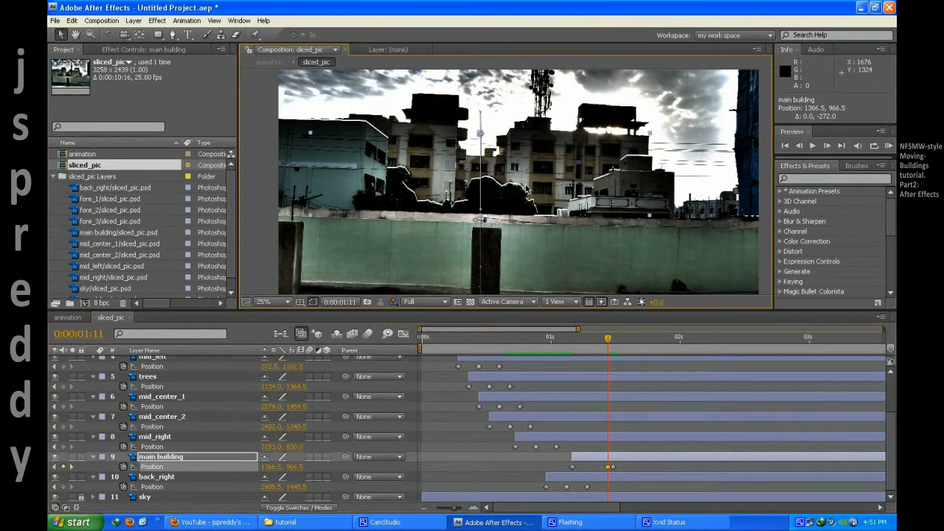
{"action": "left_click", "coordinate": [608, 466]}
{"action": "left_click_drag", "start_coordinate": [608, 340], "coordinate": [618, 372]}
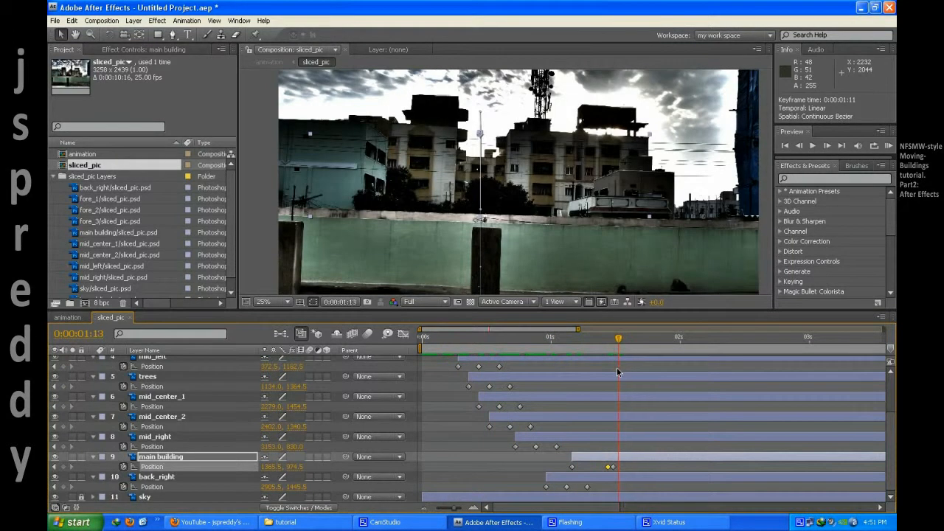
Step: Move back_right's middle Position keyframe to 0:00:01:05
{"action": "left_click", "coordinate": [577, 478]}
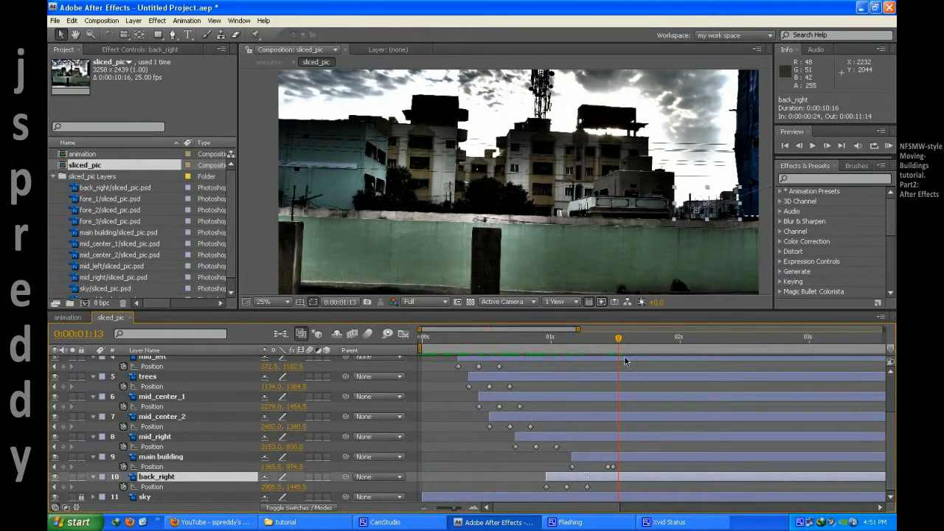
{"action": "left_click_drag", "start_coordinate": [612, 344], "coordinate": [578, 360]}
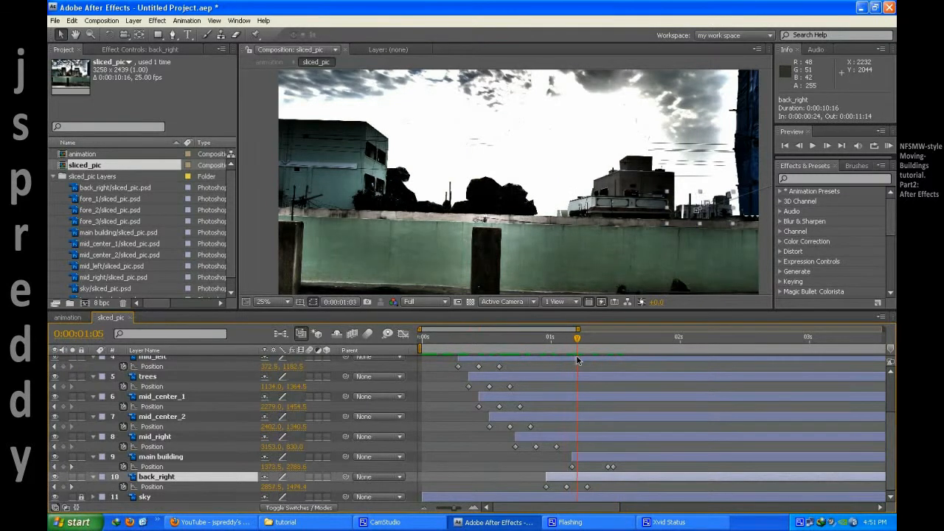
{"action": "left_click_drag", "start_coordinate": [566, 487], "coordinate": [577, 487]}
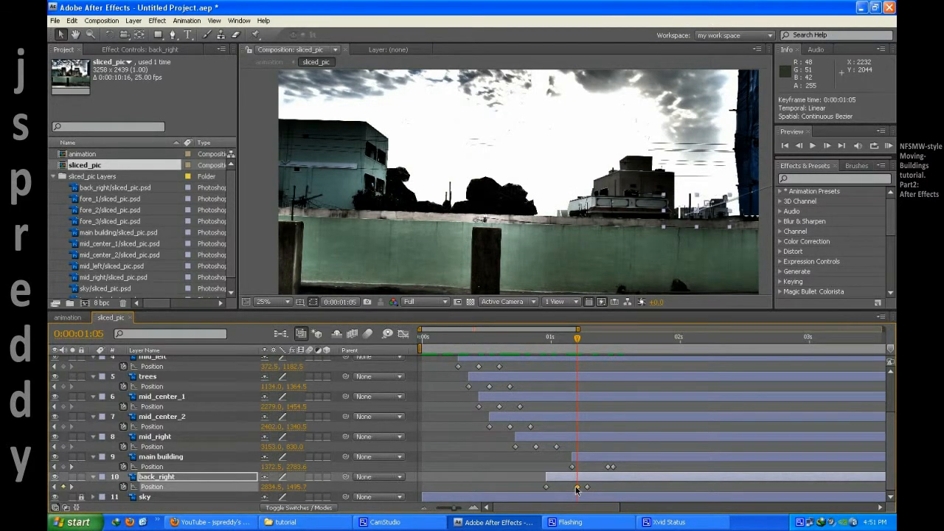
Step: Collapse the Position properties of all ten layers from fore_1 to back_right, and view the whole assembled picture at 0:00:01:13
{"action": "scroll", "coordinate": [599, 439], "scroll_direction": "up", "scroll_amount": 3}
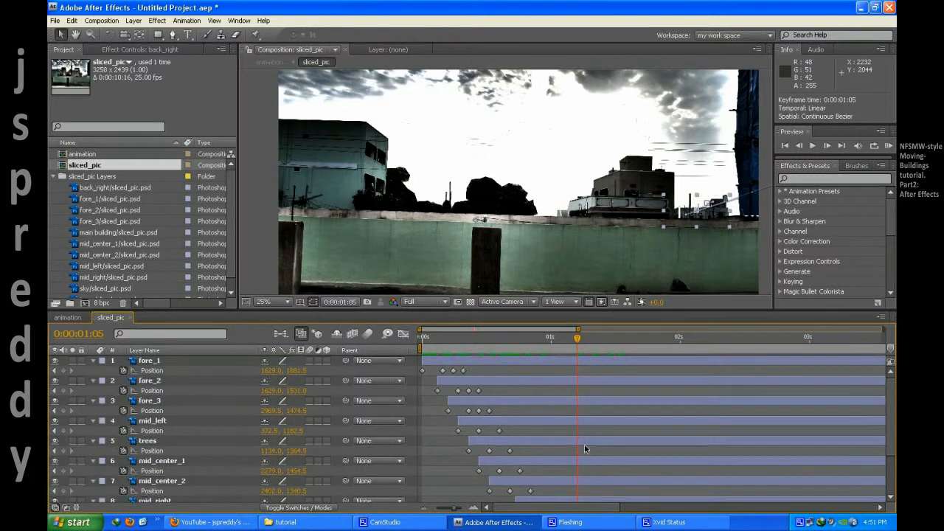
{"action": "left_click", "coordinate": [190, 360]}
{"action": "scroll", "coordinate": [167, 421], "scroll_direction": "down", "scroll_amount": 3}
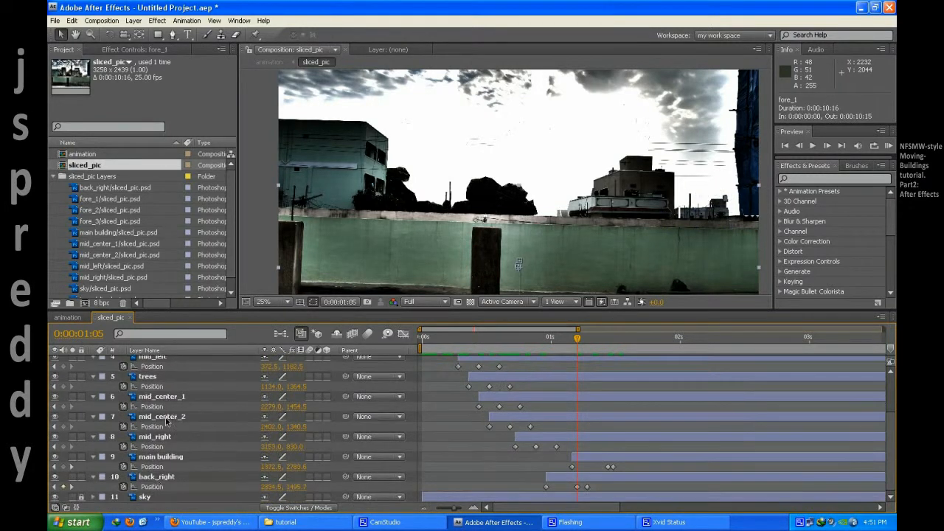
{"action": "left_click", "coordinate": [155, 476], "text": "shift"}
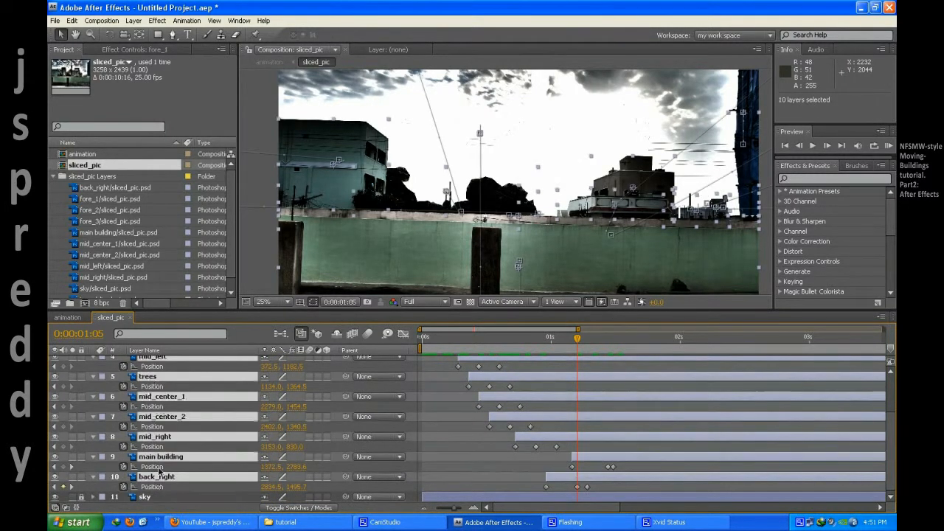
{"action": "left_click", "coordinate": [93, 359]}
{"action": "left_click", "coordinate": [140, 478]}
{"action": "left_click_drag", "start_coordinate": [578, 338], "coordinate": [618, 341]}
{"action": "scroll", "coordinate": [576, 204], "scroll_direction": "down", "scroll_amount": 1}
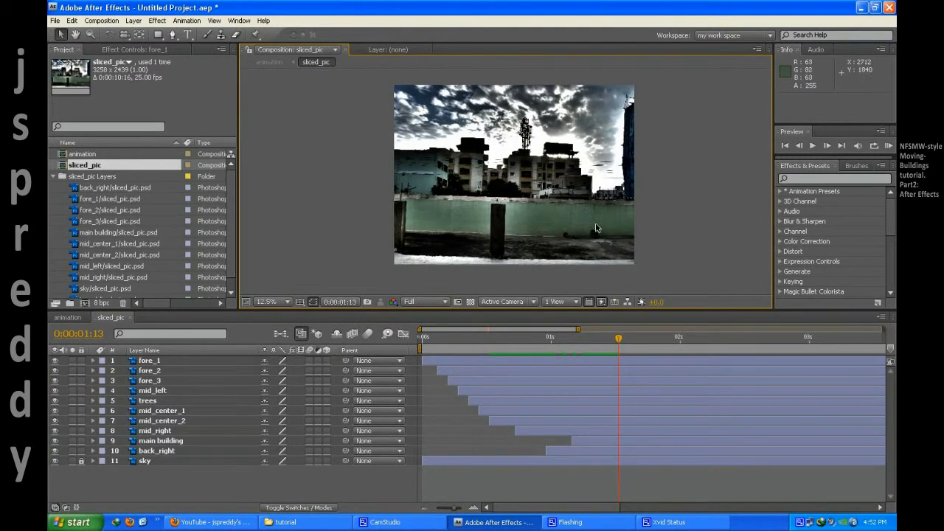
Step: Open the animation composition at 0:00:01:12 and select its sliced_pic layer with the whole layer outline in view
{"action": "left_click", "coordinate": [74, 317]}
{"action": "mouse_move", "coordinate": [486, 343]}
{"action": "left_mouse_down"}
{"action": "mouse_move", "coordinate": [418, 343]}
{"action": "mouse_move", "coordinate": [494, 342]}
{"action": "mouse_move", "coordinate": [486, 343]}
{"action": "left_mouse_up"}
{"action": "left_click", "coordinate": [472, 361]}
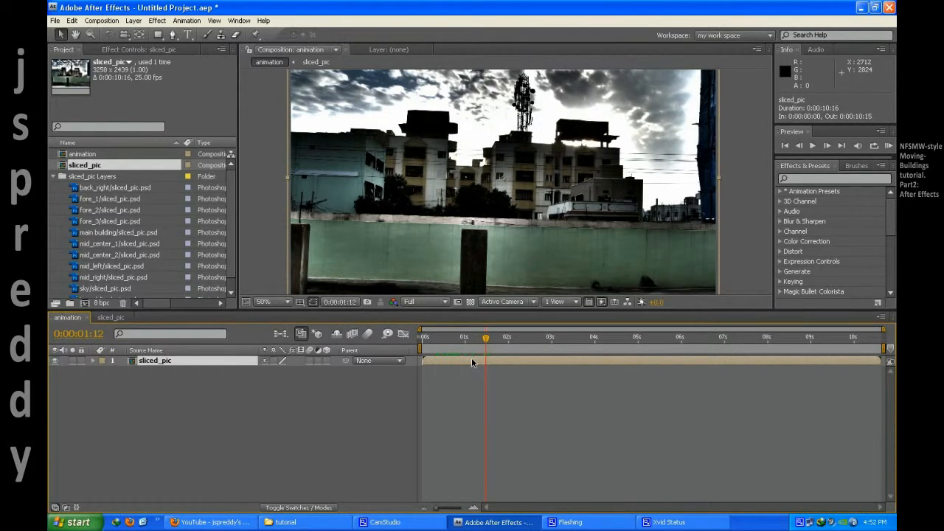
{"action": "left_click", "coordinate": [364, 403]}
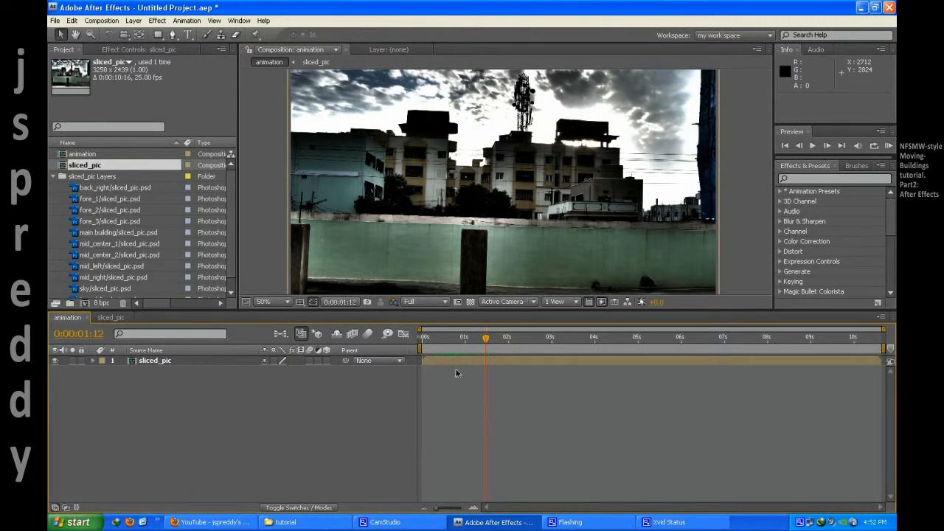
{"action": "left_click", "coordinate": [111, 317]}
{"action": "left_click", "coordinate": [67, 317]}
{"action": "left_click", "coordinate": [166, 361]}
{"action": "scroll", "coordinate": [511, 236], "scroll_direction": "down", "scroll_amount": 2}
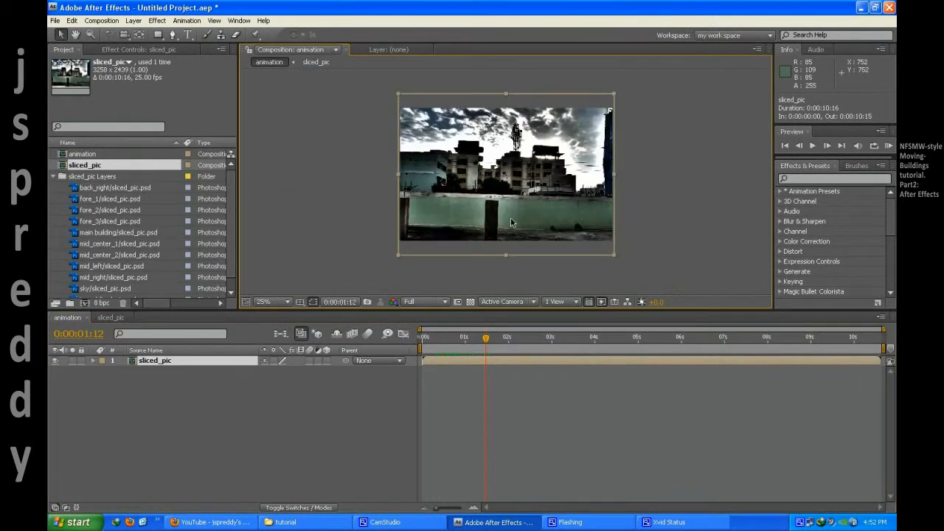
Step: Create a black solid of 1440 x 900 px above sliced_pic in the animation composition
{"action": "scroll", "coordinate": [508, 220], "scroll_direction": "up", "scroll_amount": 2}
{"action": "scroll", "coordinate": [508, 221], "scroll_direction": "down", "scroll_amount": 2}
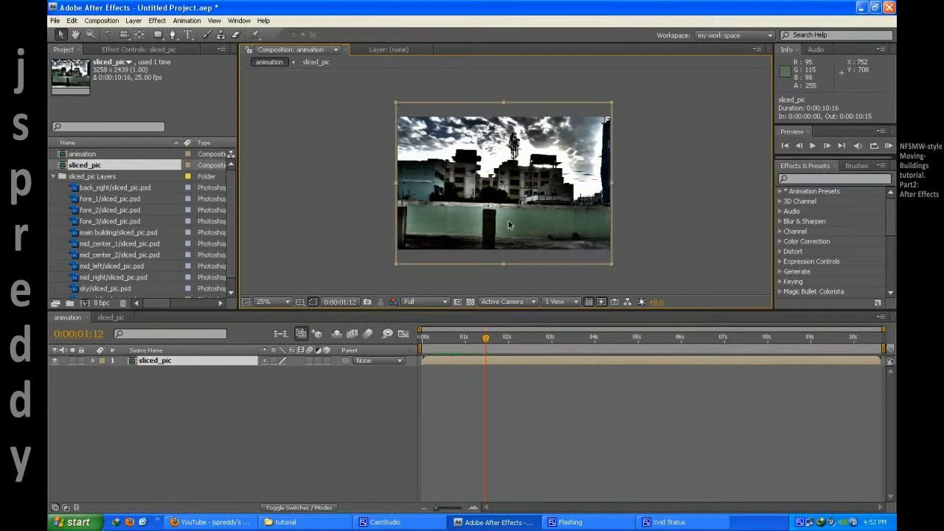
{"action": "right_click", "coordinate": [196, 394]}
{"action": "mouse_move", "coordinate": [211, 402]}
{"action": "left_click", "coordinate": [356, 425]}
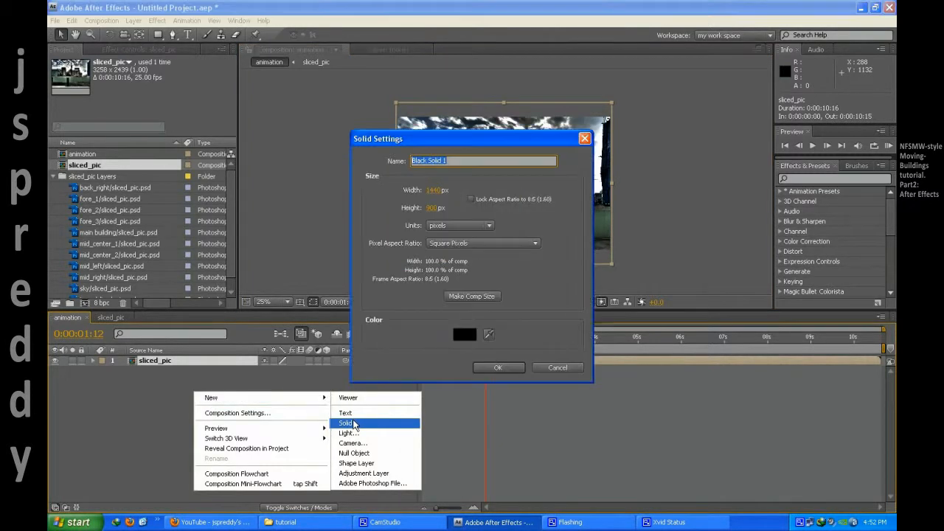
{"action": "left_click", "coordinate": [500, 367]}
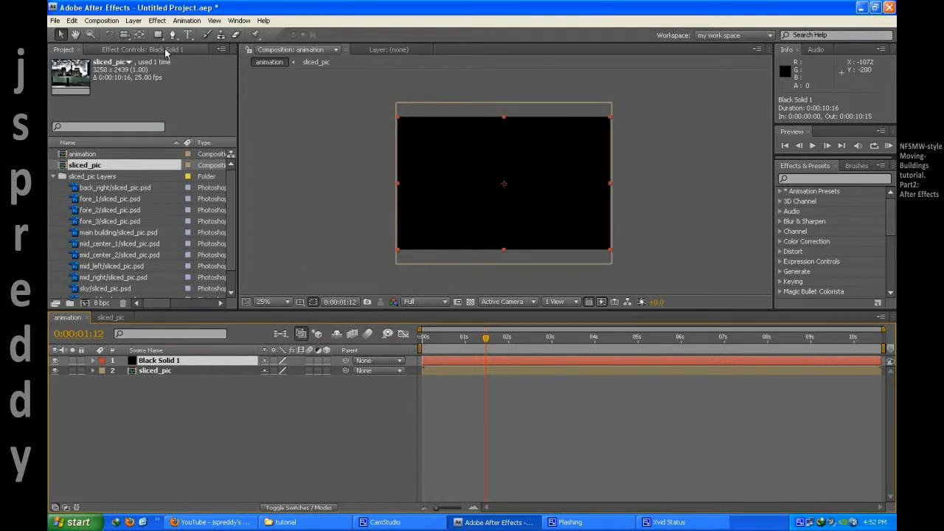
Step: Draw a centred elliptical mask on the black solid, reaching about 50 px beyond the frame edges, and set its mode to Subtract
{"action": "left_click_drag", "start_coordinate": [157, 35], "coordinate": [203, 59]}
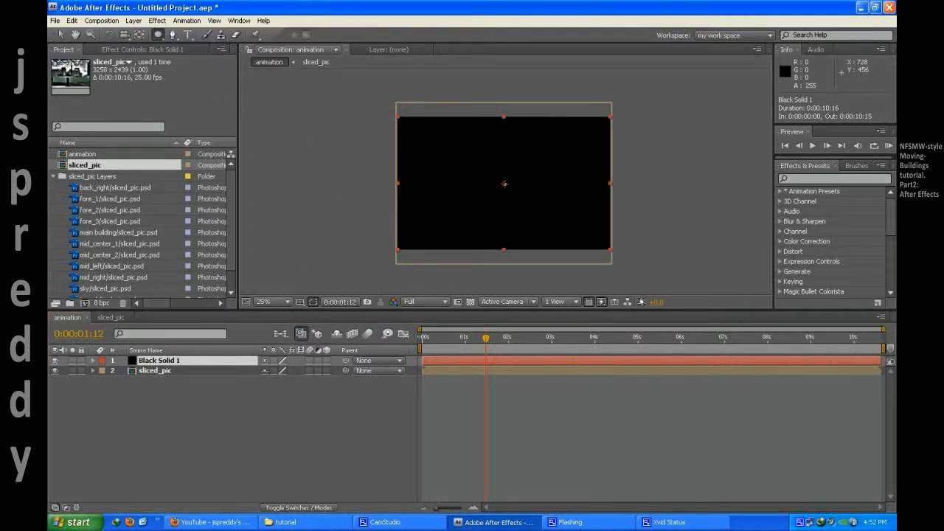
{"action": "left_click_drag", "start_coordinate": [503, 182], "coordinate": [390, 257]}
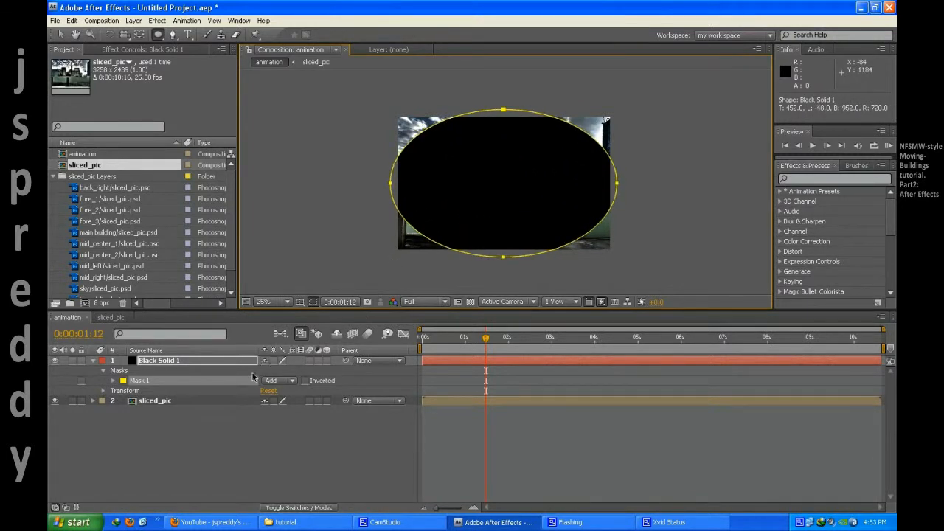
{"action": "left_click", "coordinate": [292, 380]}
{"action": "left_click", "coordinate": [281, 389]}
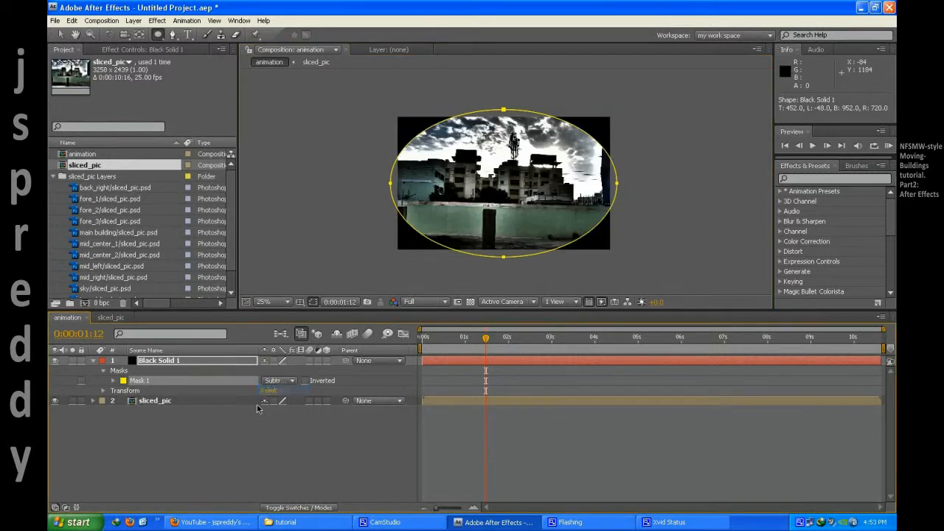
Step: Set Mask 1's expansion to -41 pixels and its feather to 168 pixels to soften the black vignette
{"action": "left_click", "coordinate": [113, 381]}
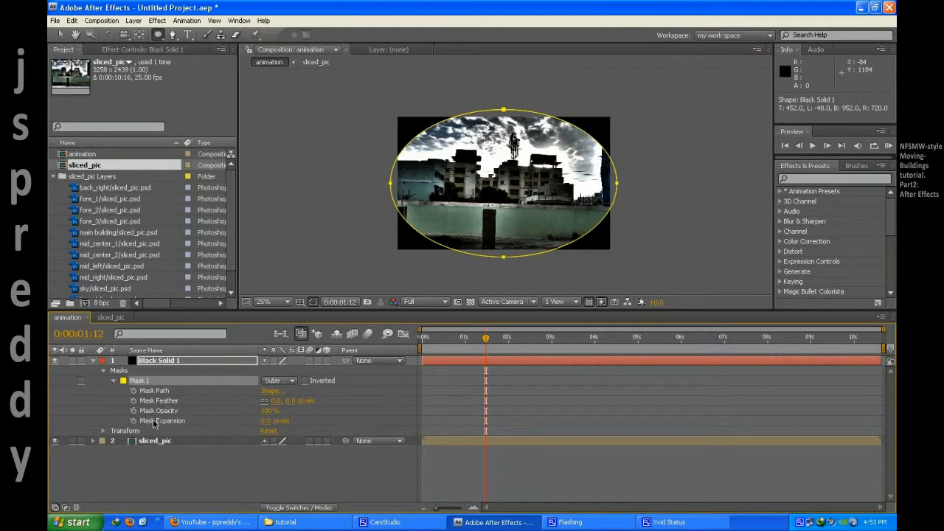
{"action": "mouse_move", "coordinate": [264, 422]}
{"action": "left_mouse_down"}
{"action": "mouse_move", "coordinate": [278, 422]}
{"action": "mouse_move", "coordinate": [253, 427]}
{"action": "left_mouse_up"}
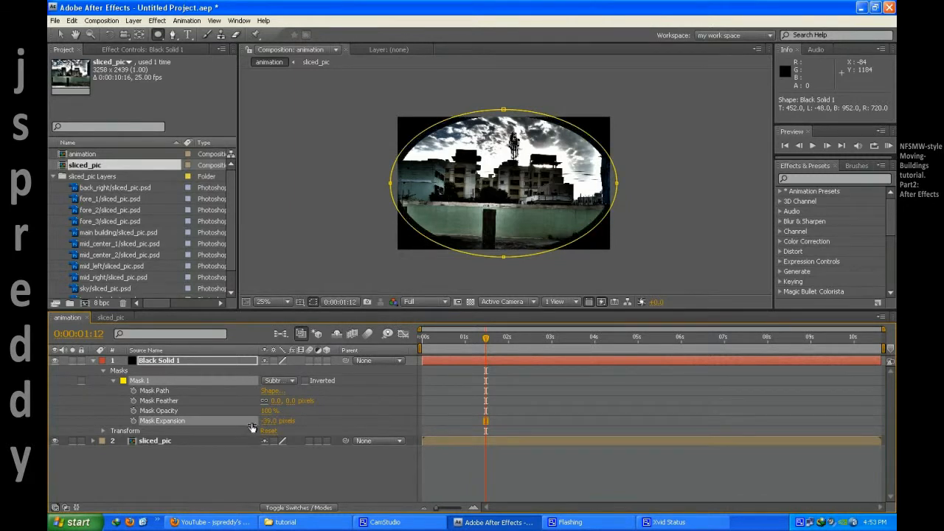
{"action": "left_click_drag", "start_coordinate": [272, 400], "coordinate": [375, 404]}
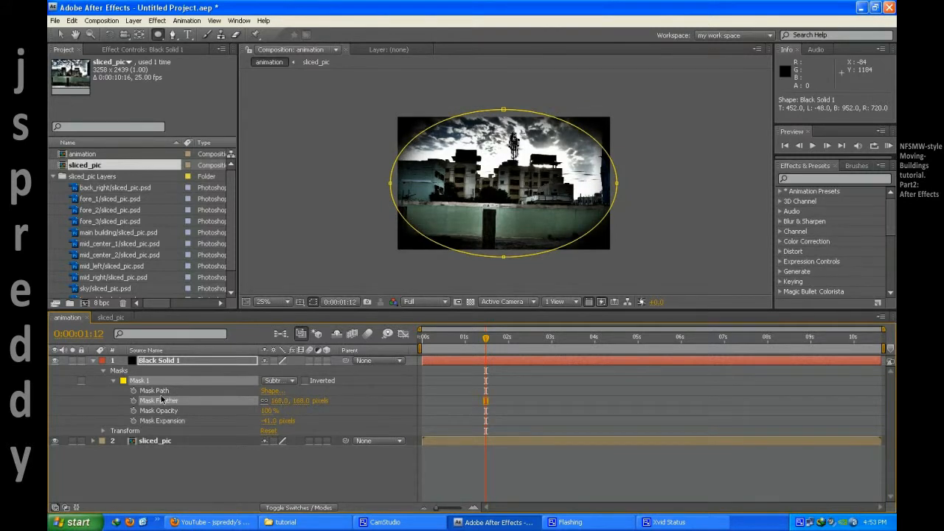
Step: Lower the black solid's Opacity to 74% and inspect the vignette on the last frame
{"action": "left_click", "coordinate": [173, 361]}
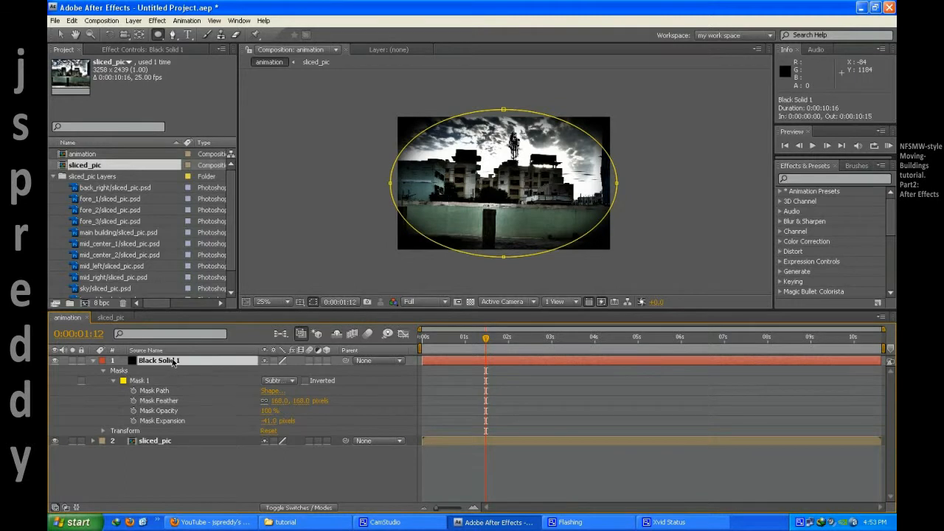
{"action": "key", "text": "End"}
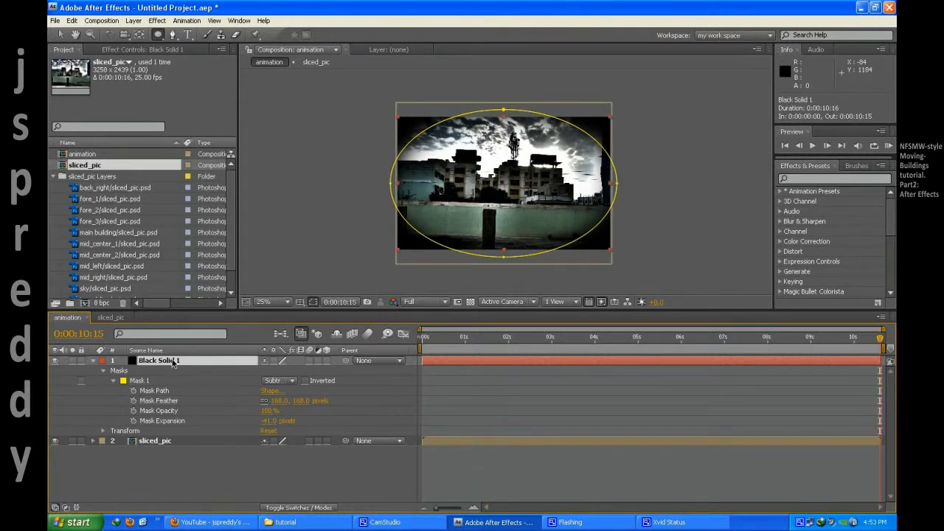
{"action": "key", "text": "t"}
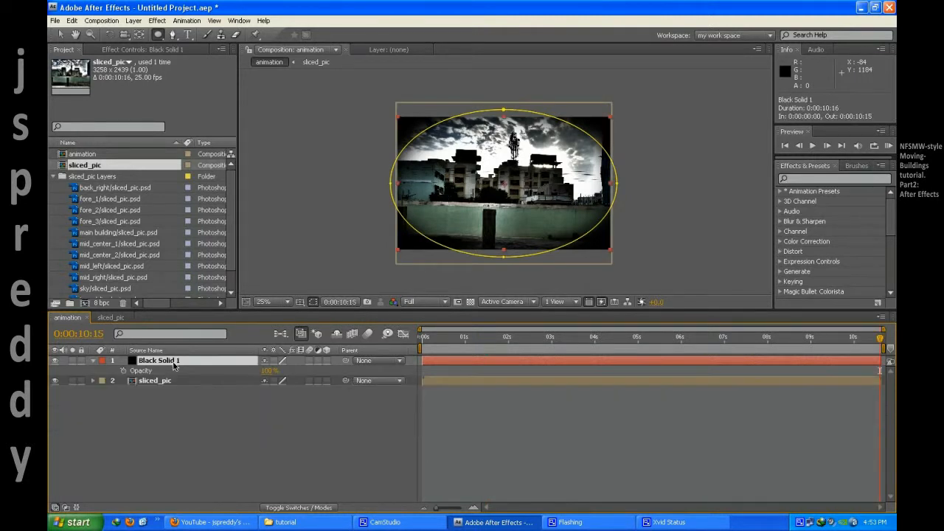
{"action": "left_click_drag", "start_coordinate": [268, 370], "coordinate": [257, 375]}
{"action": "left_click", "coordinate": [258, 391]}
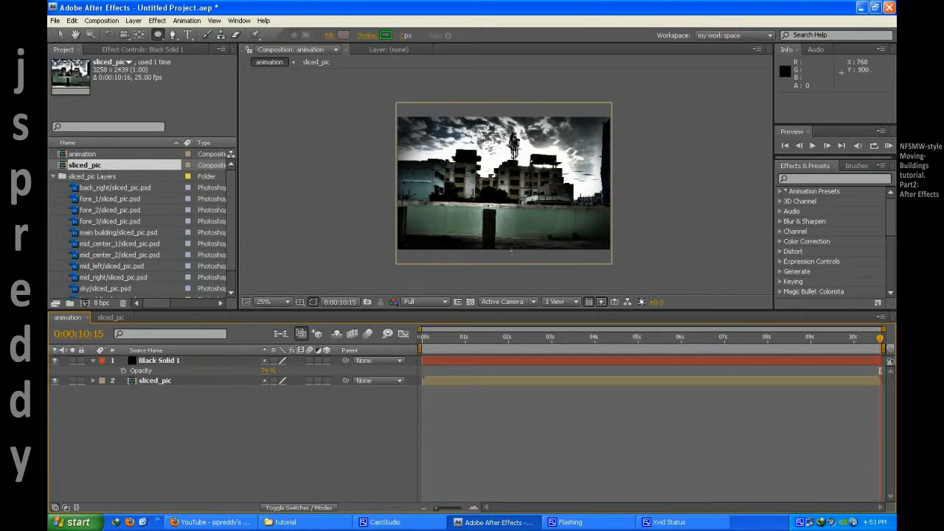
{"action": "scroll", "coordinate": [510, 249], "scroll_direction": "up", "scroll_amount": 1}
{"action": "scroll", "coordinate": [509, 239], "scroll_direction": "down", "scroll_amount": 1}
{"action": "scroll", "coordinate": [522, 241], "scroll_direction": "up", "scroll_amount": 1}
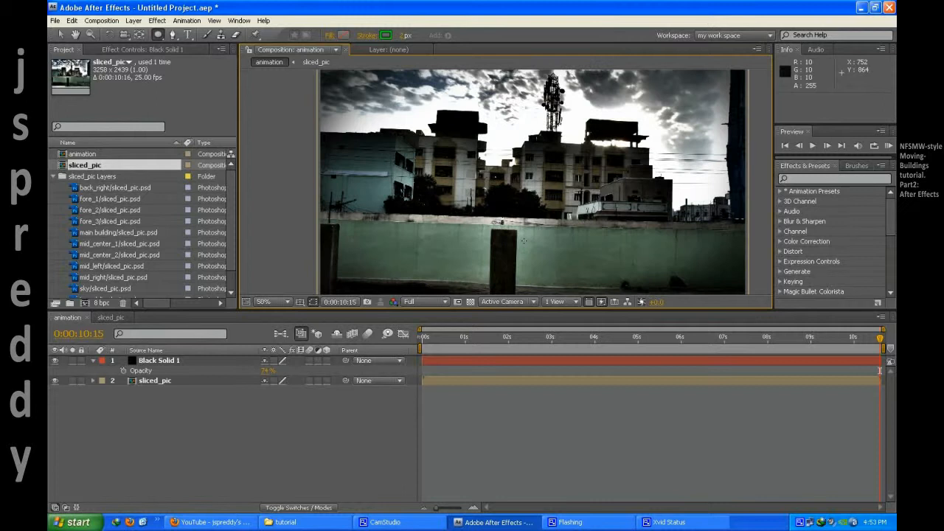
{"action": "scroll", "coordinate": [522, 240], "scroll_direction": "down", "scroll_amount": 1}
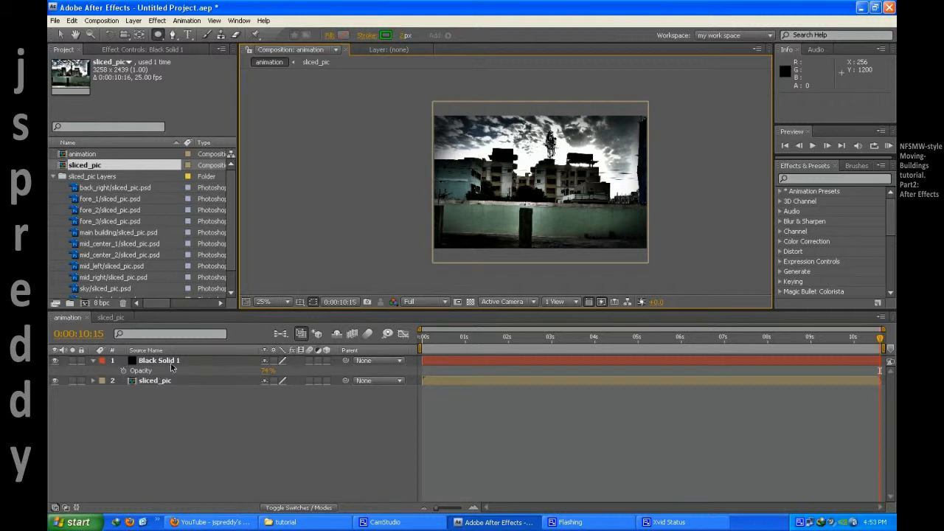
Step: Scrub through the start of the animation and set the current time to 0:00:02:00
{"action": "left_click_drag", "start_coordinate": [441, 343], "coordinate": [507, 342]}
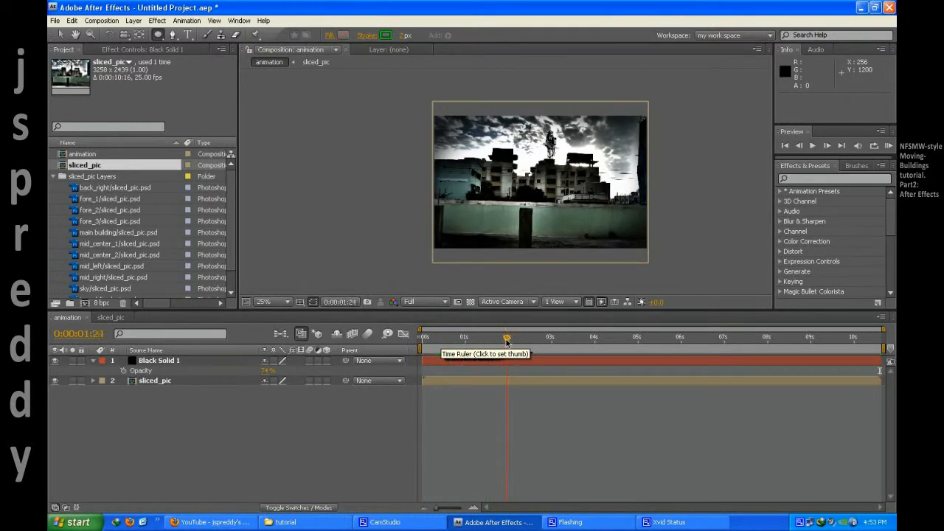
{"action": "left_click", "coordinate": [506, 339]}
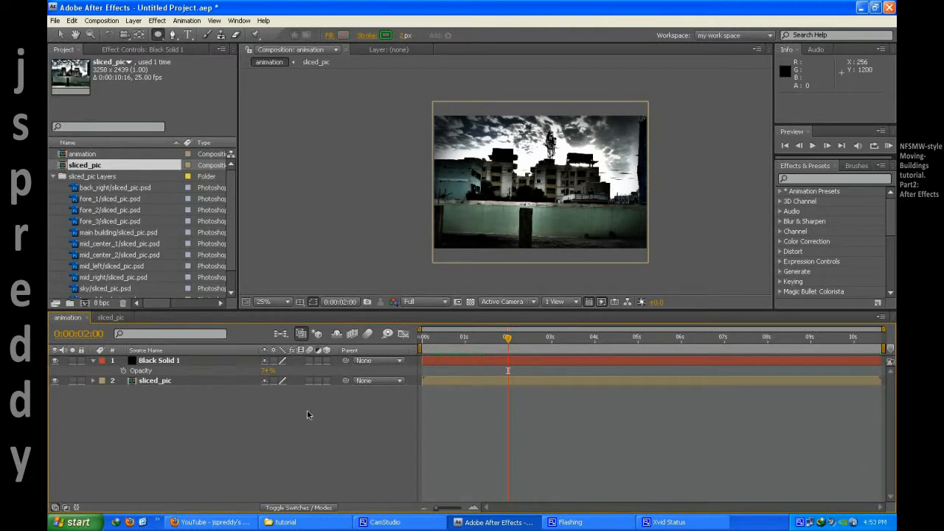